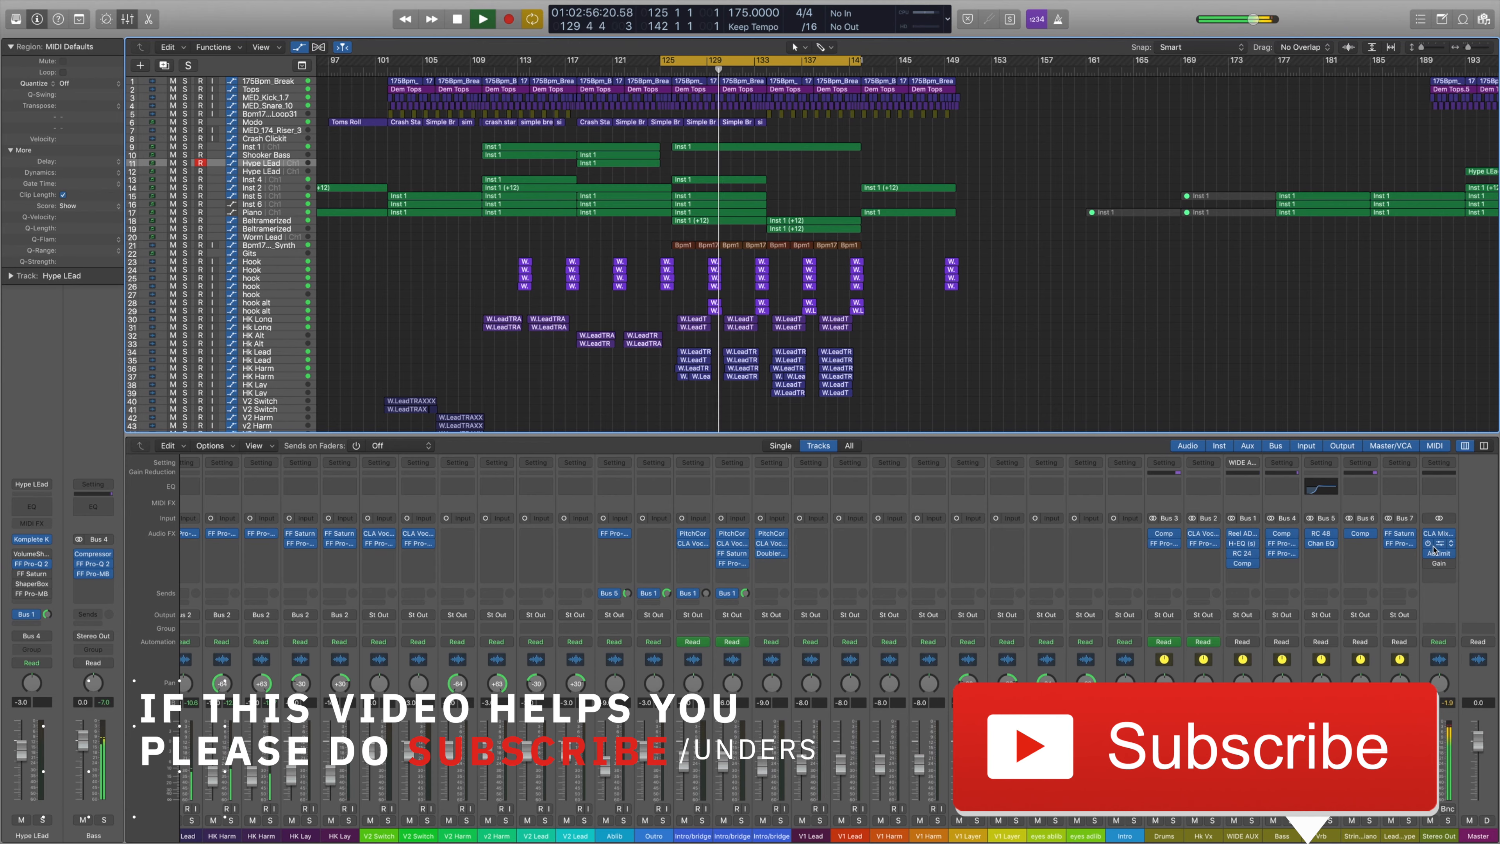
Loop the stacked hook regions on the Hook and hook alt tracks at bar 129 and play them in the mix.
mouse_move(1441, 537)
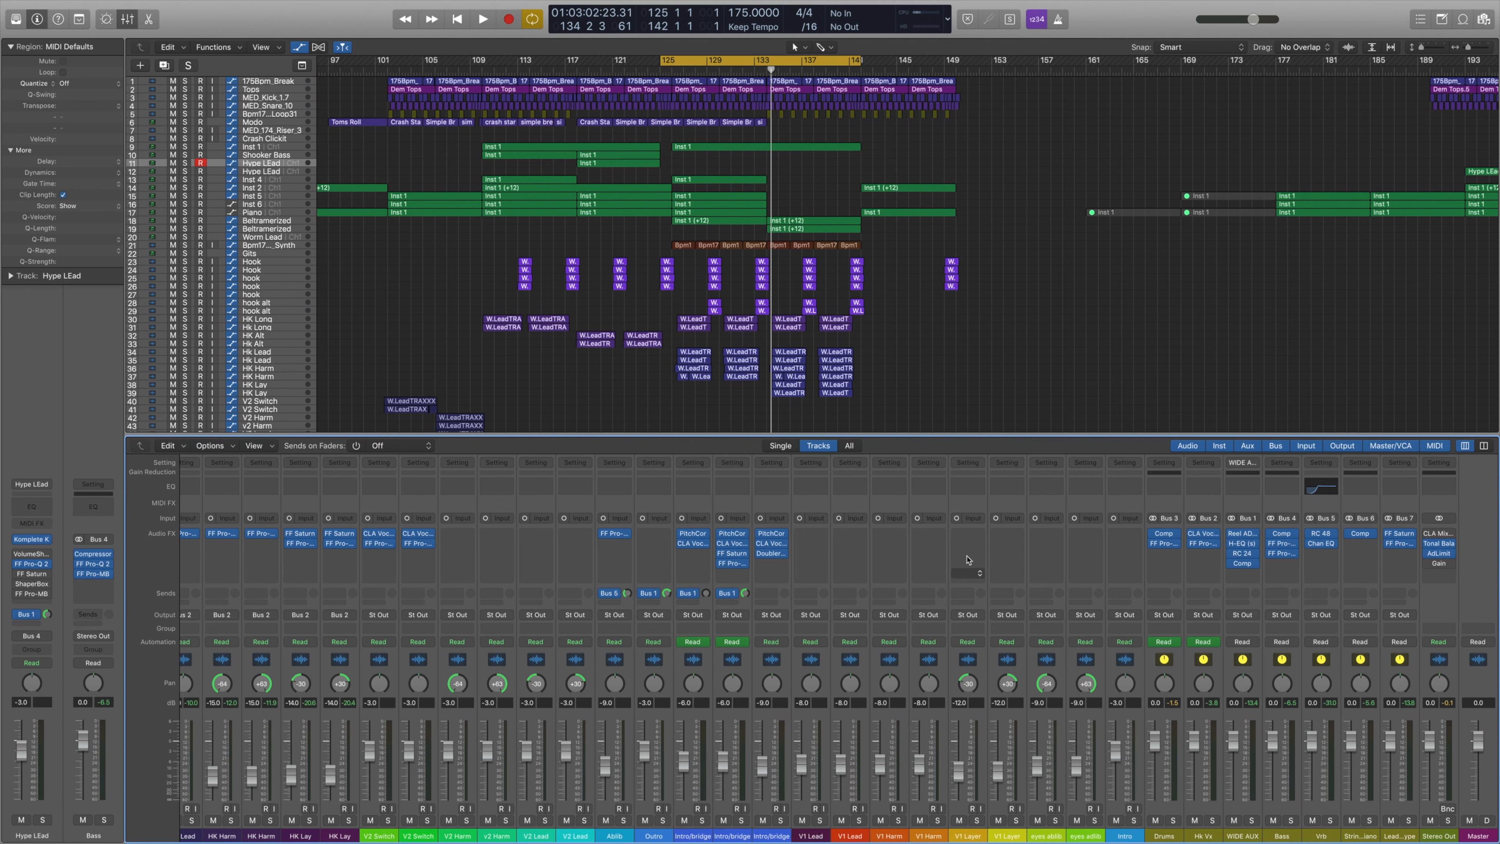
left_click_drag(722, 319, 716, 258)
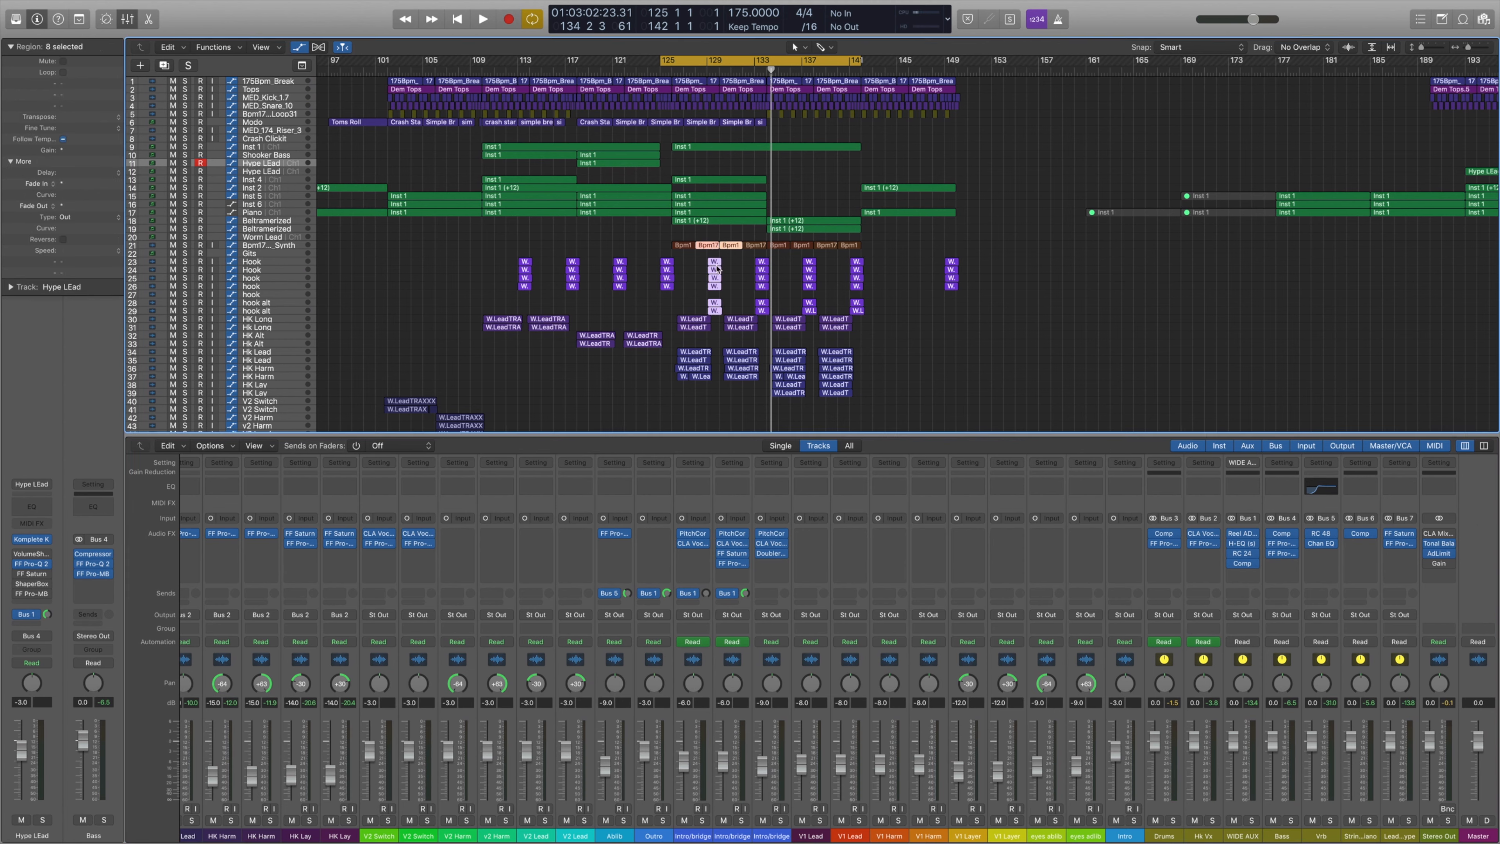
left_click_drag(718, 326, 733, 286)
key("space")
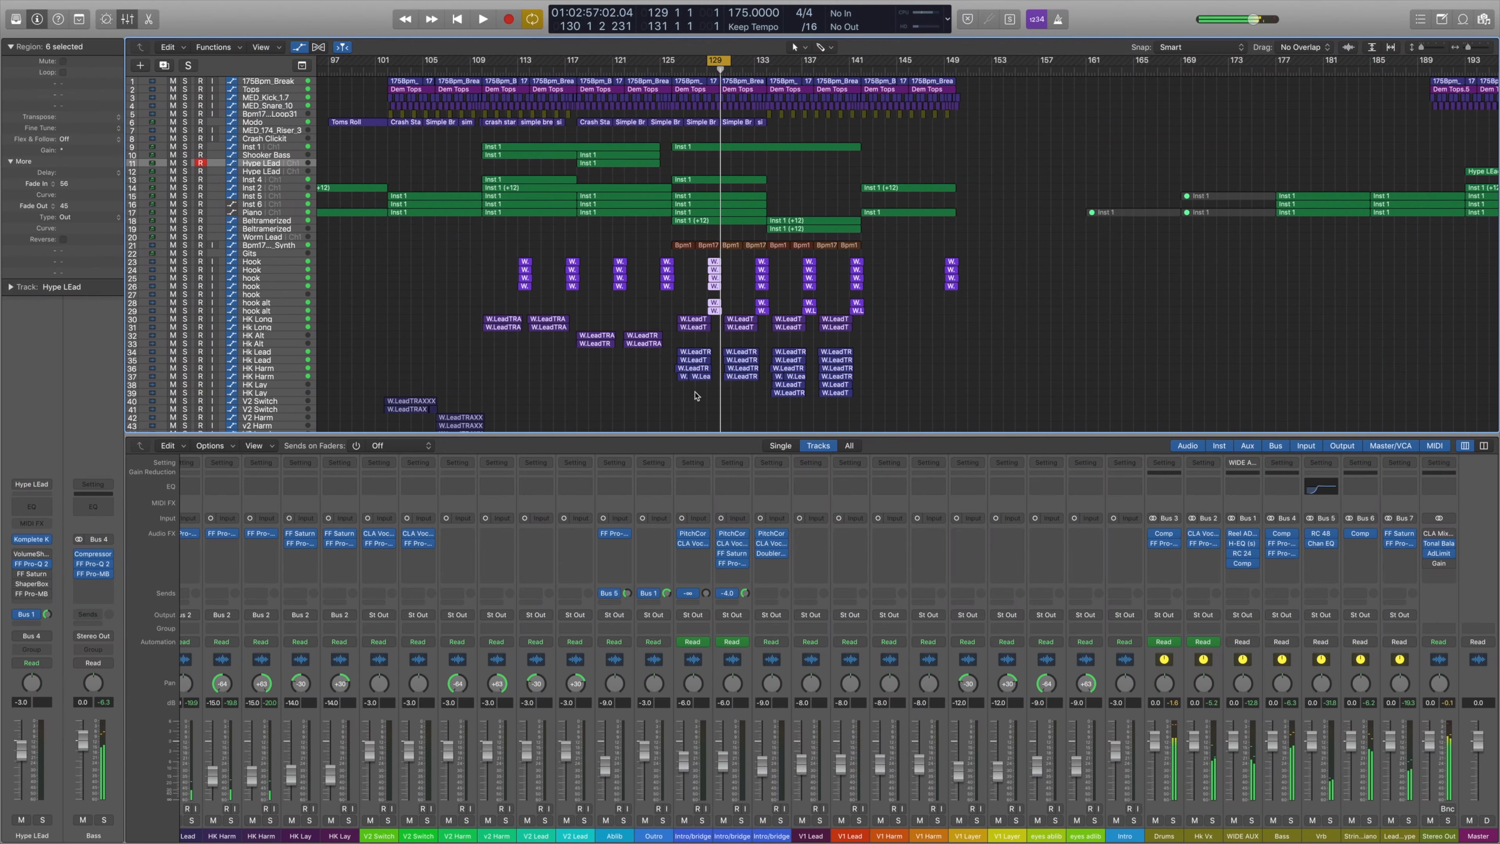
Loop the HK Long, Lead and Harm regions starting at bar 126 and play them in the mix.
left_click_drag(697, 394, 688, 300)
key("u")
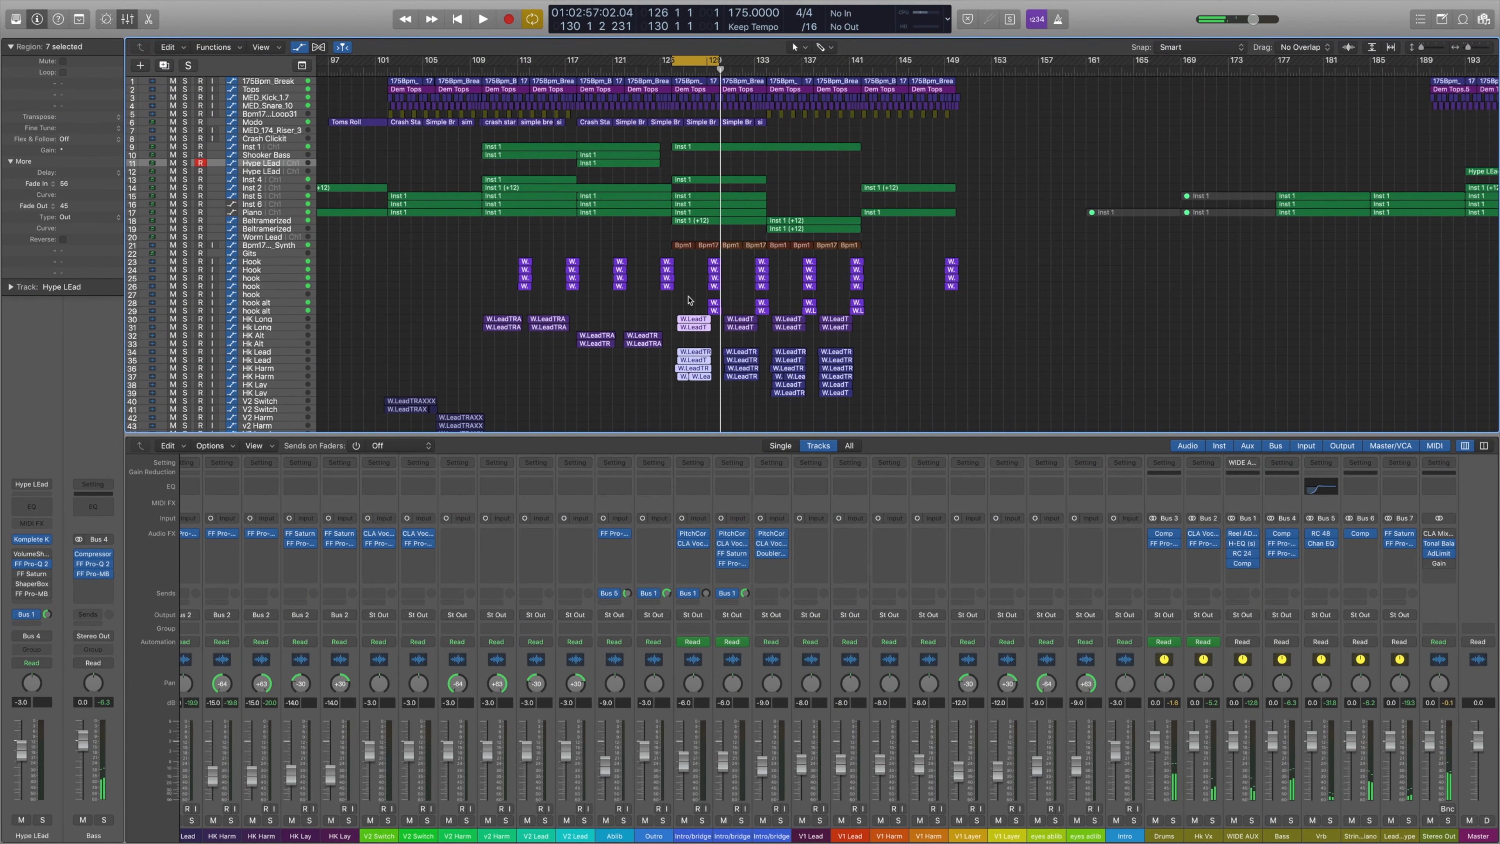
key("space")
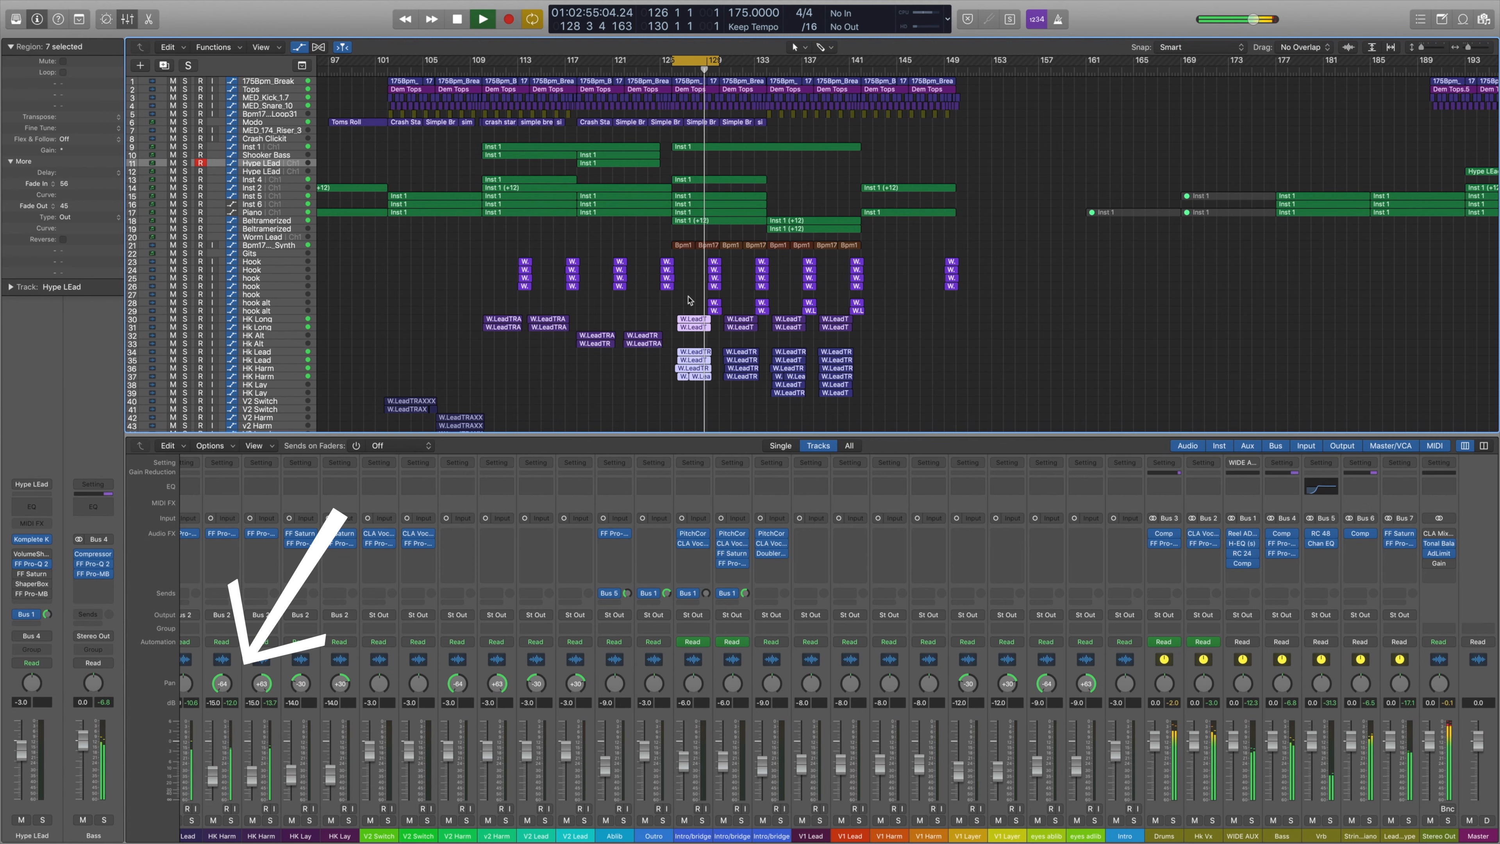
key("space")
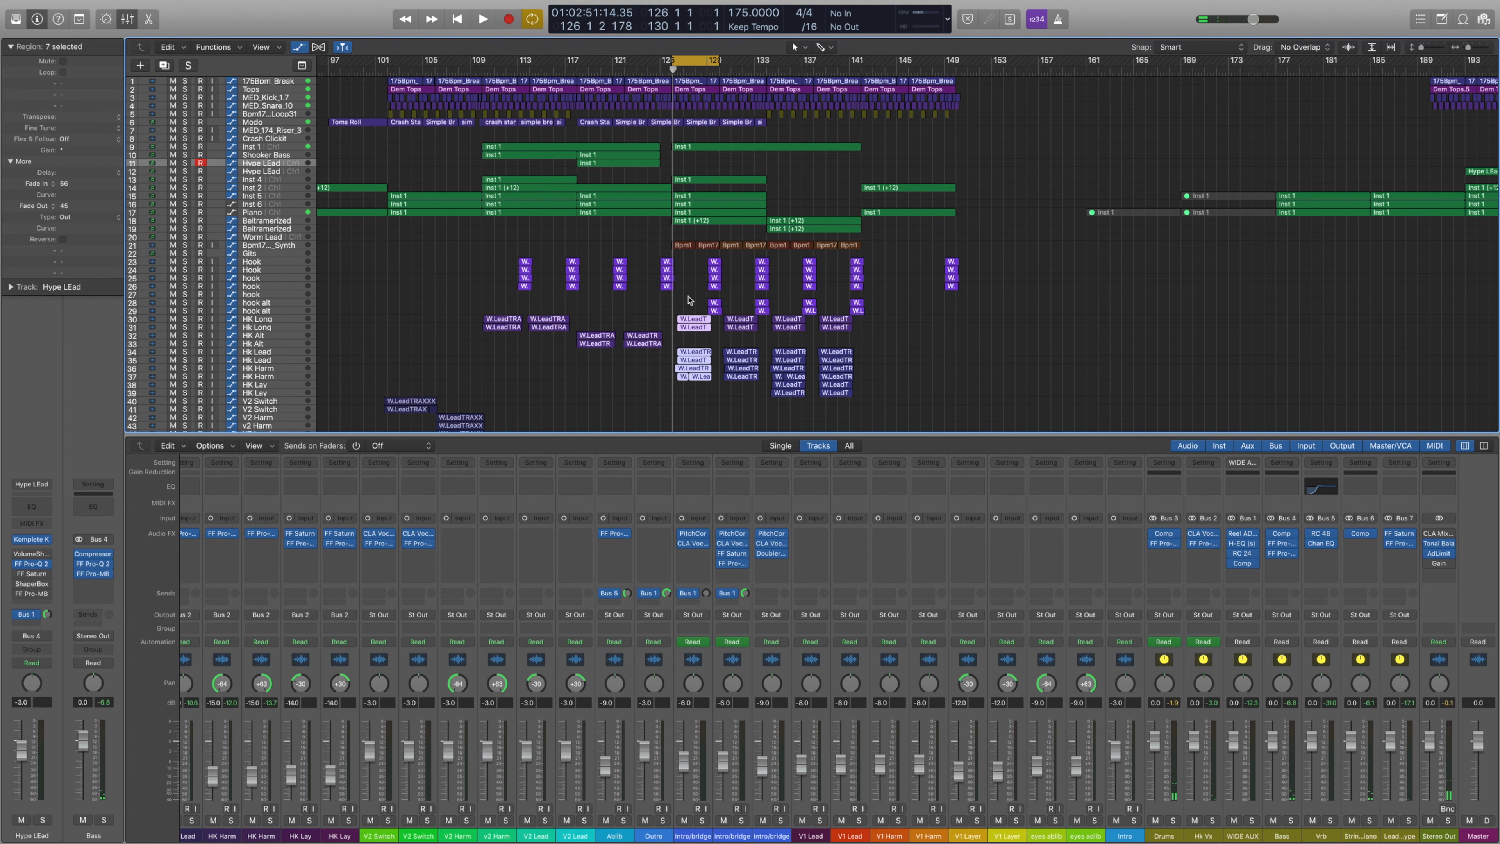
Turn off the existing cycle and solo only the first V1 Layer track.
left_click(697, 64)
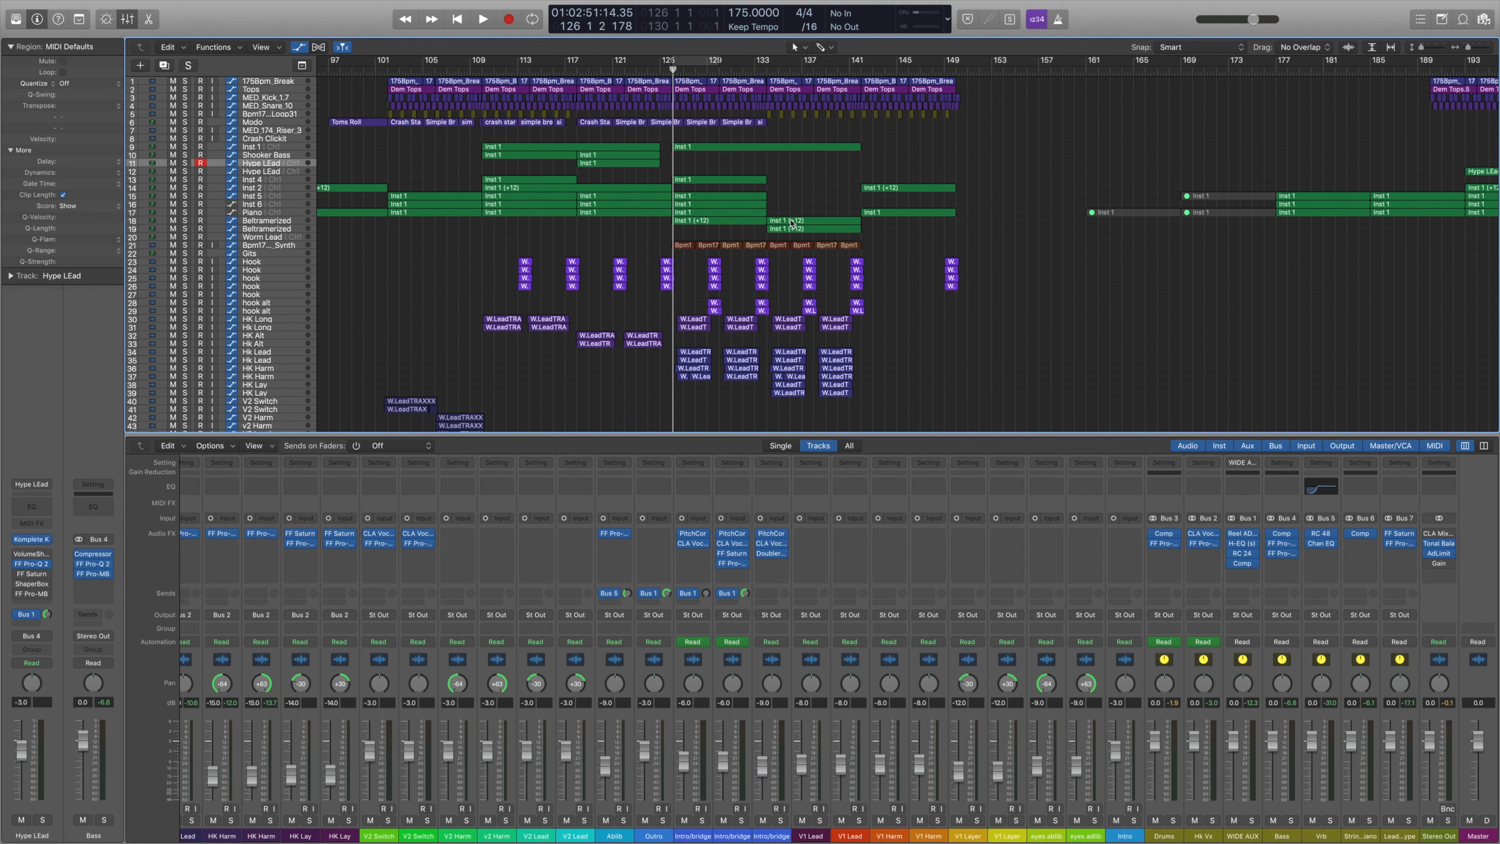
left_click(983, 835)
left_click(977, 821)
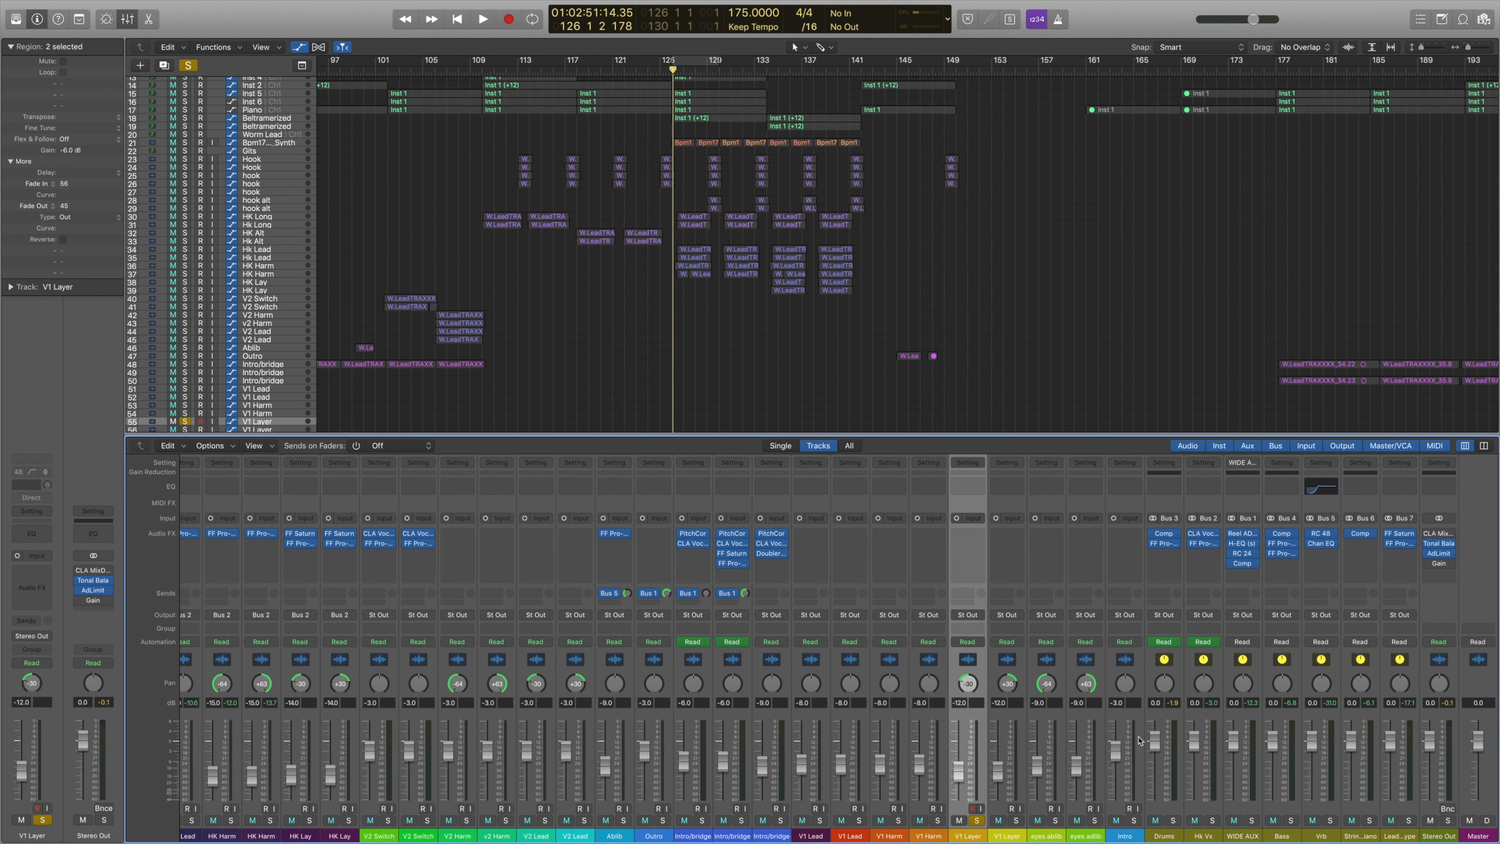
left_click(1057, 823)
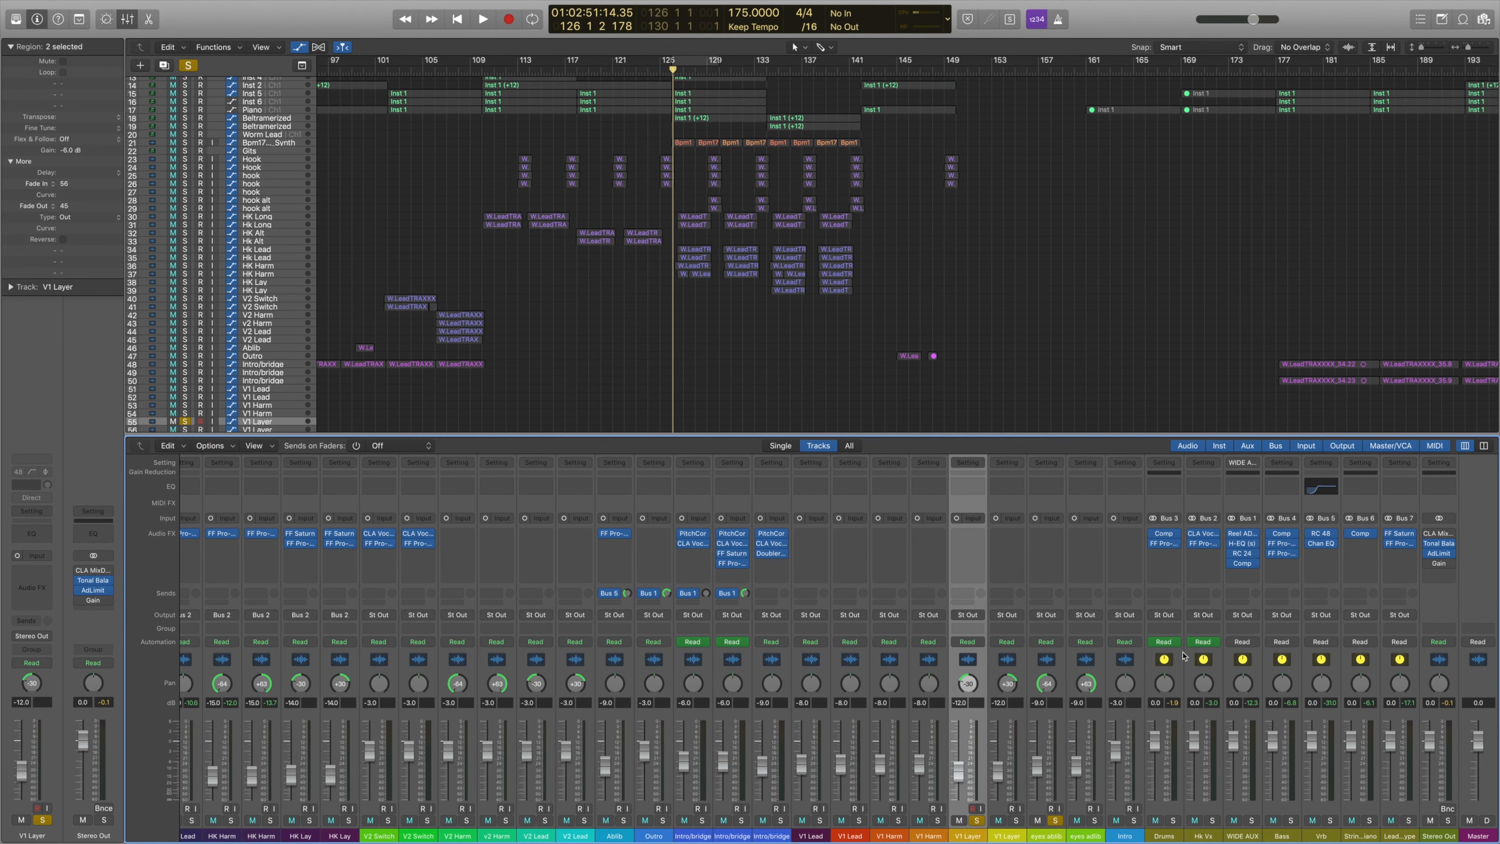
left_click(1056, 822)
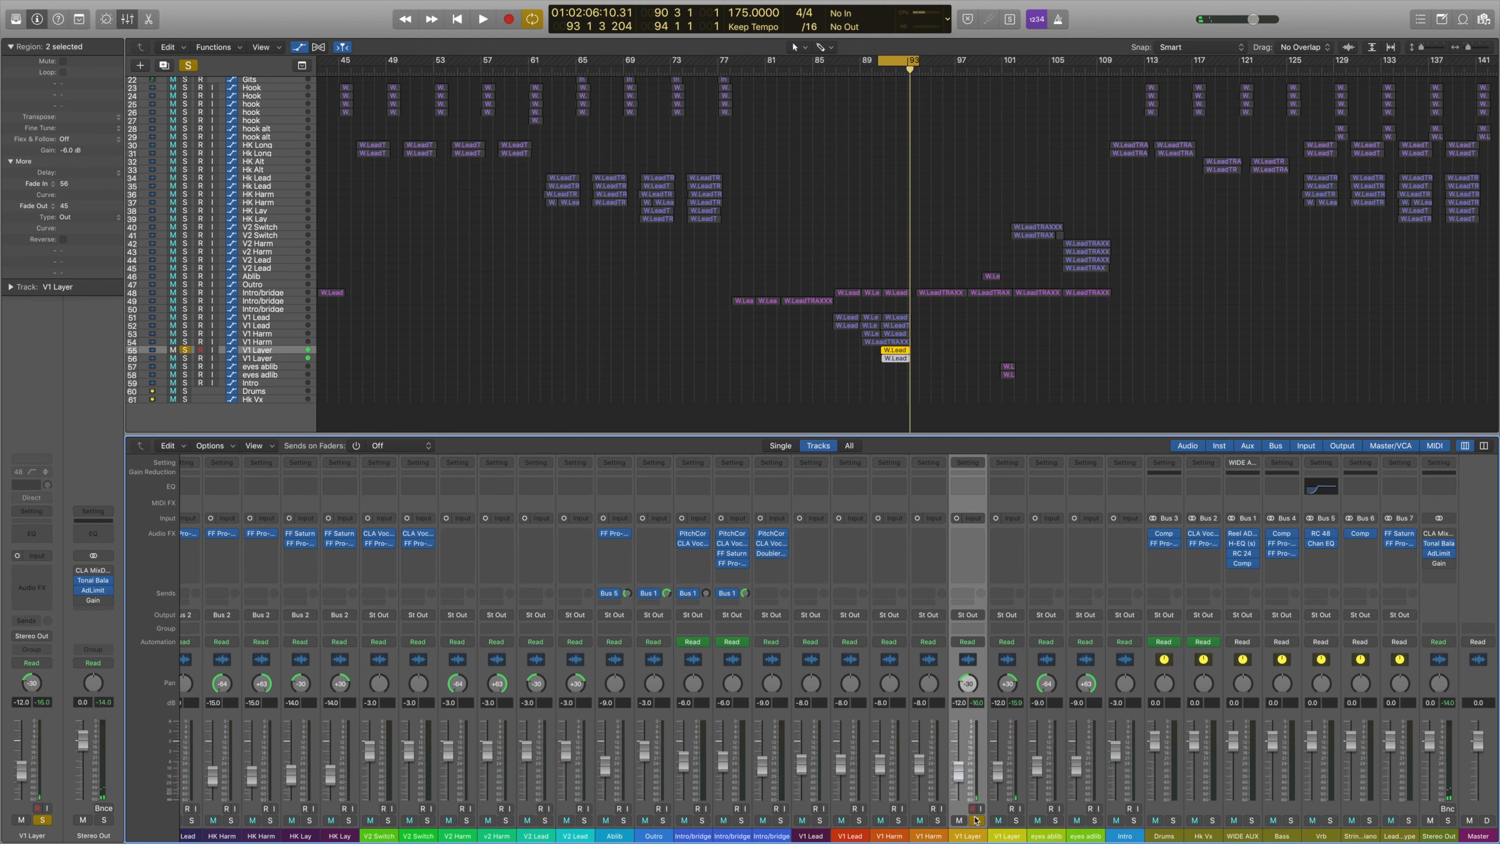
Audition the first V1 Layer track soloed, centered and panned to -30, and play it together with the second V1 Layer track.
key("space")
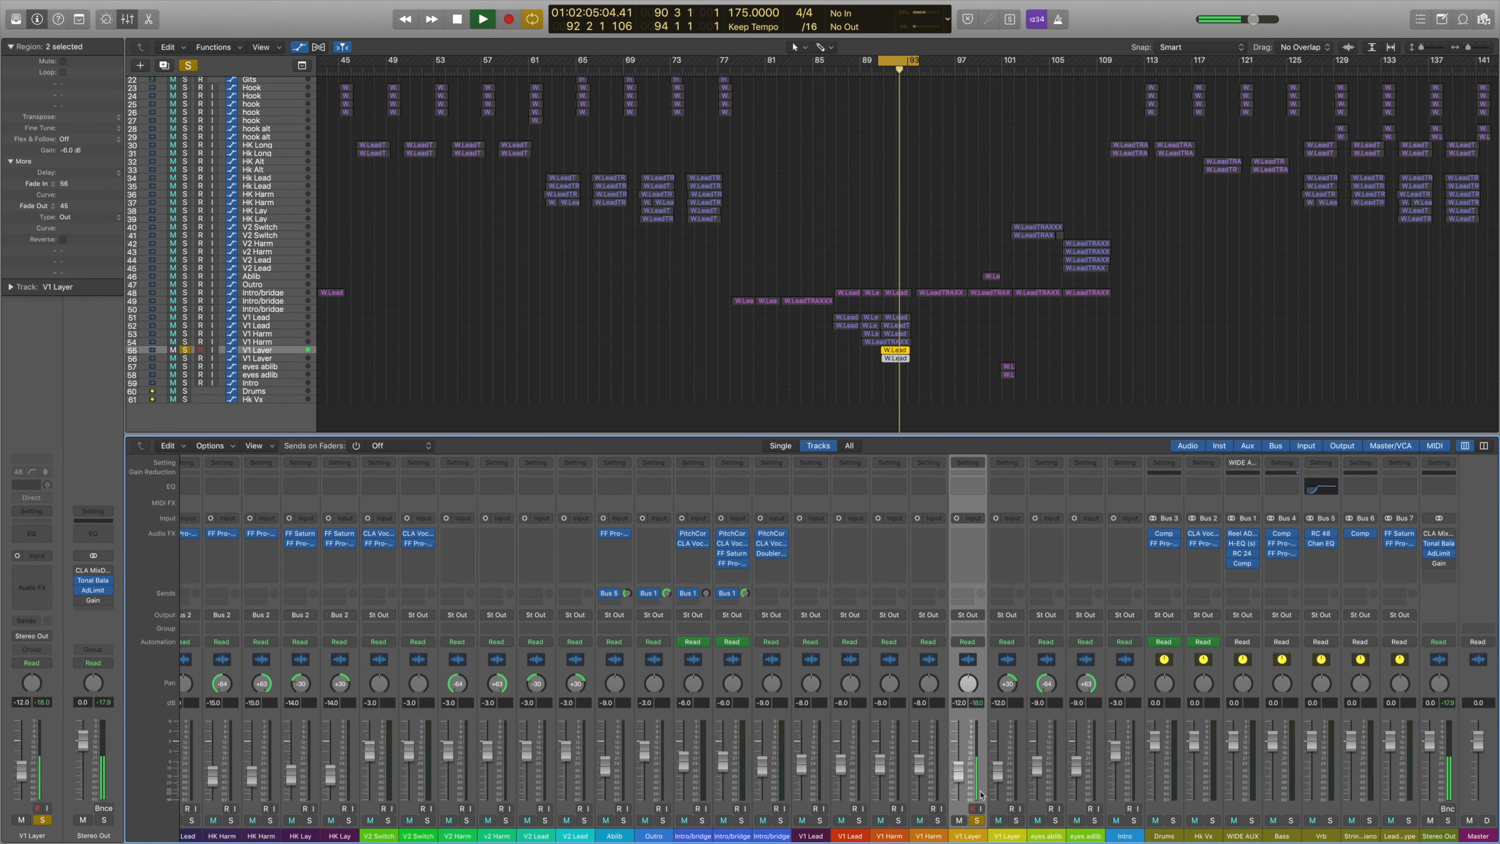
key("space")
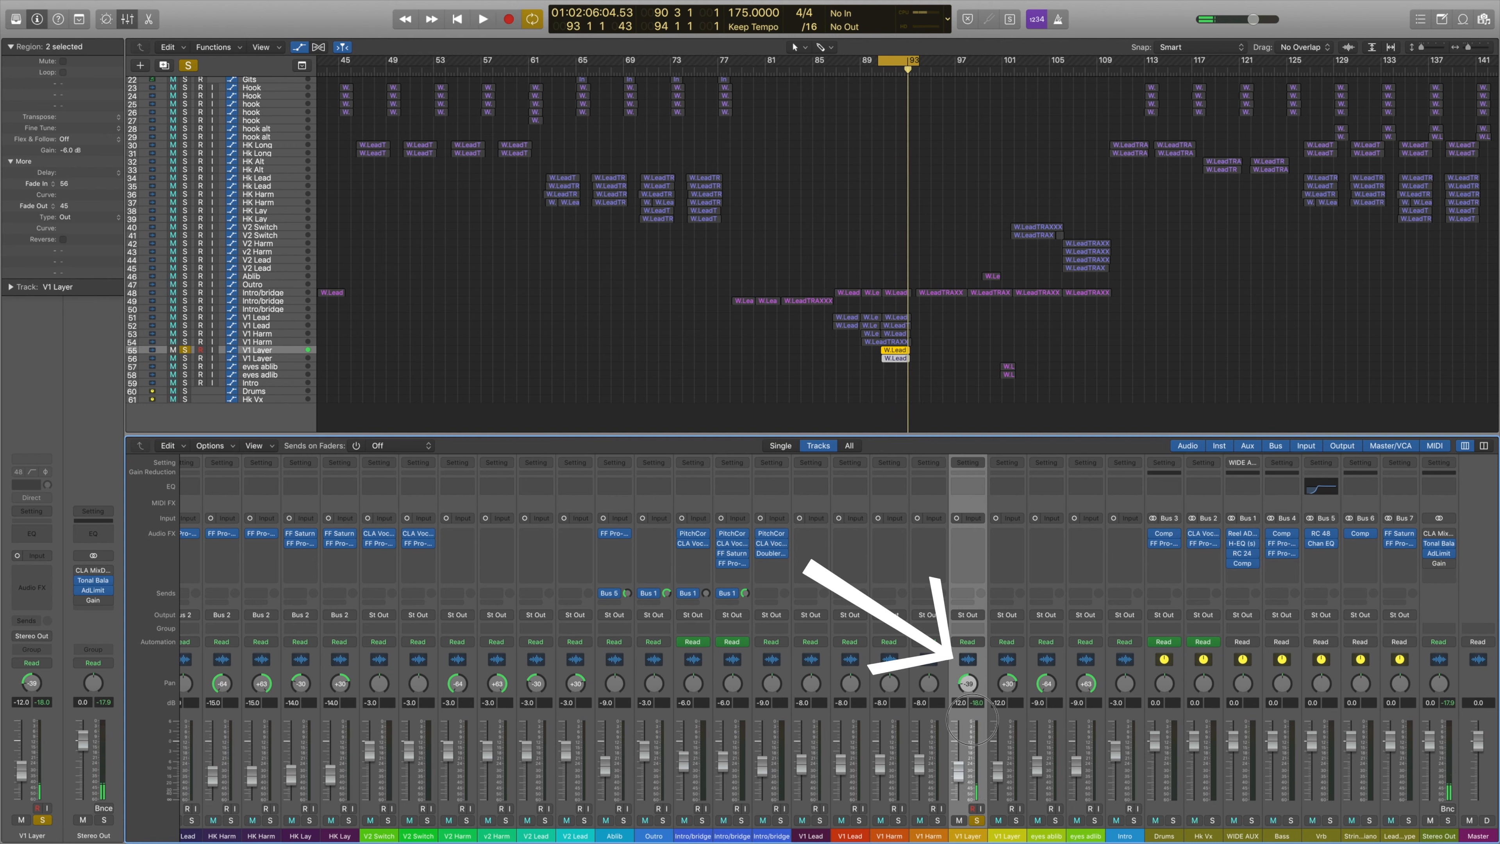
key("space")
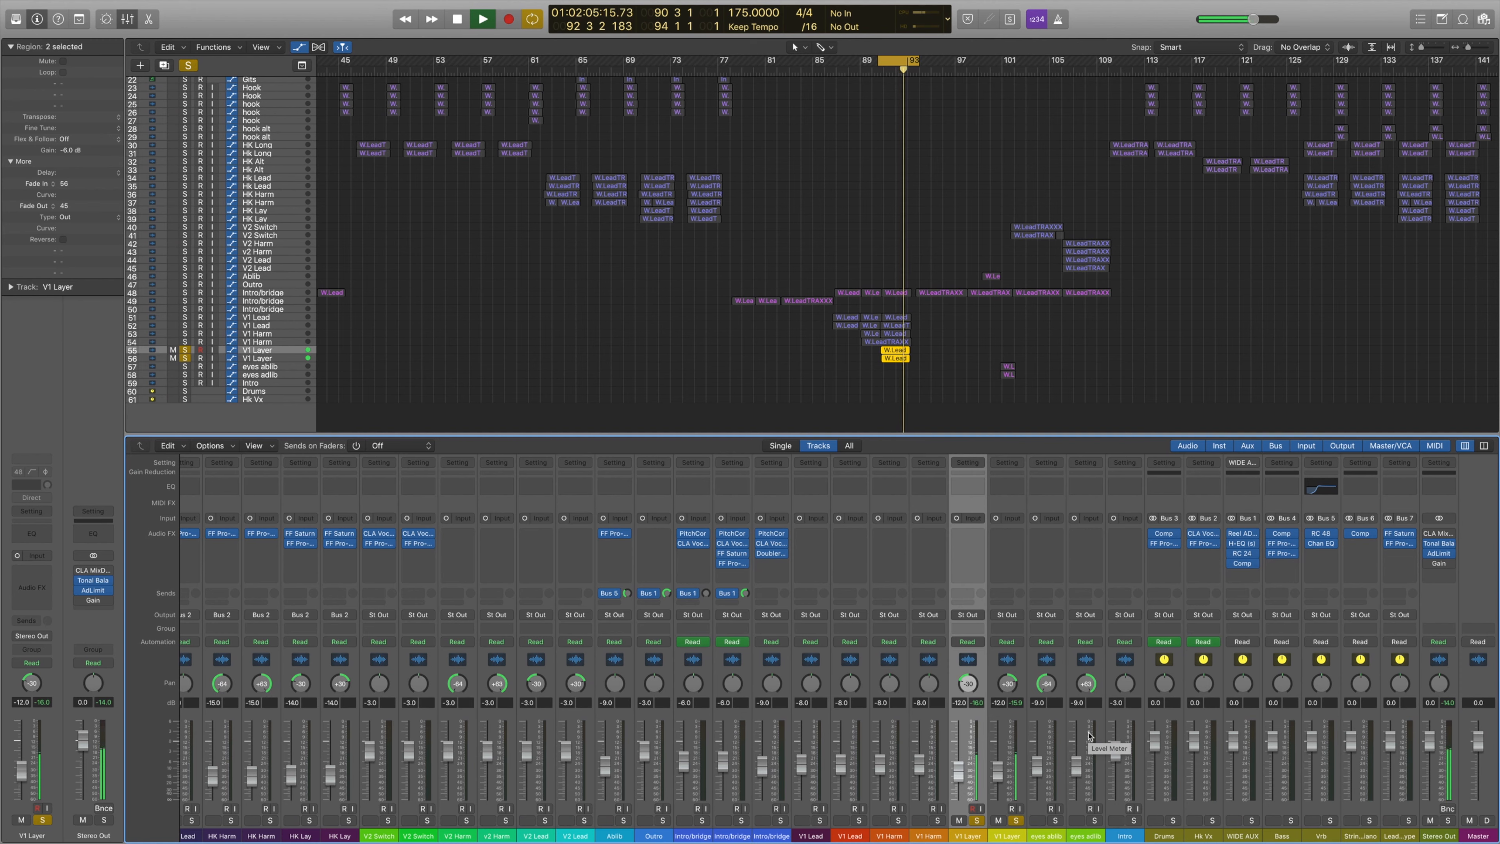
key("space")
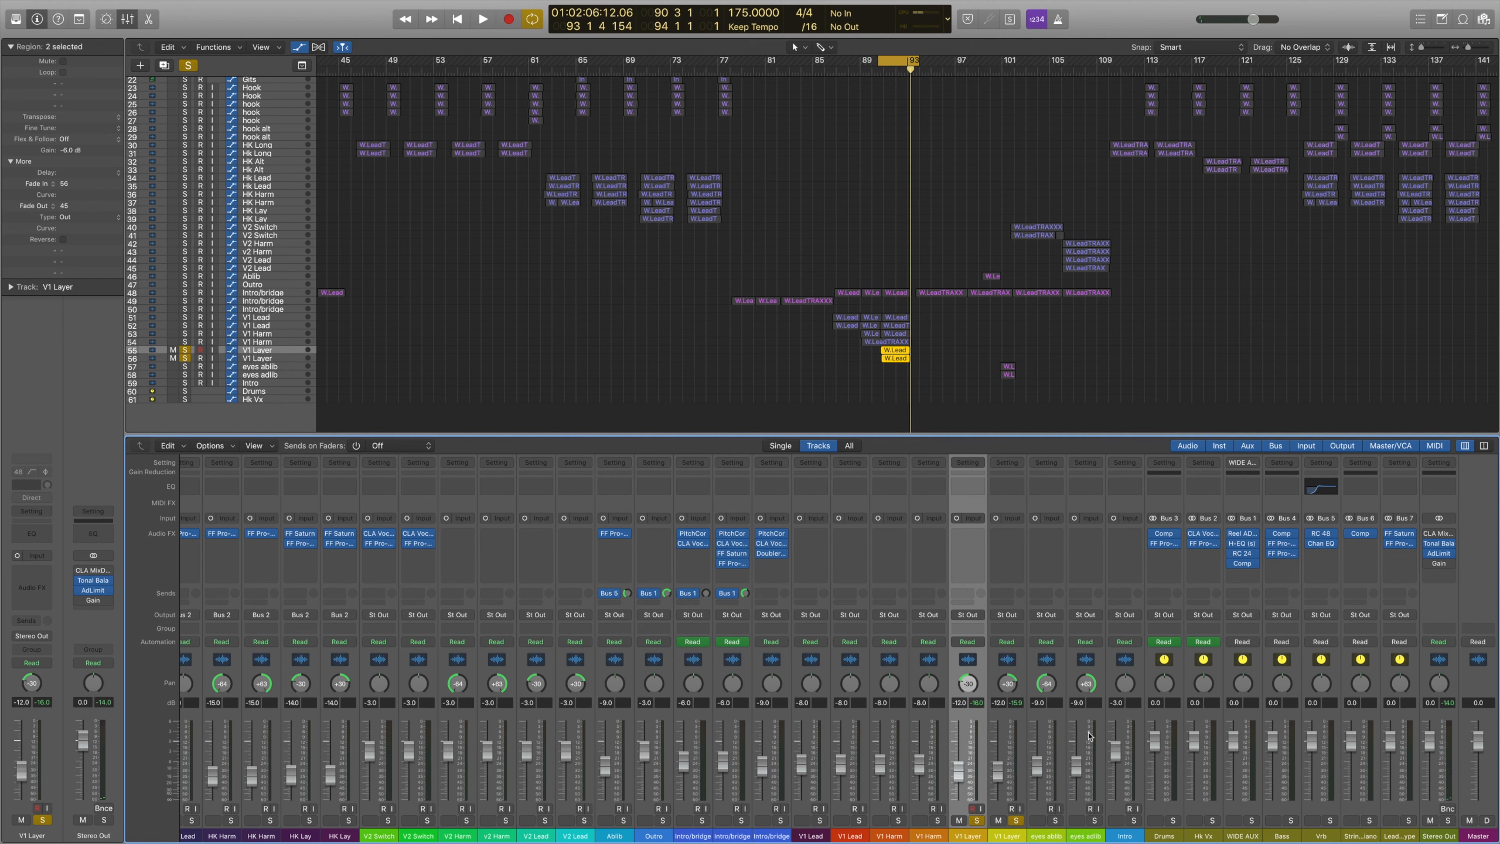
Duplicate the second V1 Layer track with its region, audition the copy soloed beside the original, and delete the duplicate.
left_click(272, 359)
key("super+d")
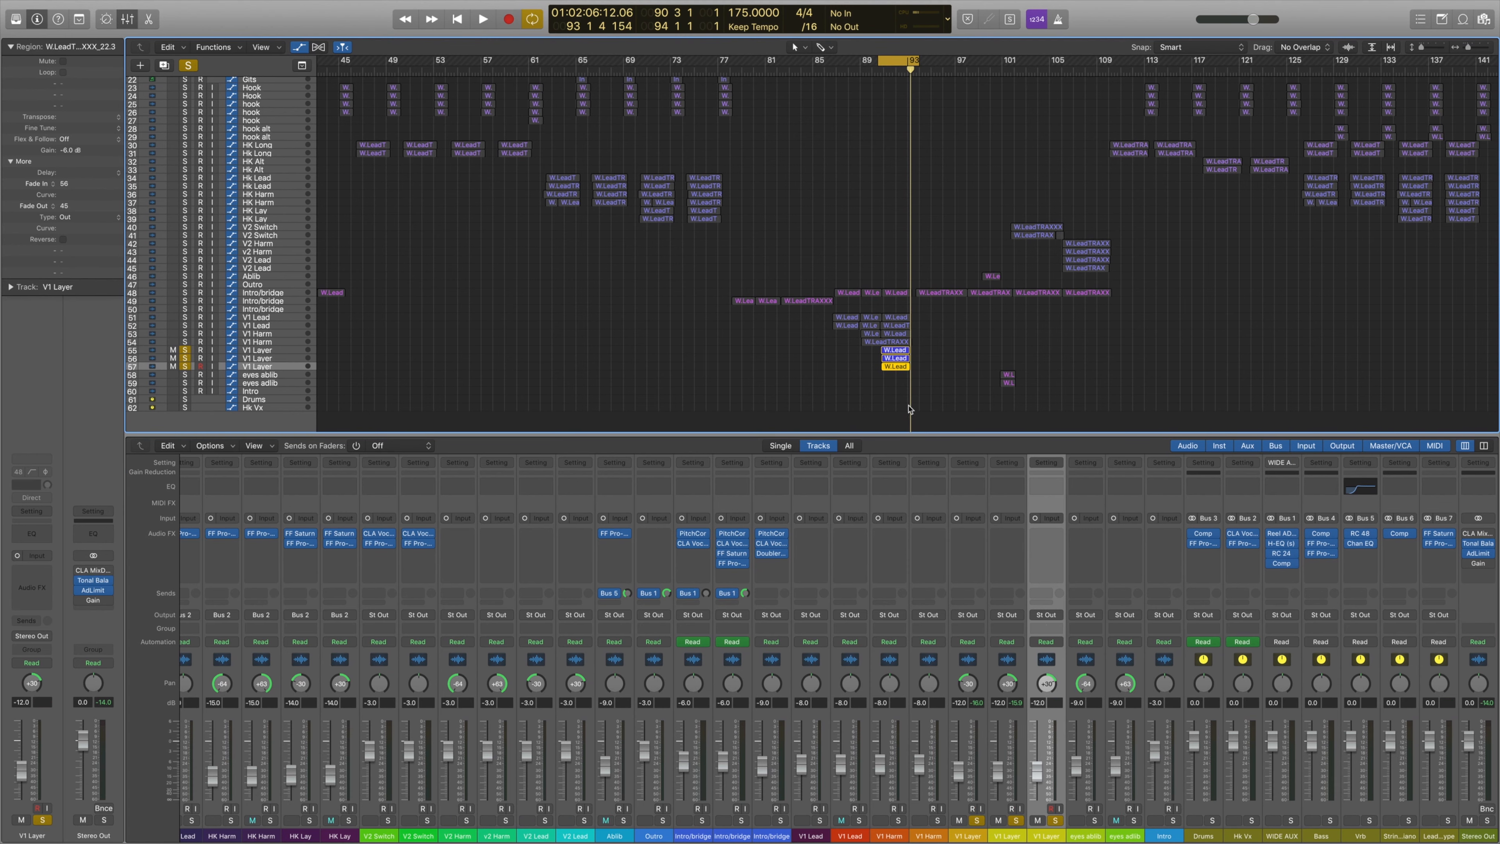
left_click(976, 822)
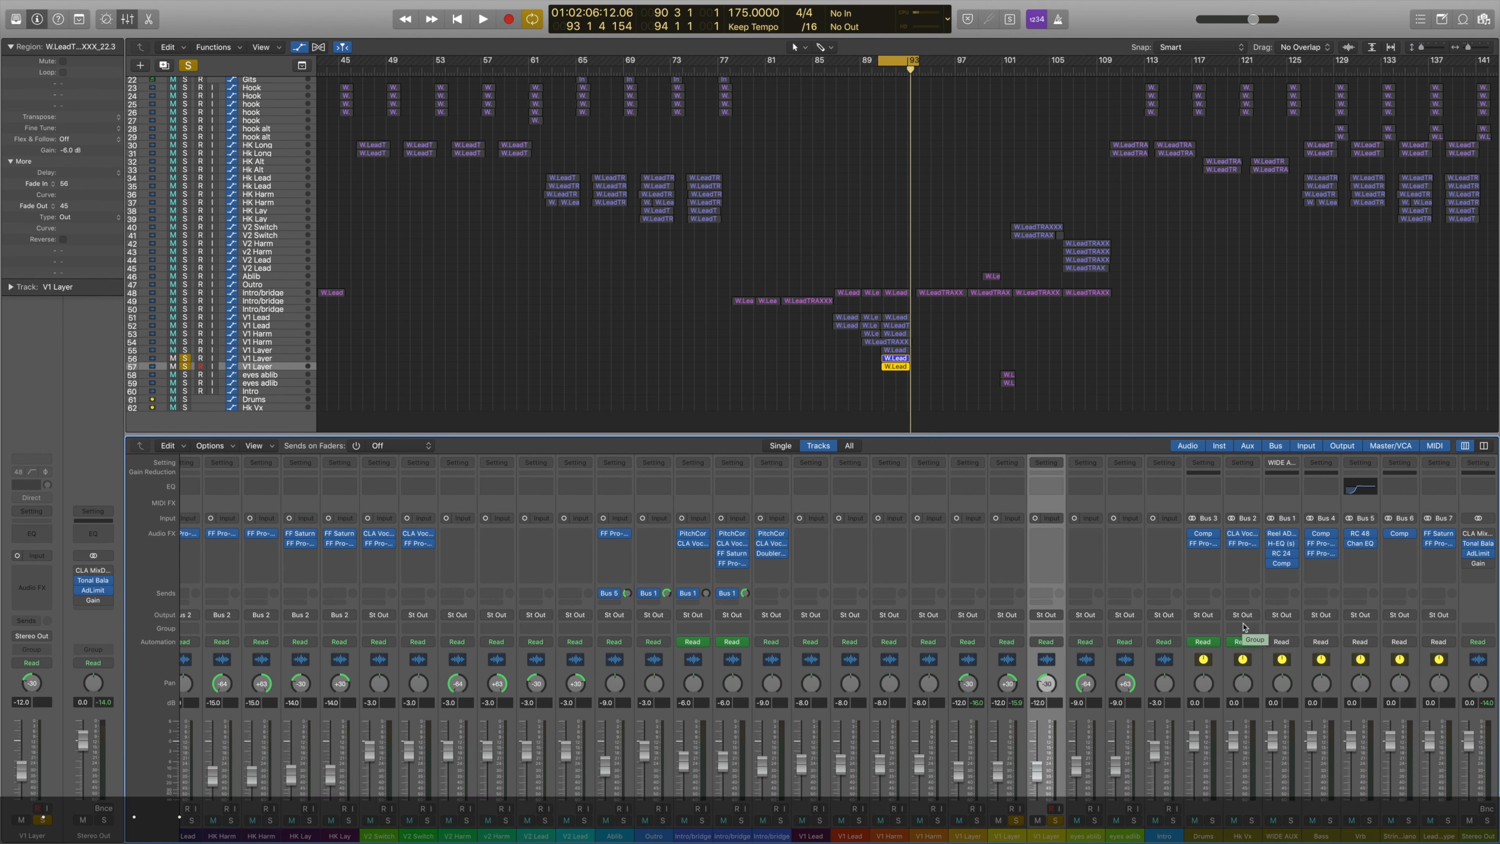
key("space")
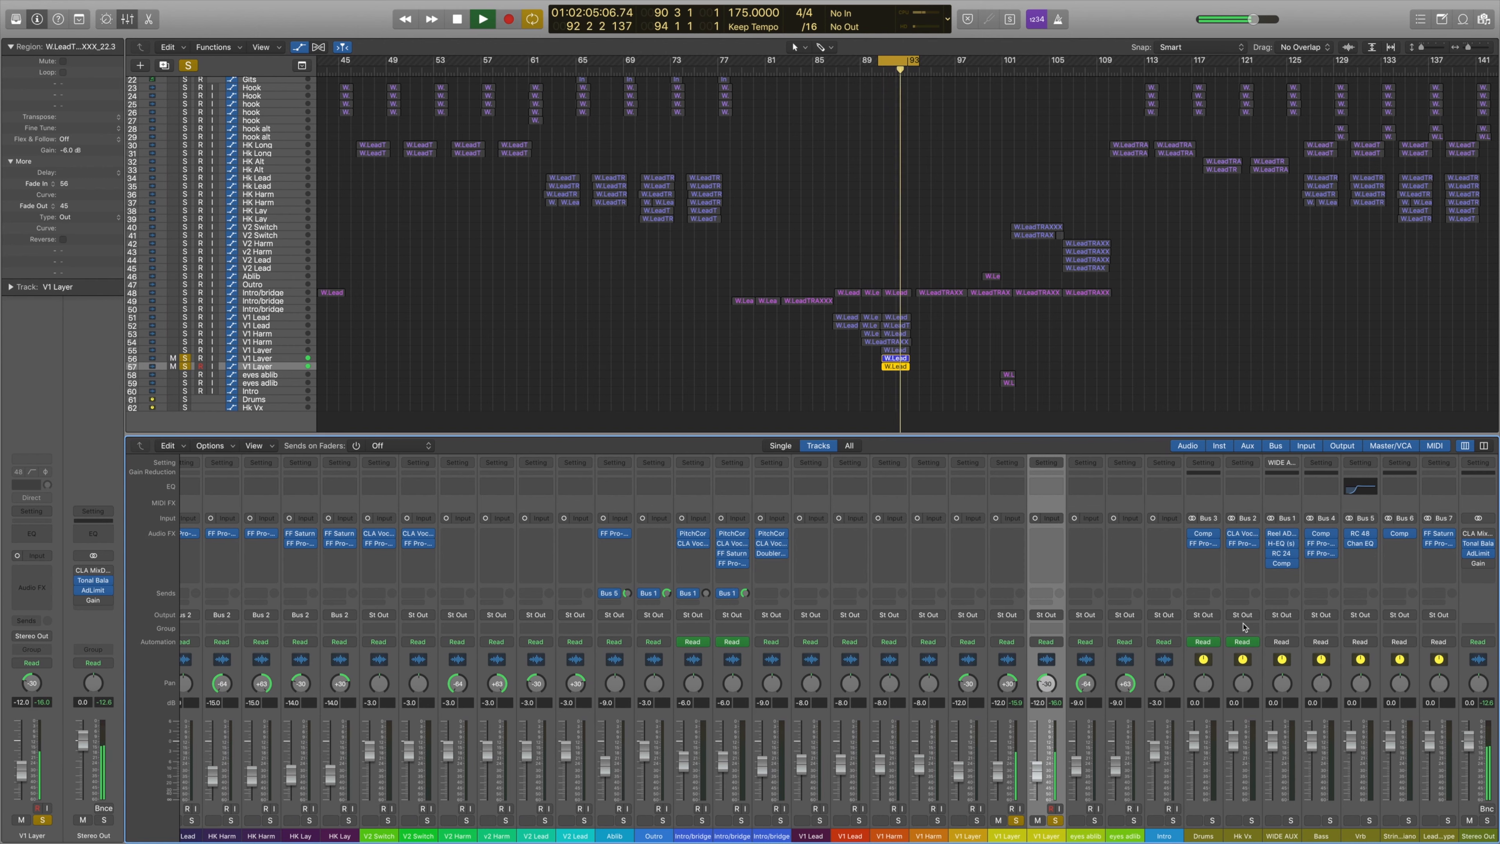
key("space")
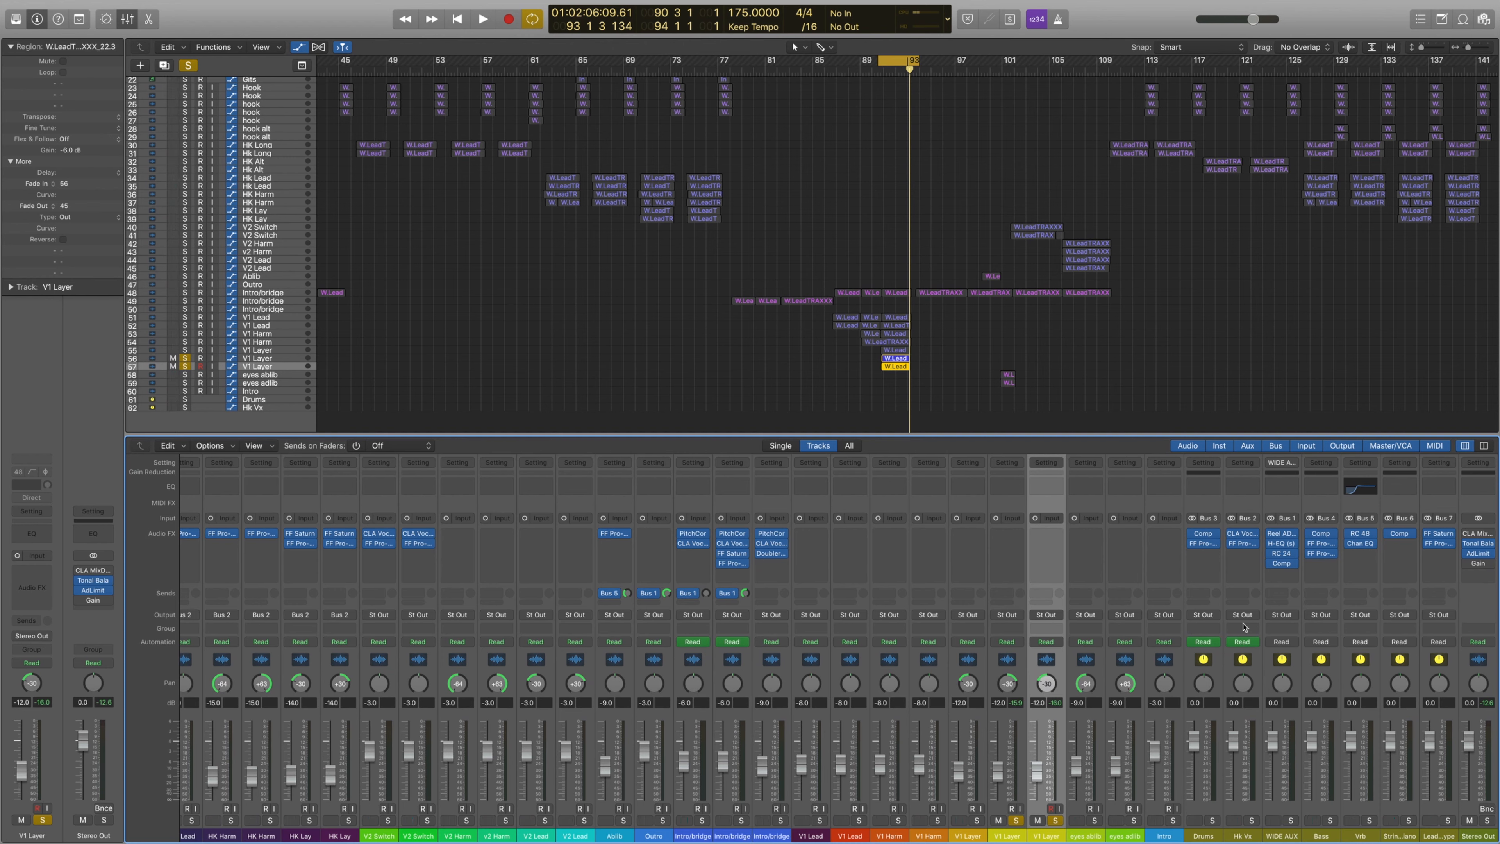
key("super+BackSpace")
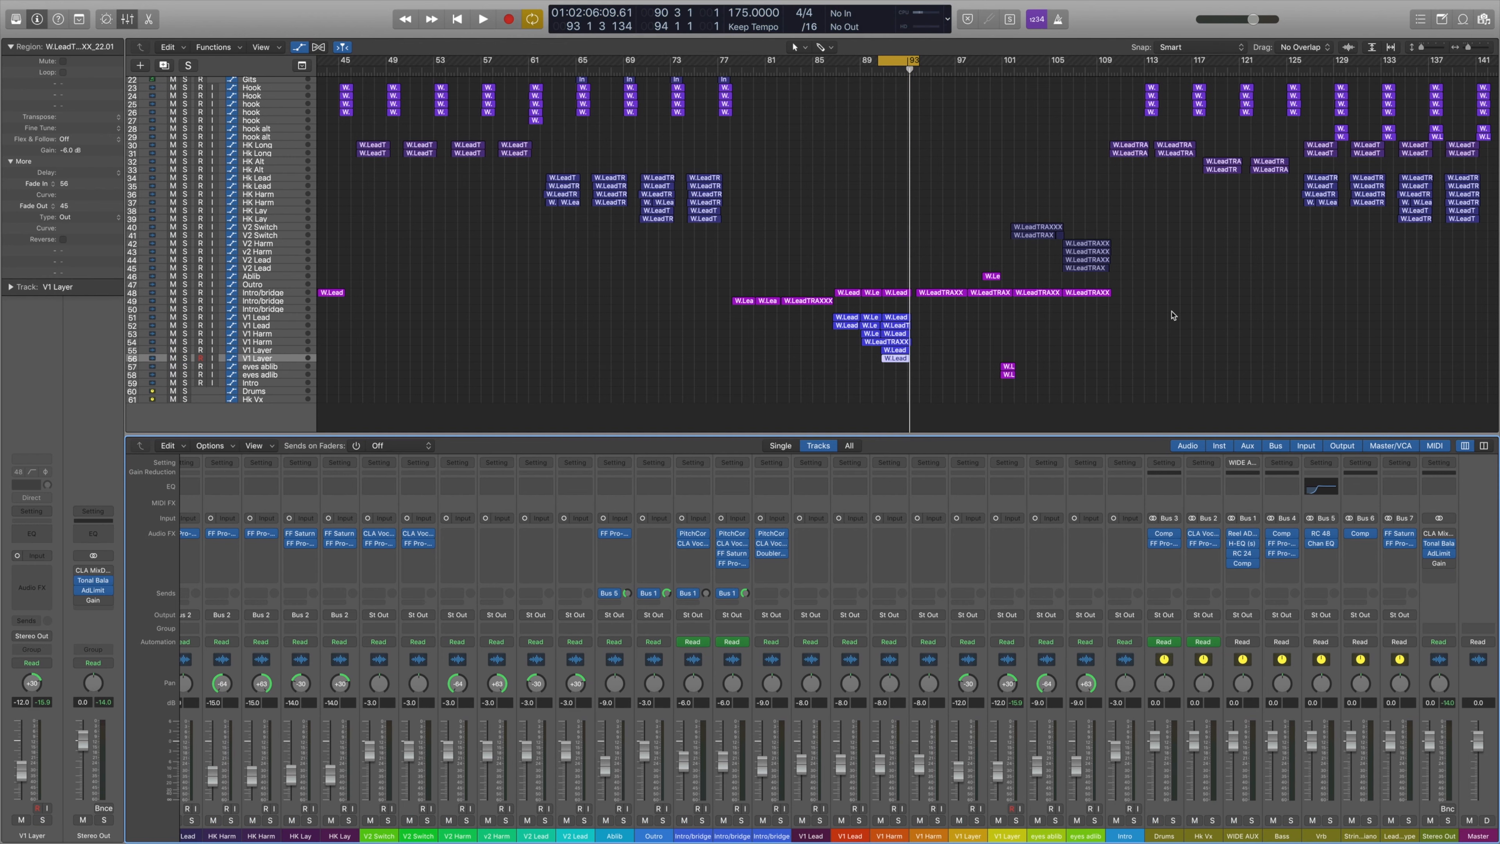
Play the V1 Lead, Harm and Layer stack in the full mix, looped from bar 87 to 94, and turn the cycle off.
left_click_drag(839, 62, 916, 64)
key("space")
left_click(930, 306)
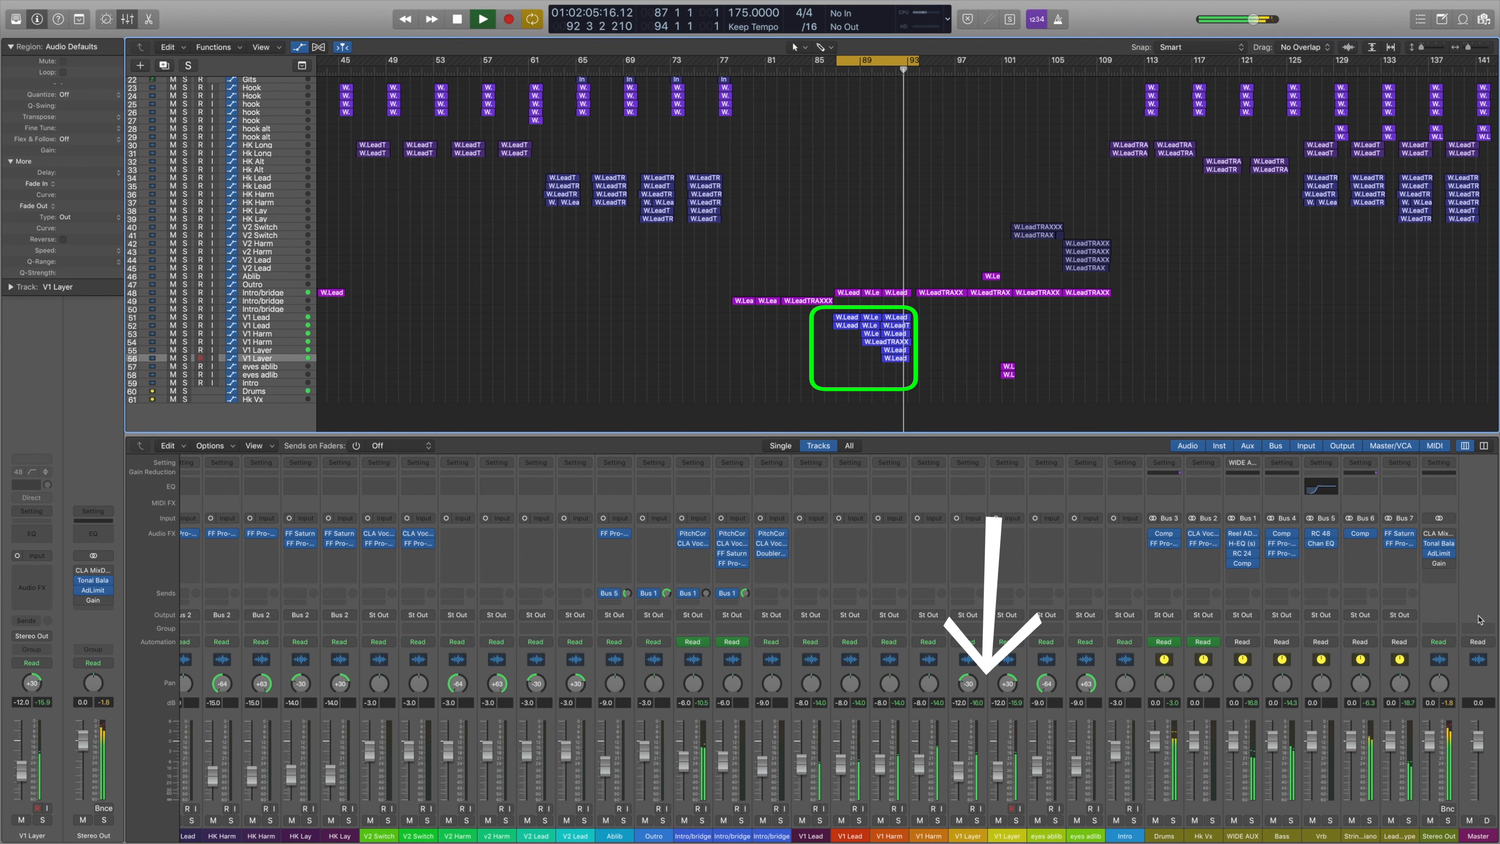
key("space")
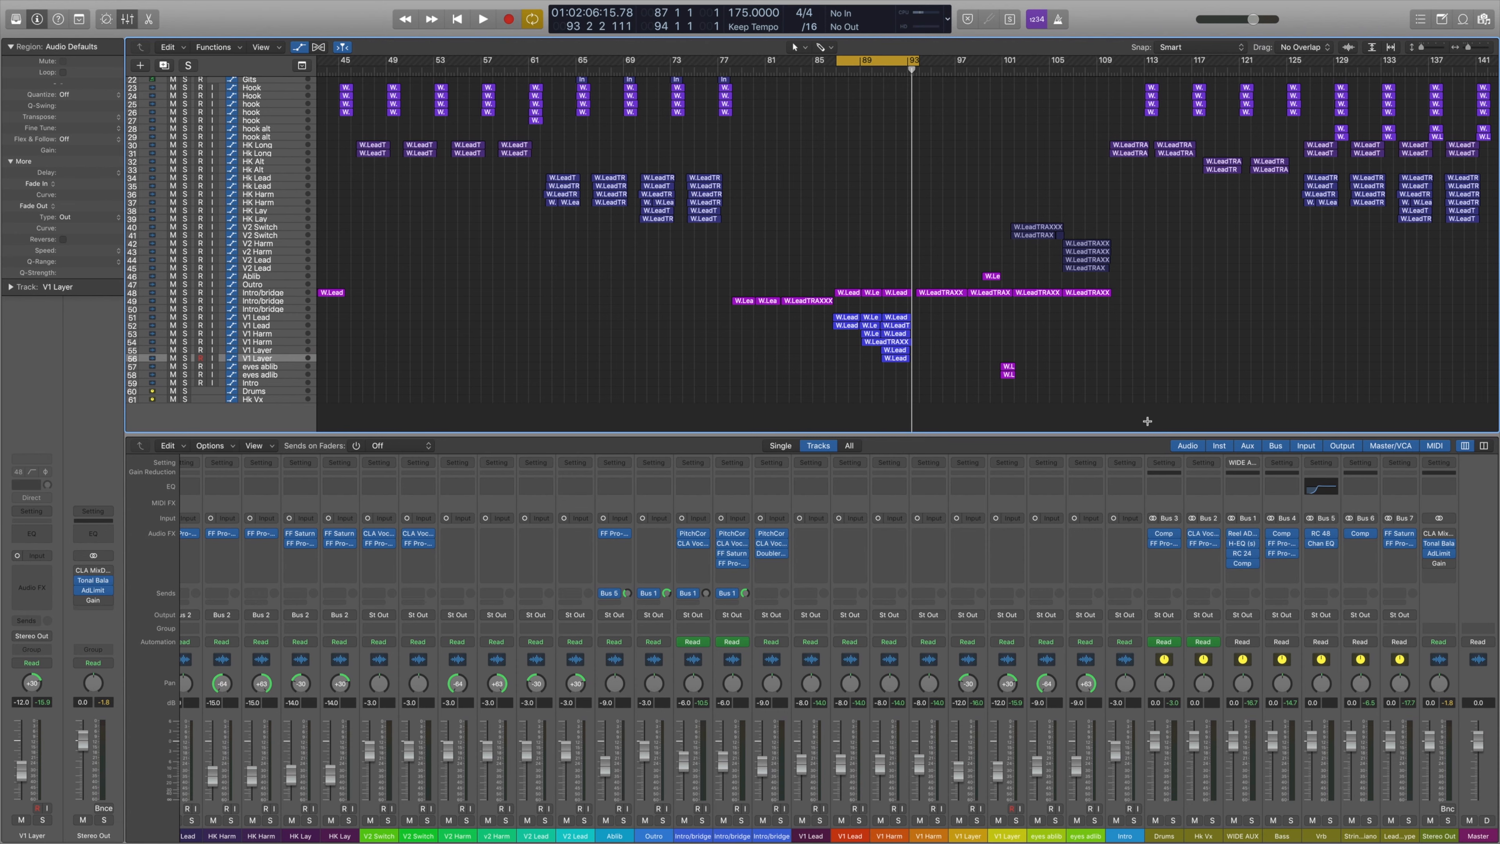
key("c")
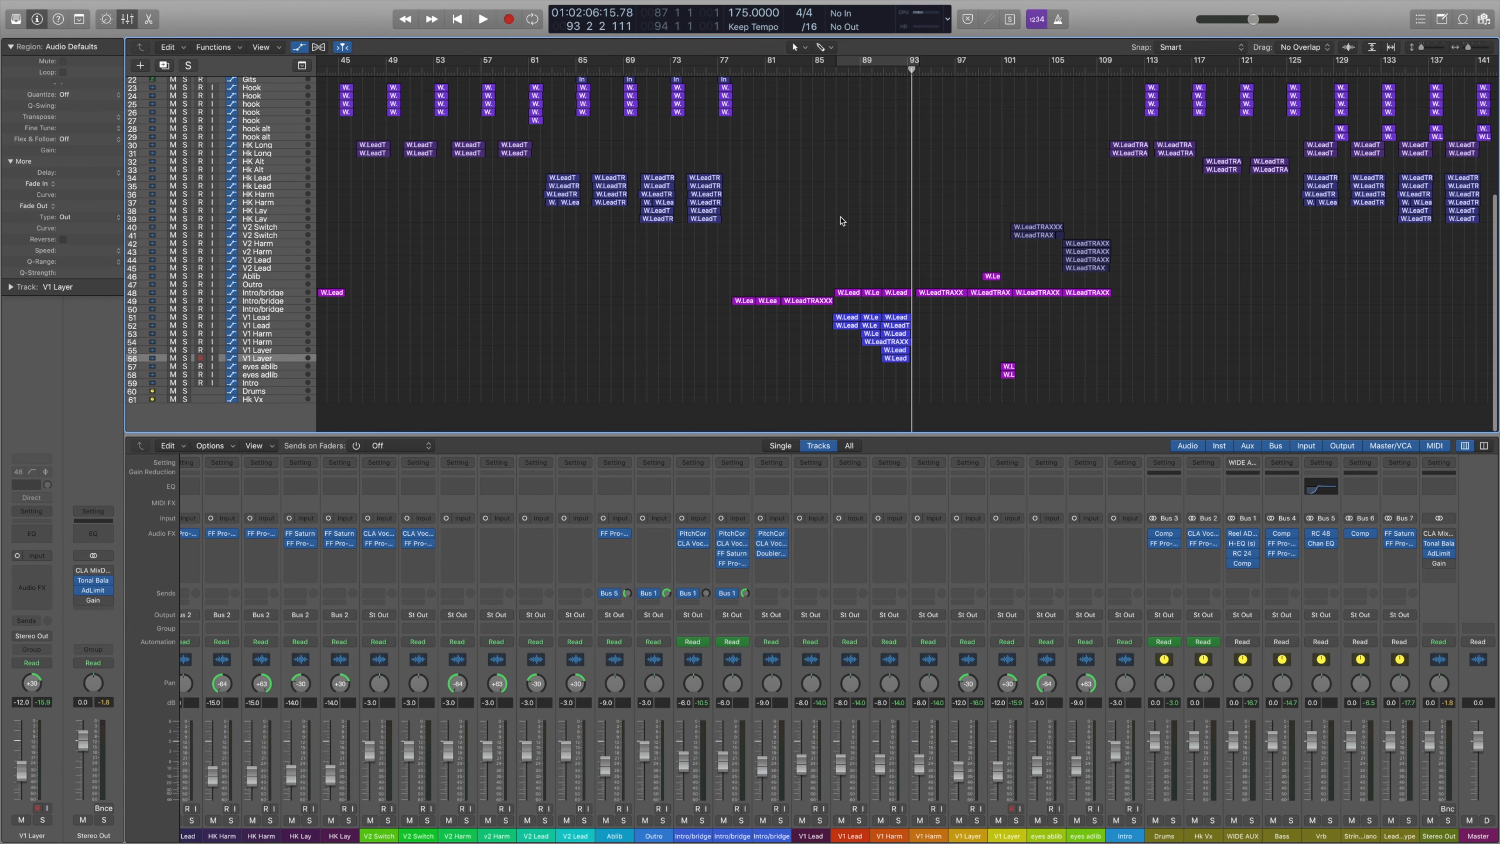
Select the five Hook channel strips in the mixer, from the first Hook to the last before hook alt.
scroll(965, 338, "left", 10)
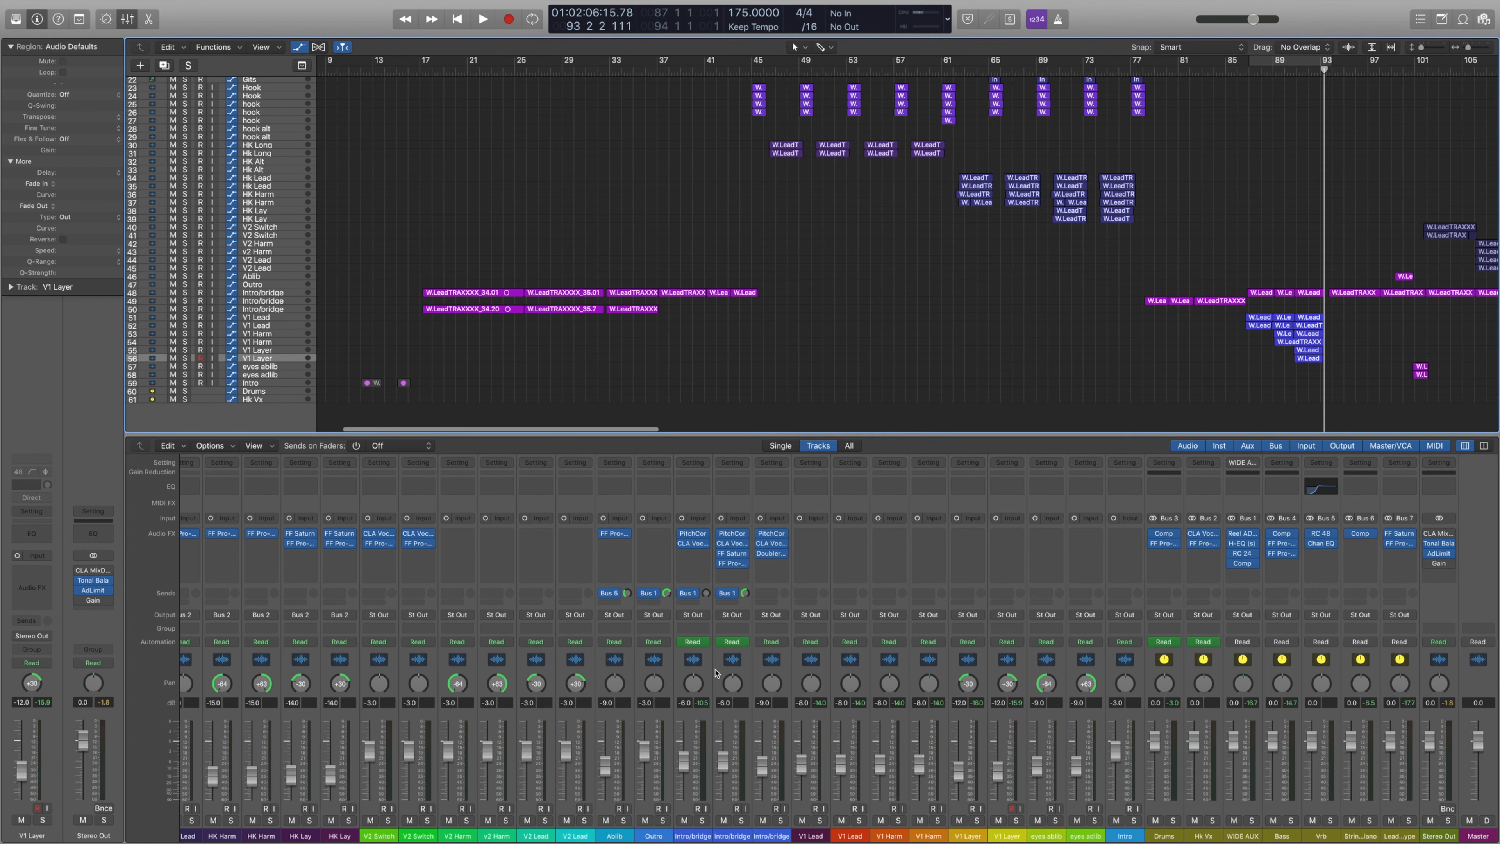
scroll(719, 679, "left", 15)
scroll(716, 673, "left", 8)
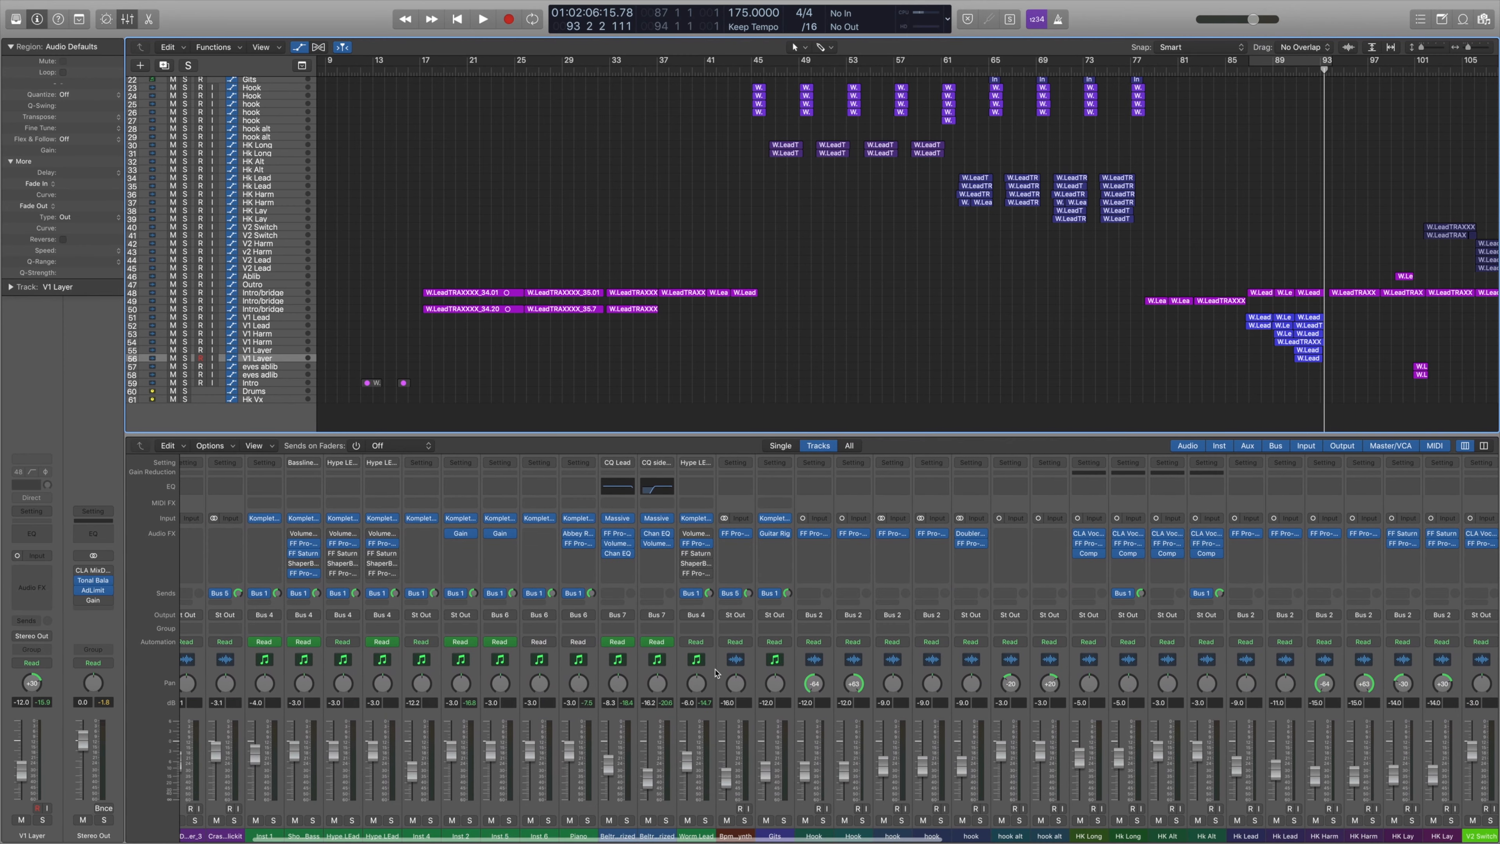
left_click(814, 835)
left_click(1015, 835, "shift")
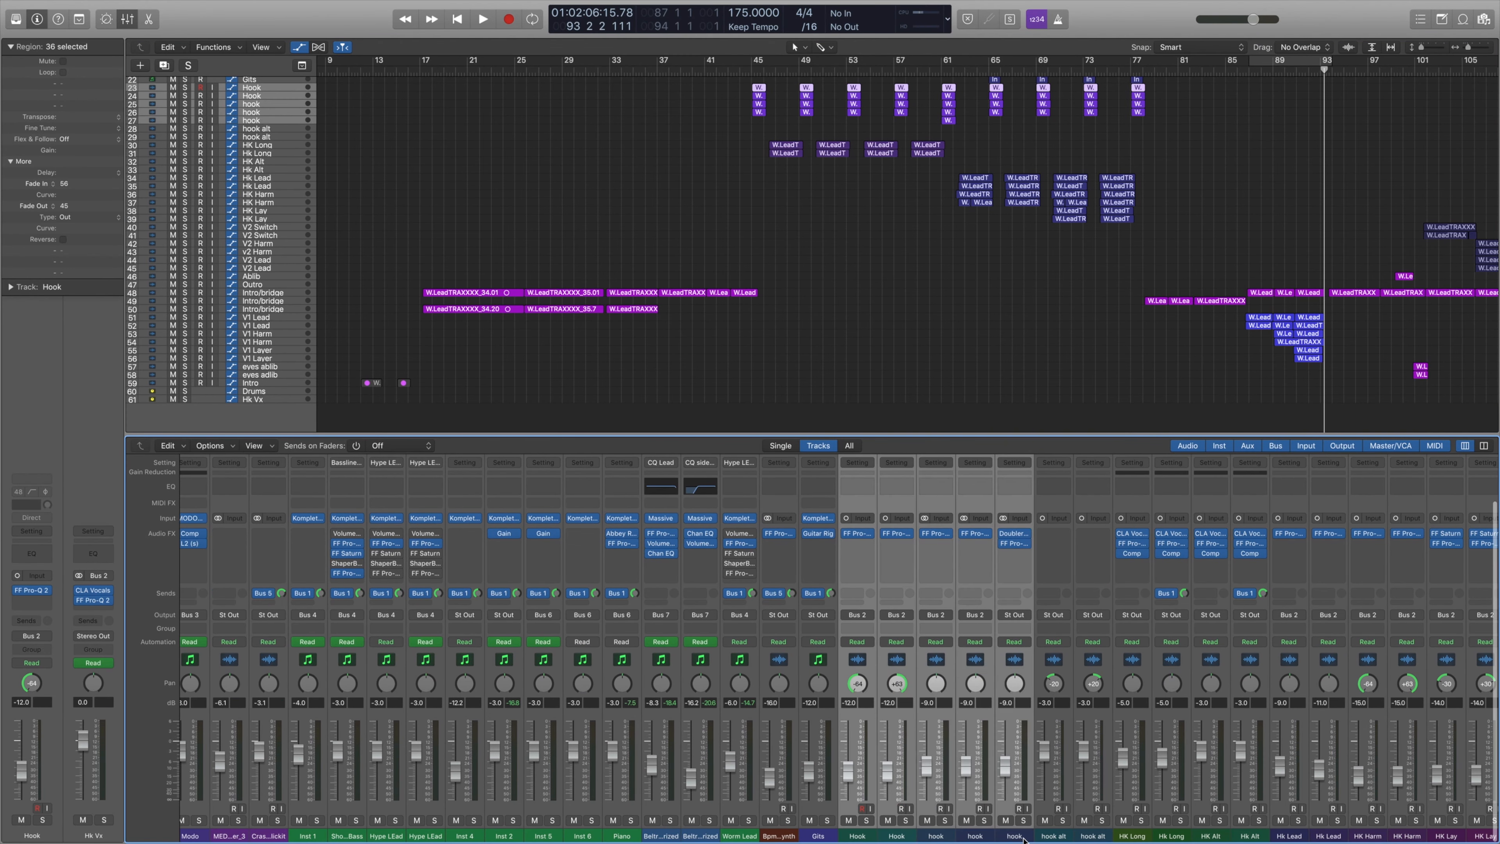
Loop the stacked hook regions at bar 61 and play all the hook layers in the mix.
scroll(902, 354, "up", 5)
left_click(798, 46)
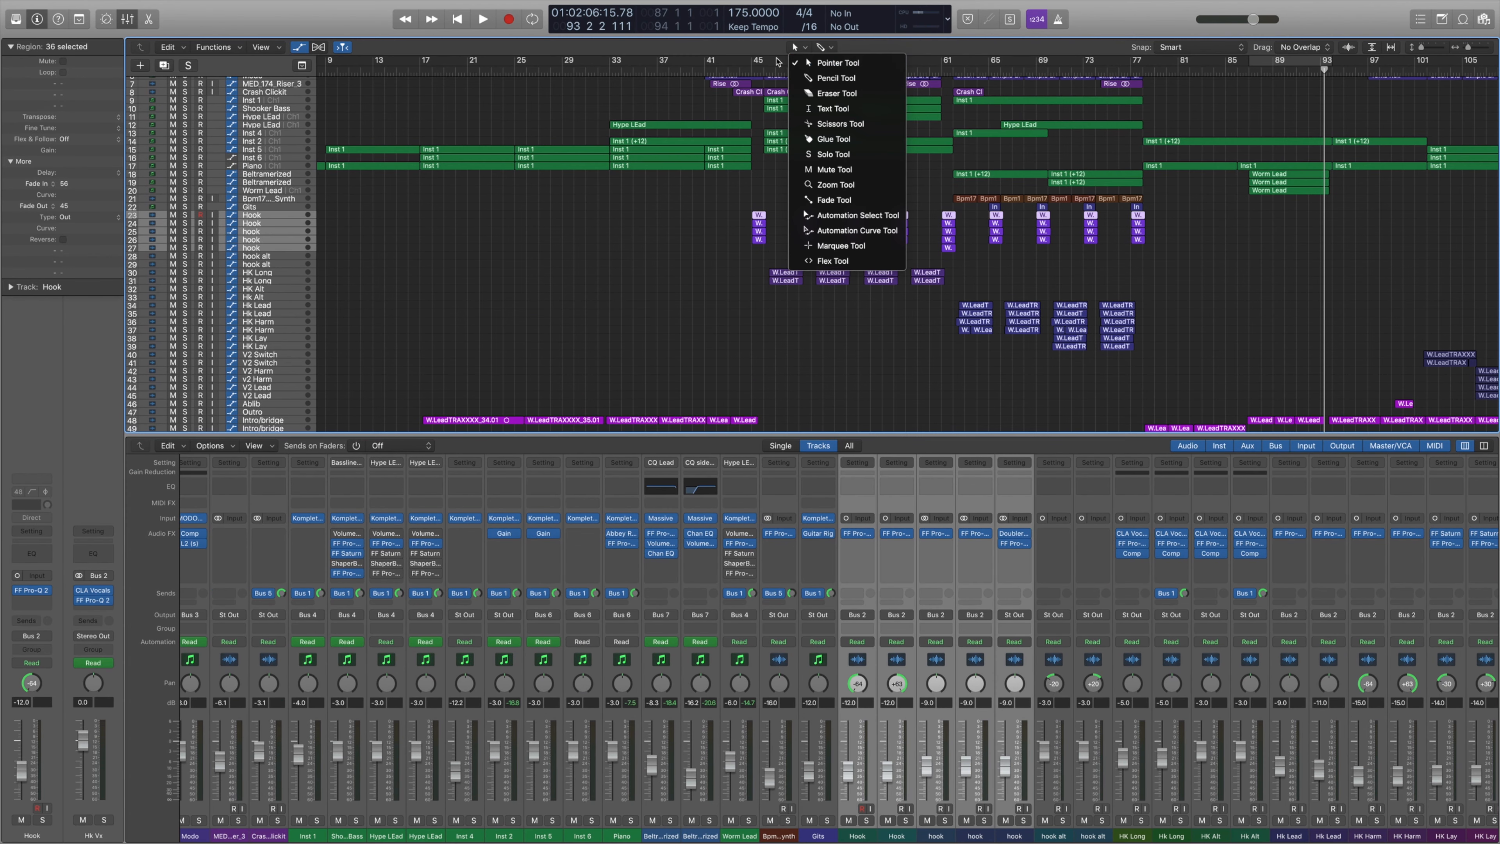
left_click(856, 235)
left_click(823, 219)
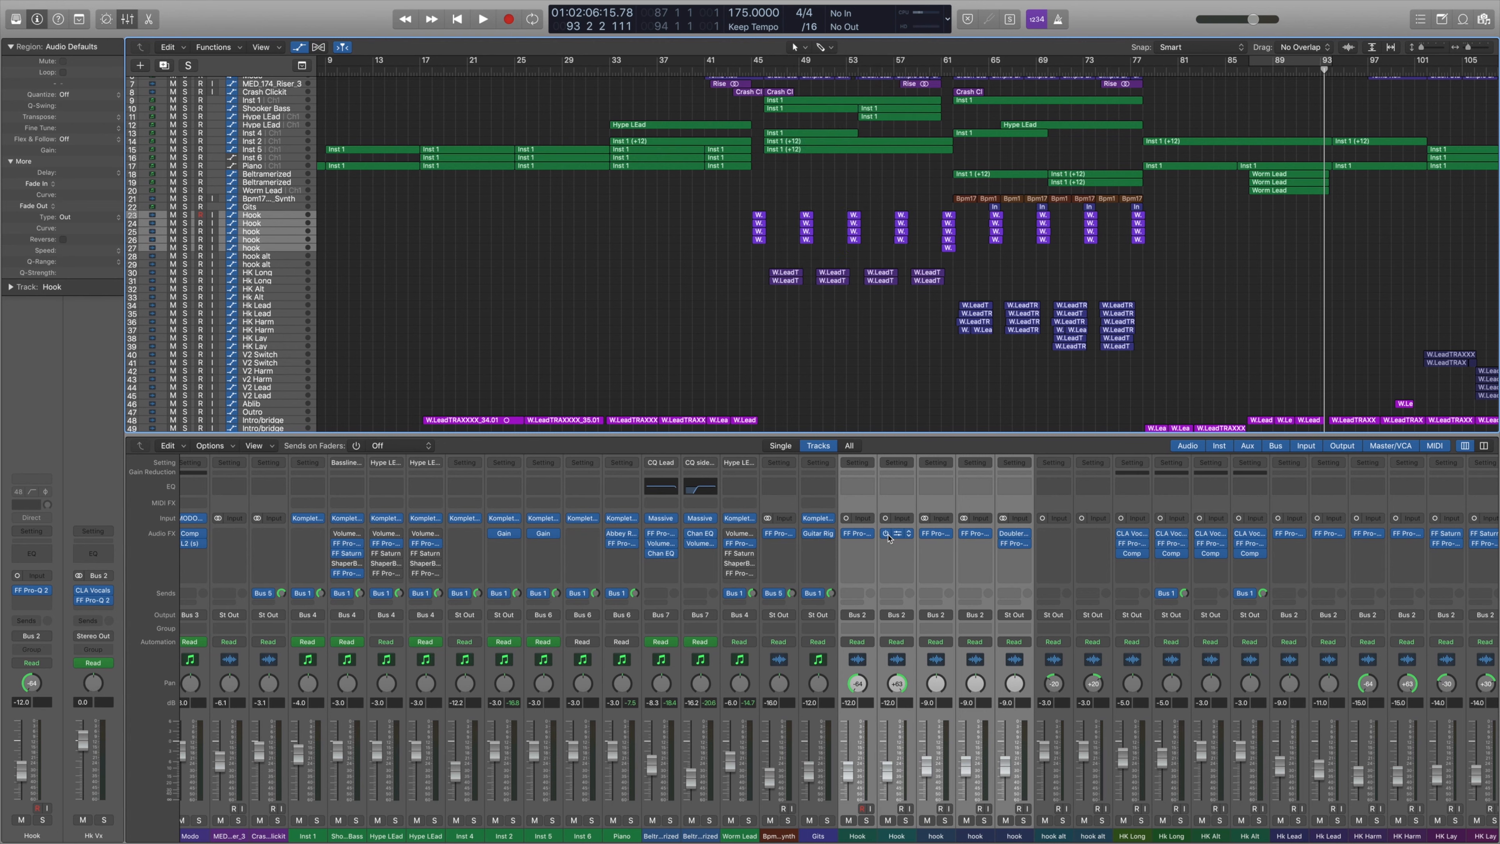
key("space")
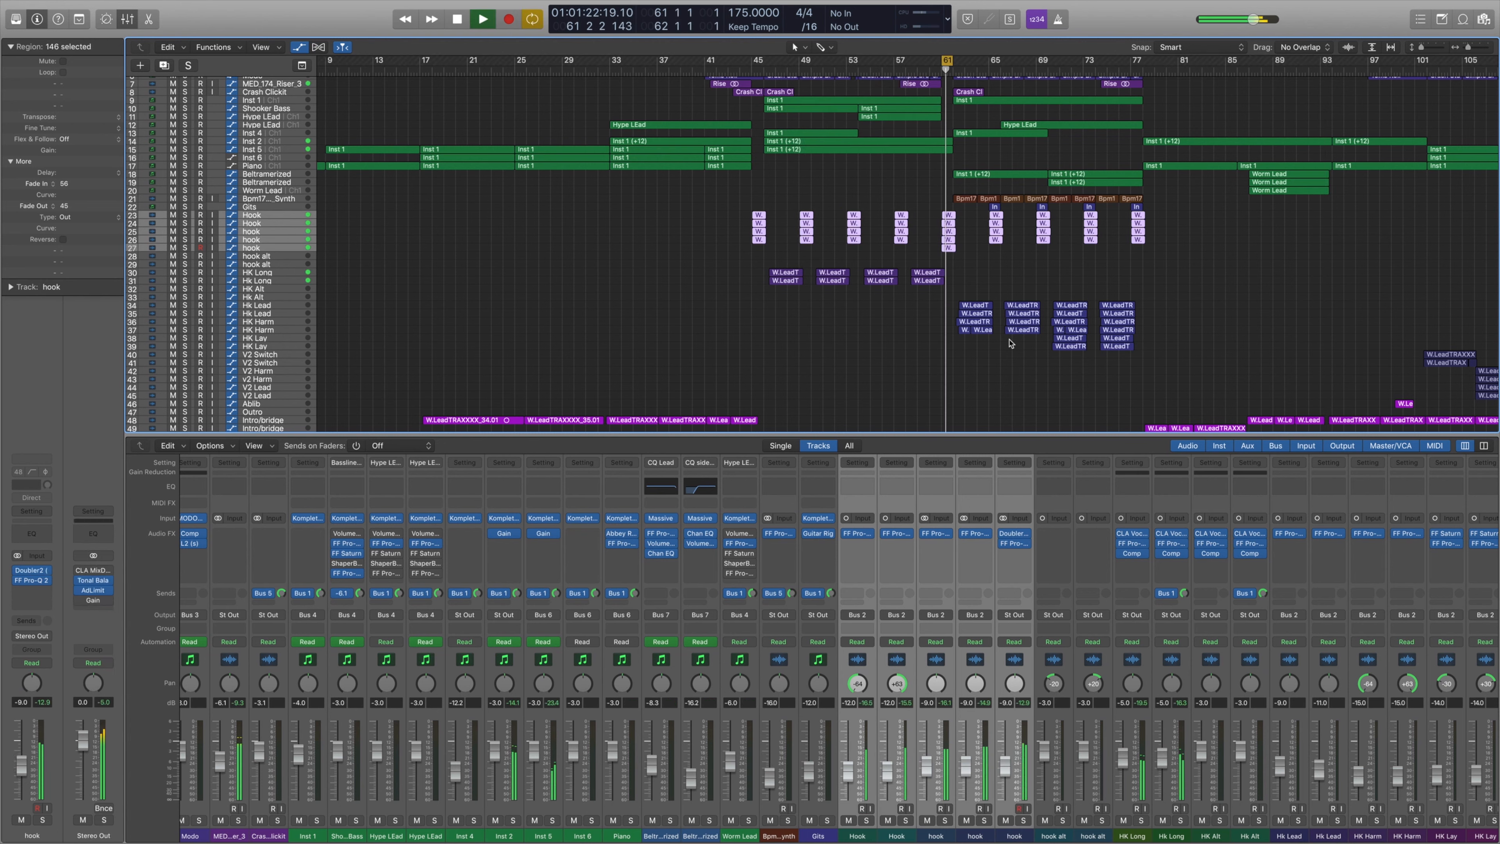
key("space")
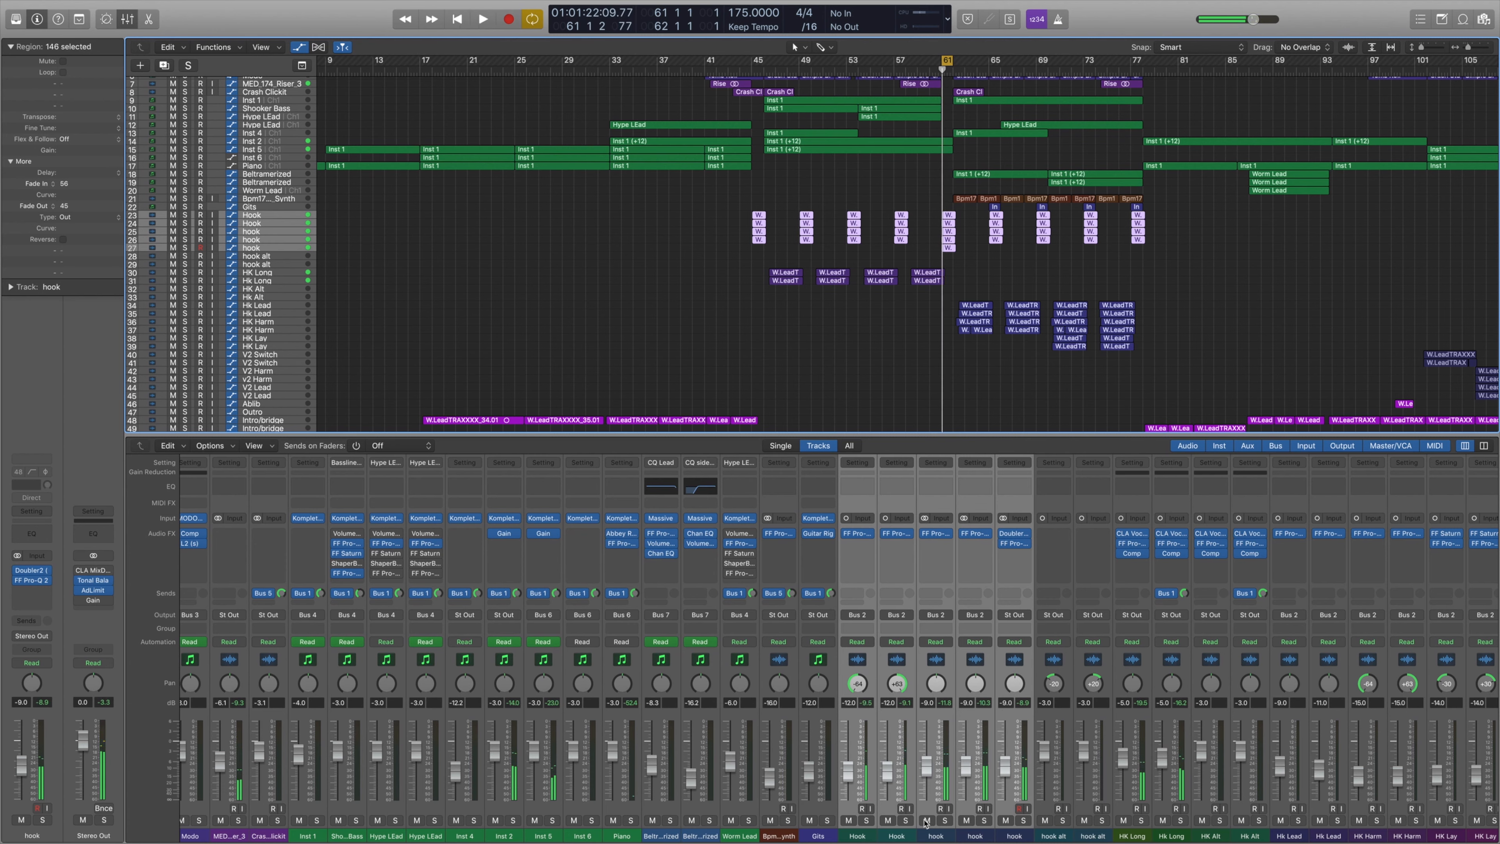
Mute the three center-panned hook tracks and play the loop with only the two hard-panned Hook tracks.
left_click(963, 821)
left_click(928, 820)
left_click(936, 834)
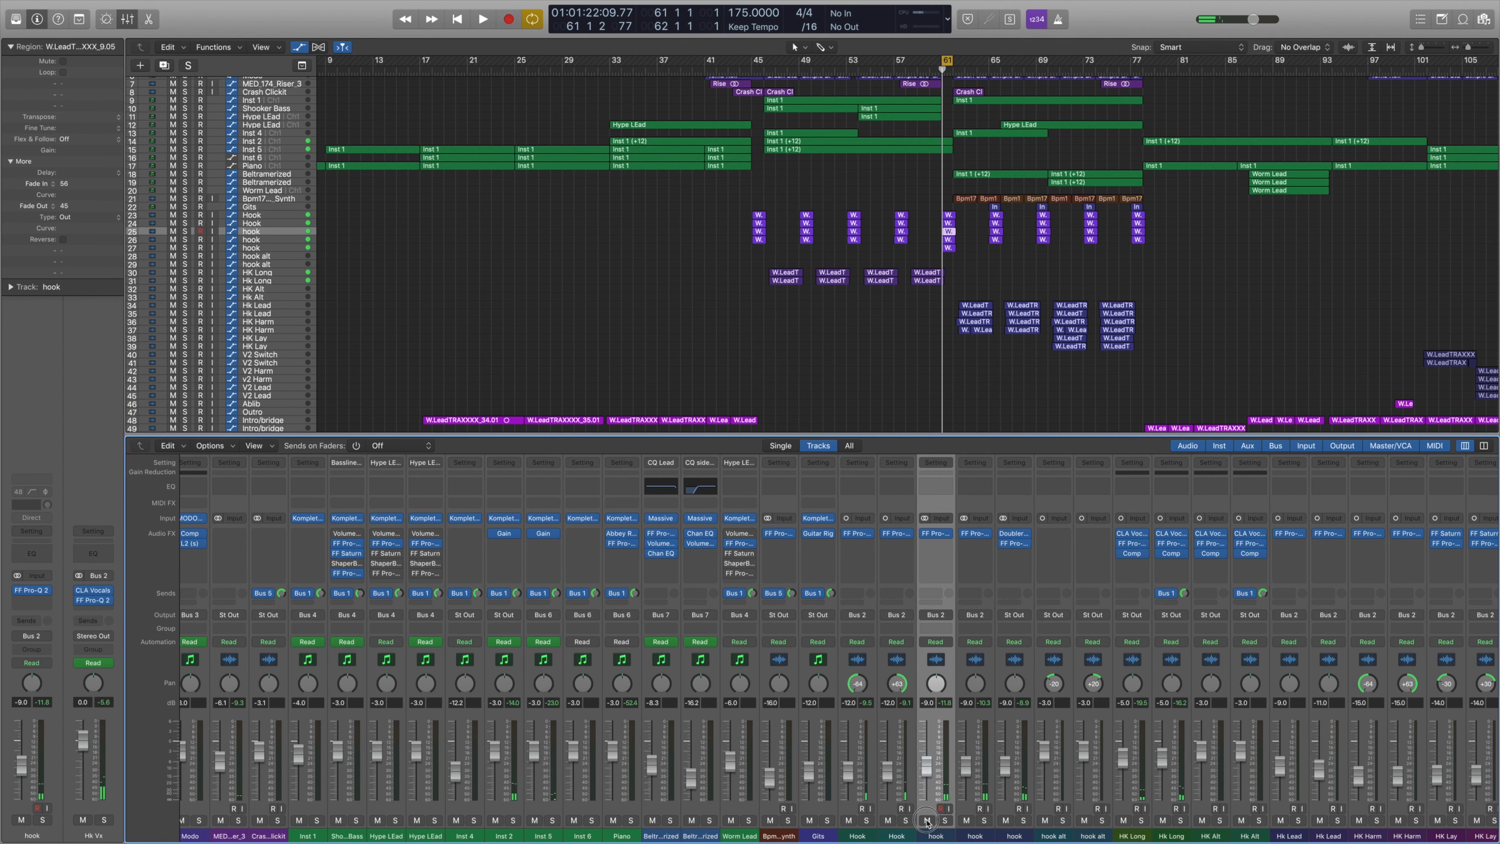
left_click(928, 821)
left_click(966, 820)
left_click(1006, 820)
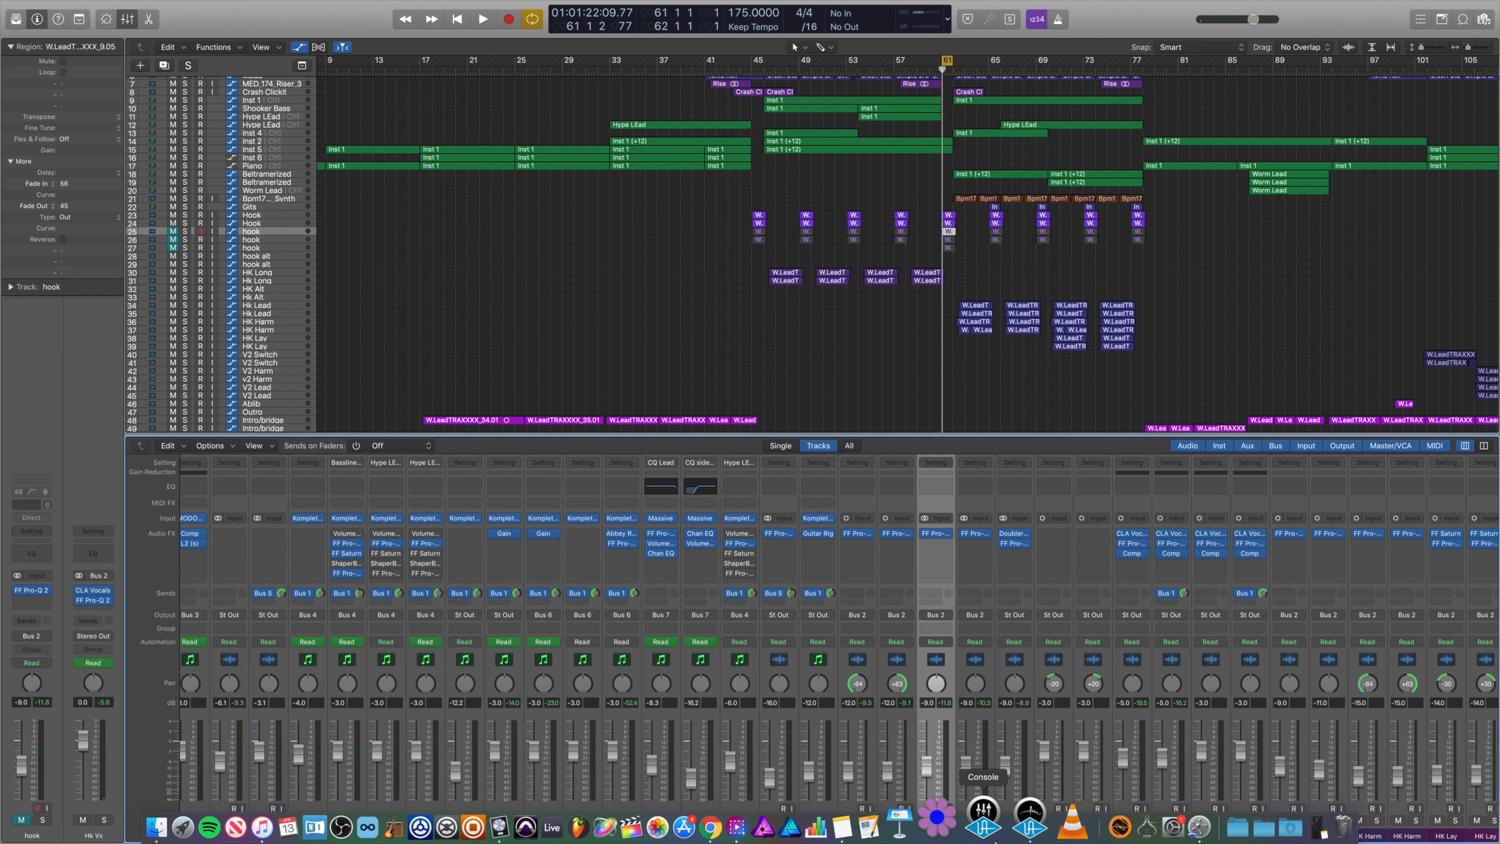
key("space")
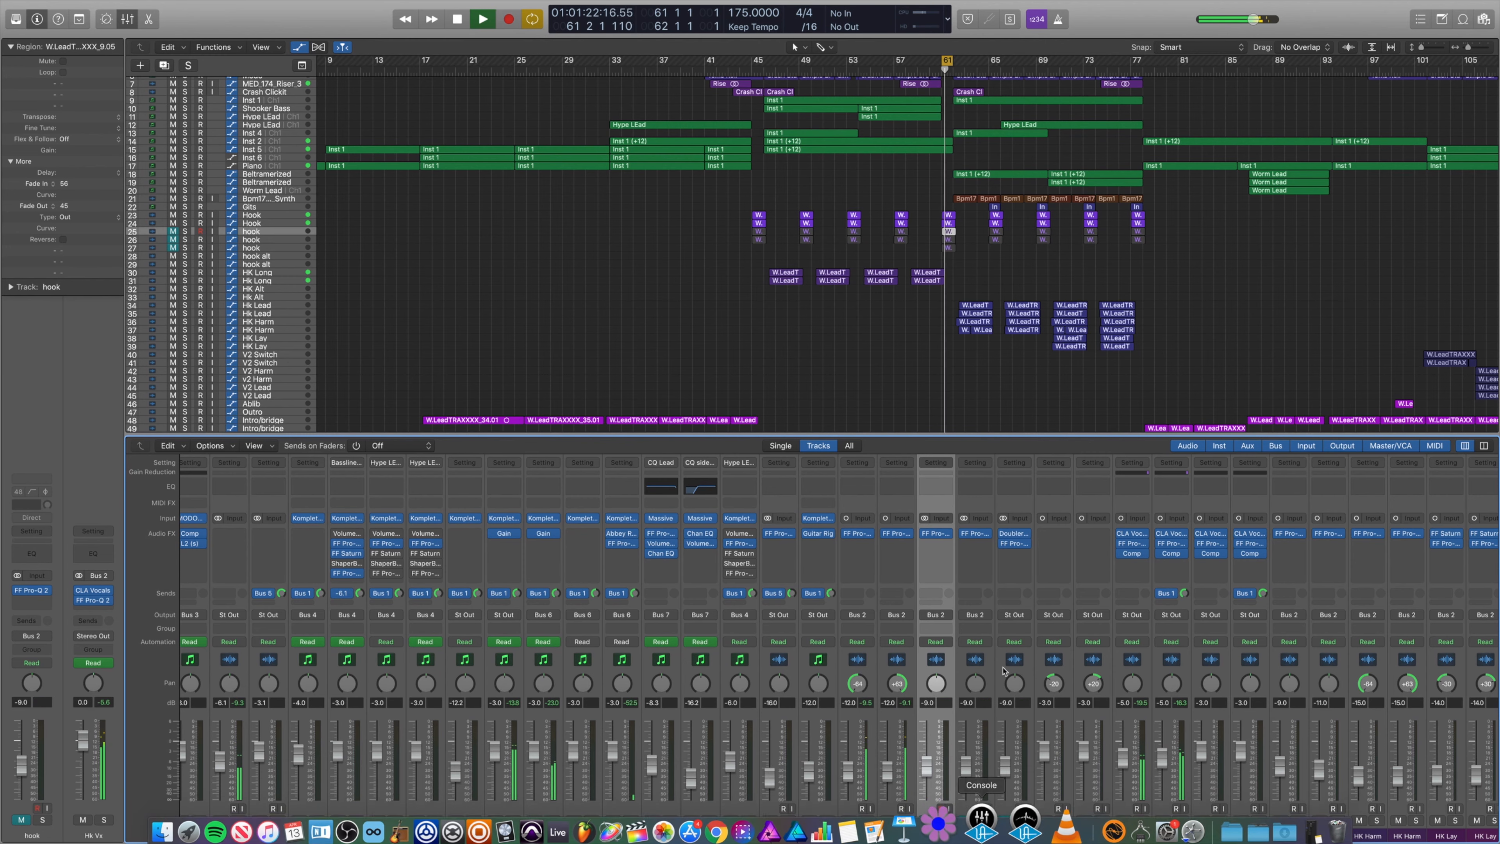
key("space")
Unmute the three center-panned hook tracks and the first hook alt track, and play the loop with every hook layer.
left_click(1045, 822)
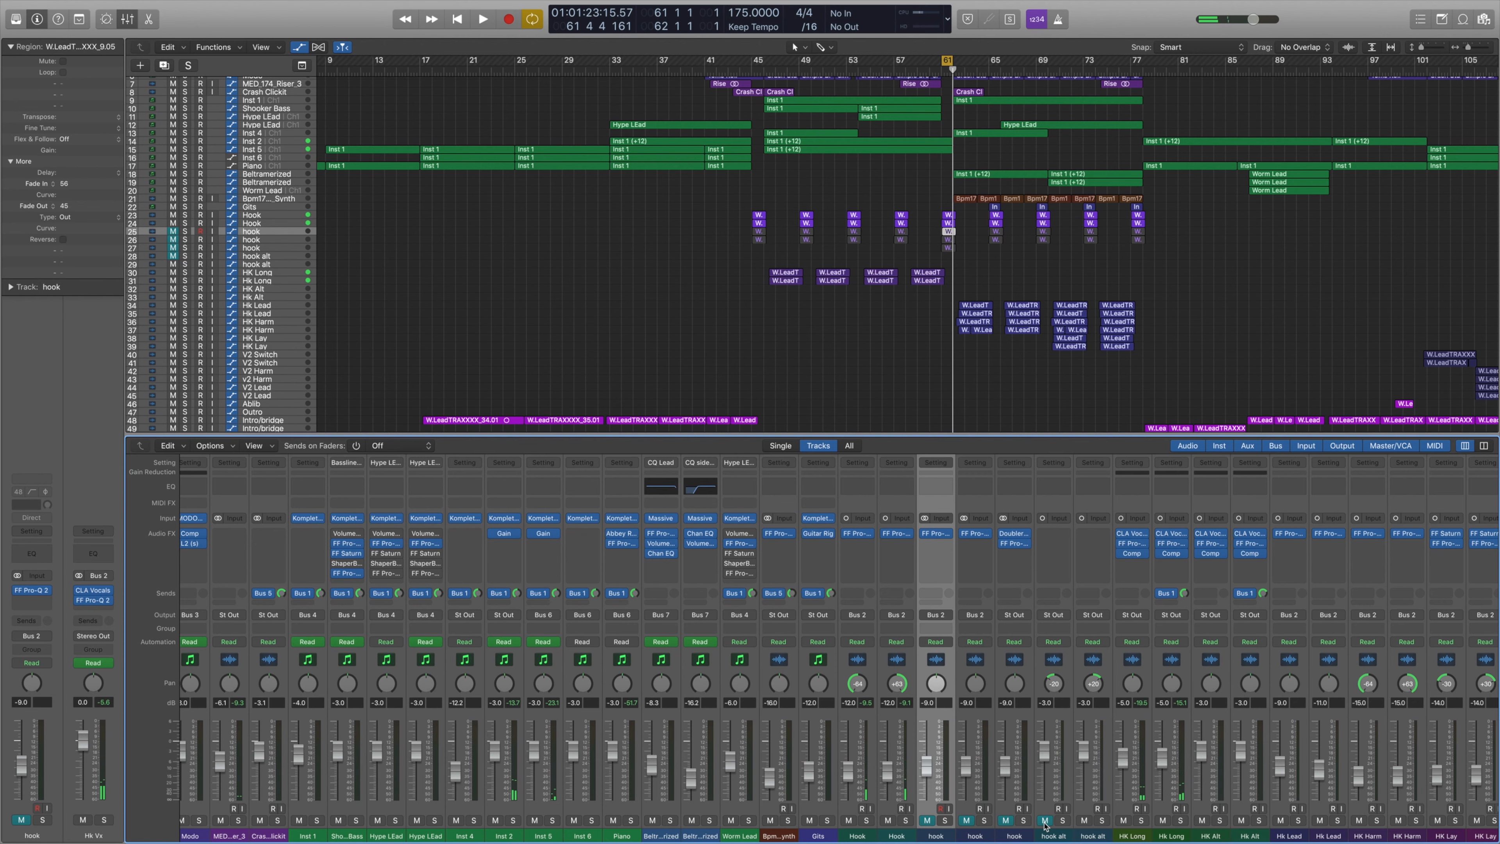
left_click(927, 820)
left_click(967, 820)
left_click(1006, 820)
left_click(1045, 820)
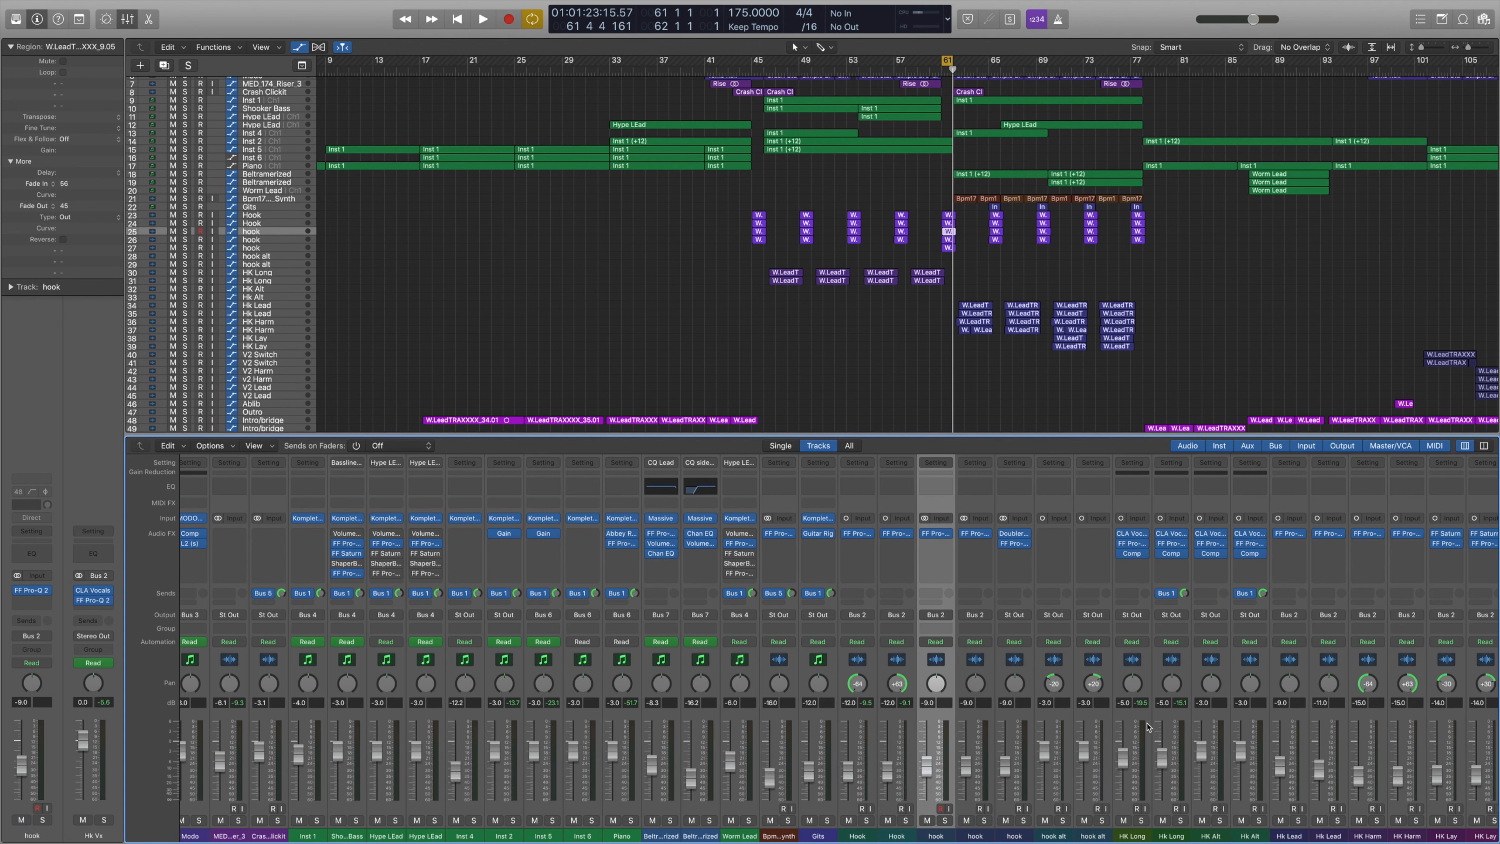
key("space")
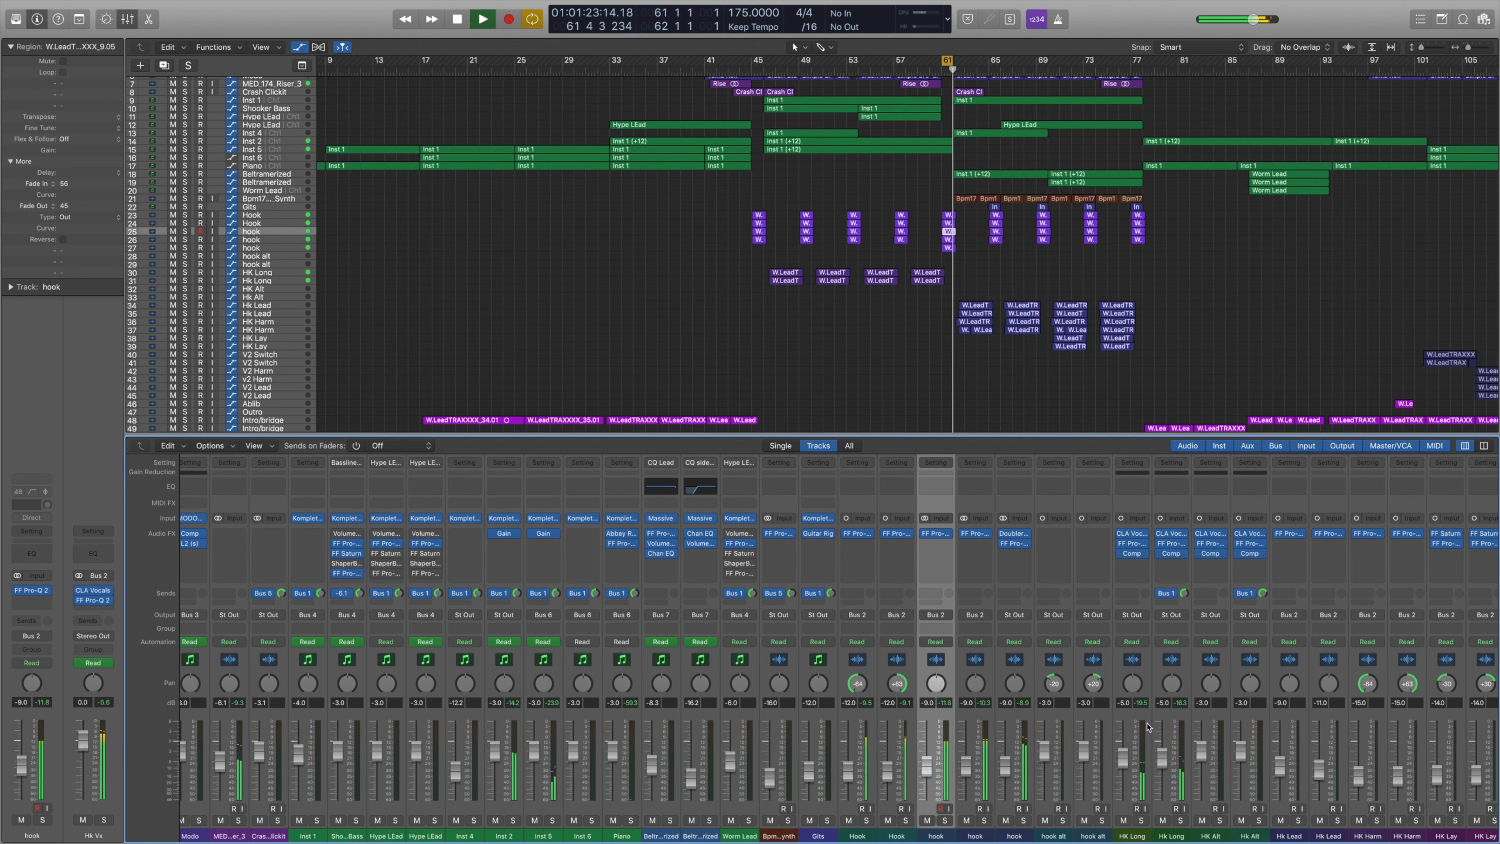
Set the cycle range from bar 46 to bar 62 and mute the Hk Vx bus.
key("c")
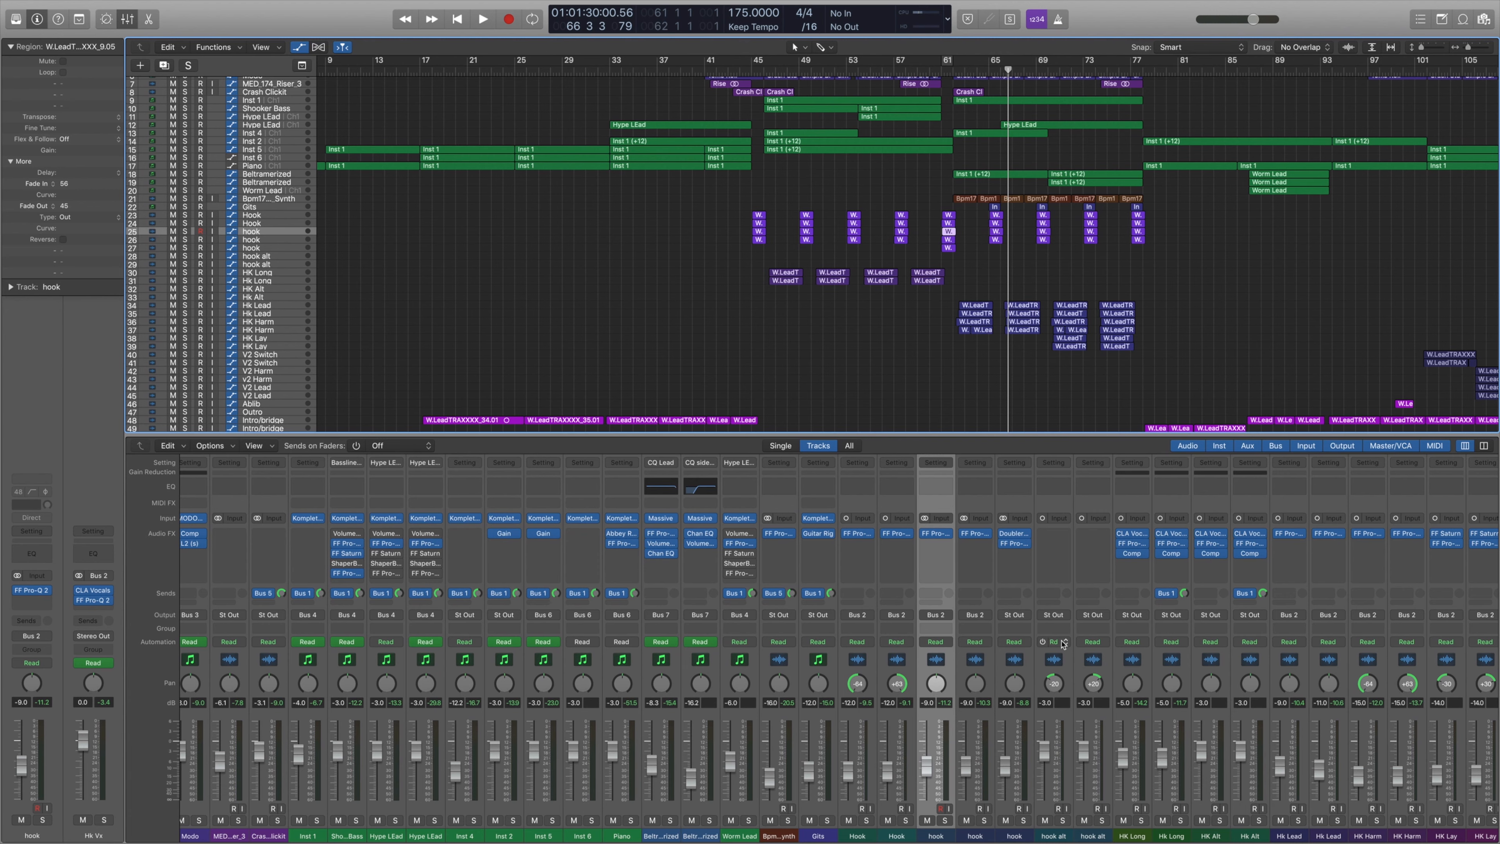
scroll(1119, 701, "right", 15)
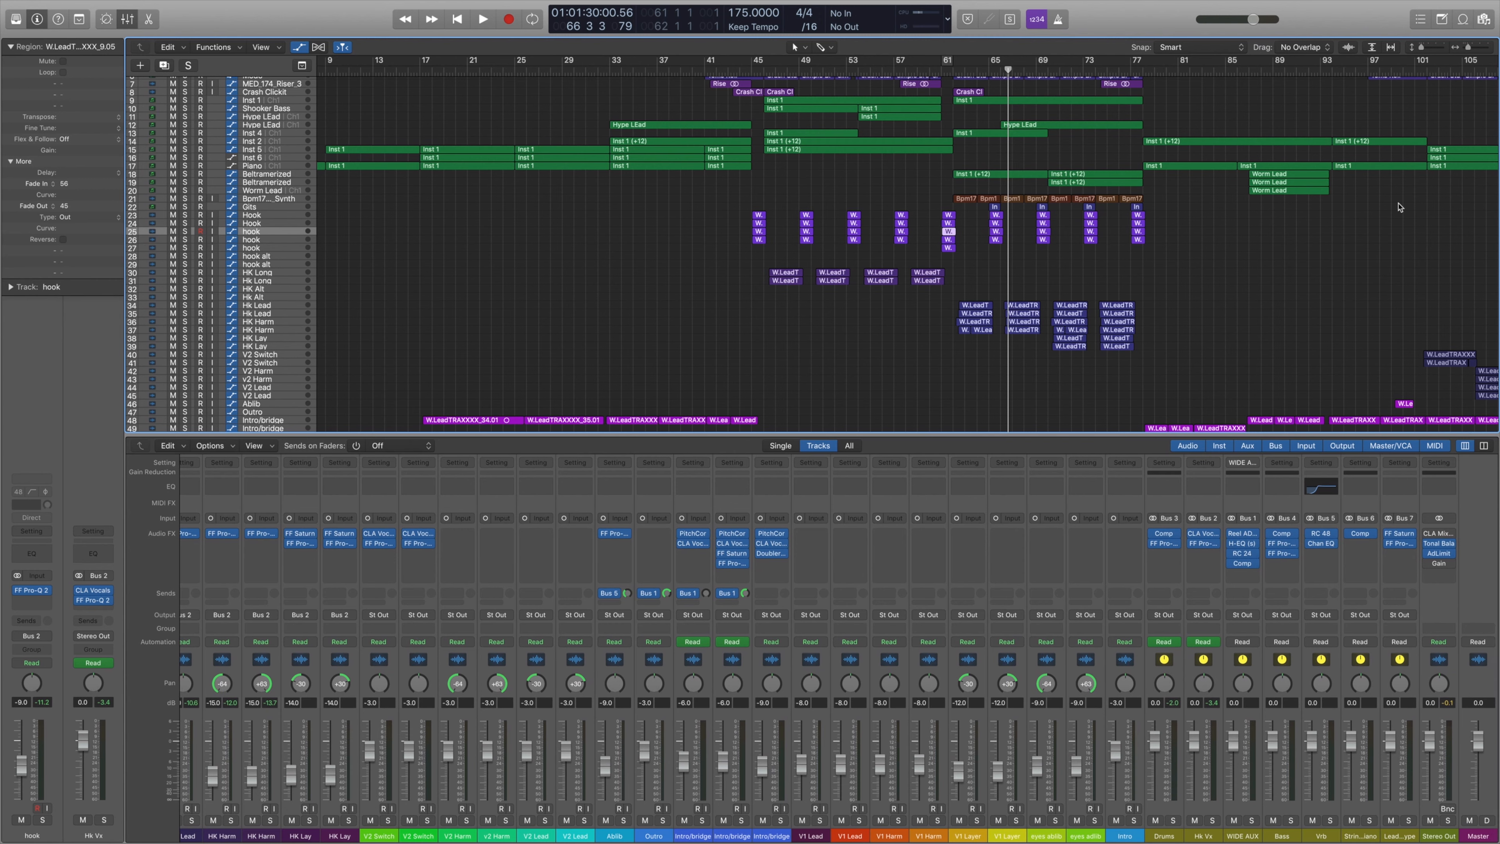
left_click_drag(764, 60, 954, 61)
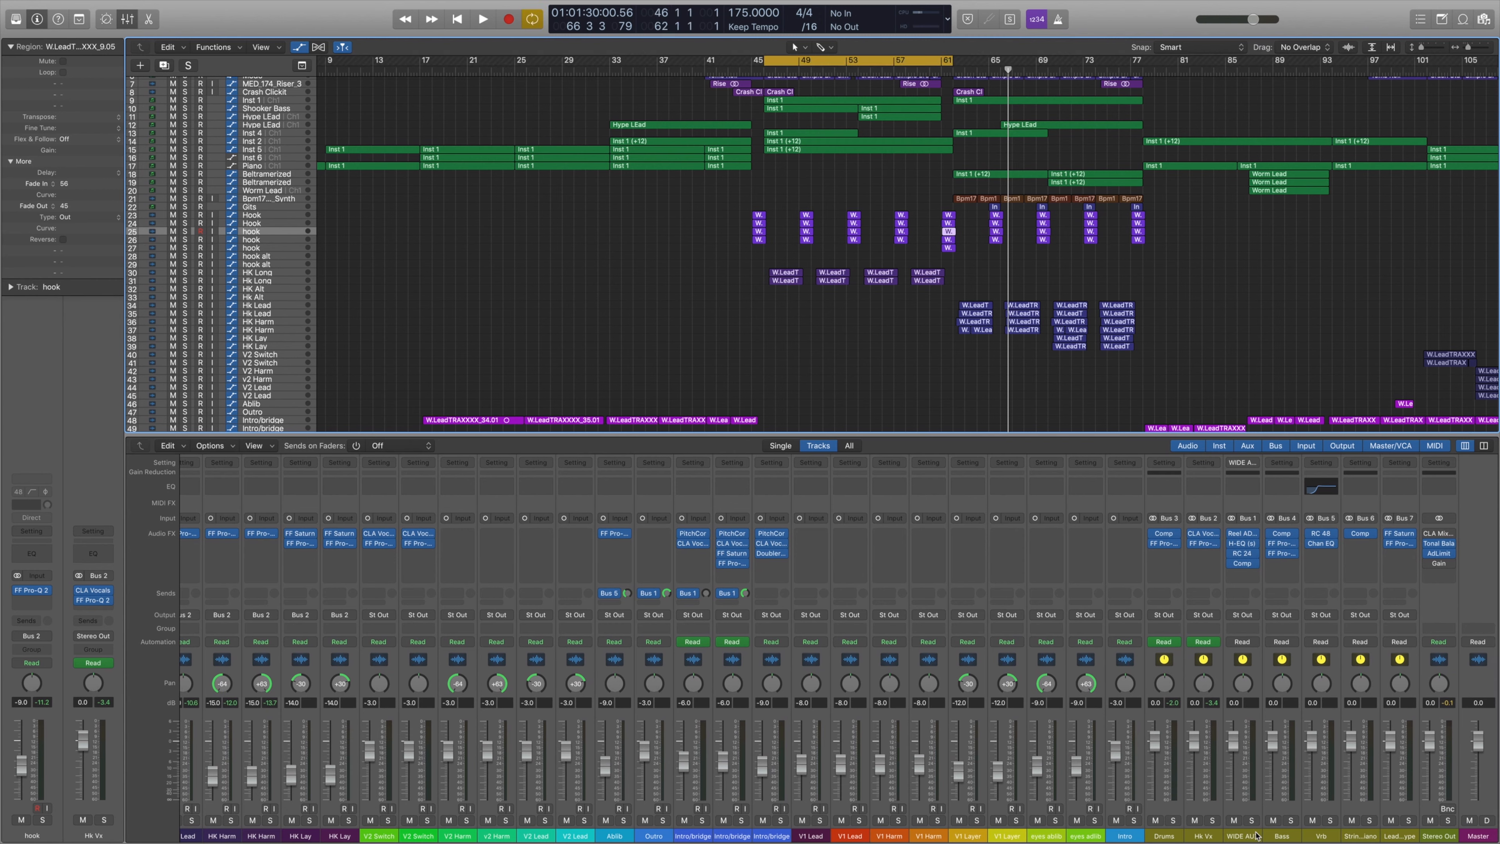
left_click(1195, 821)
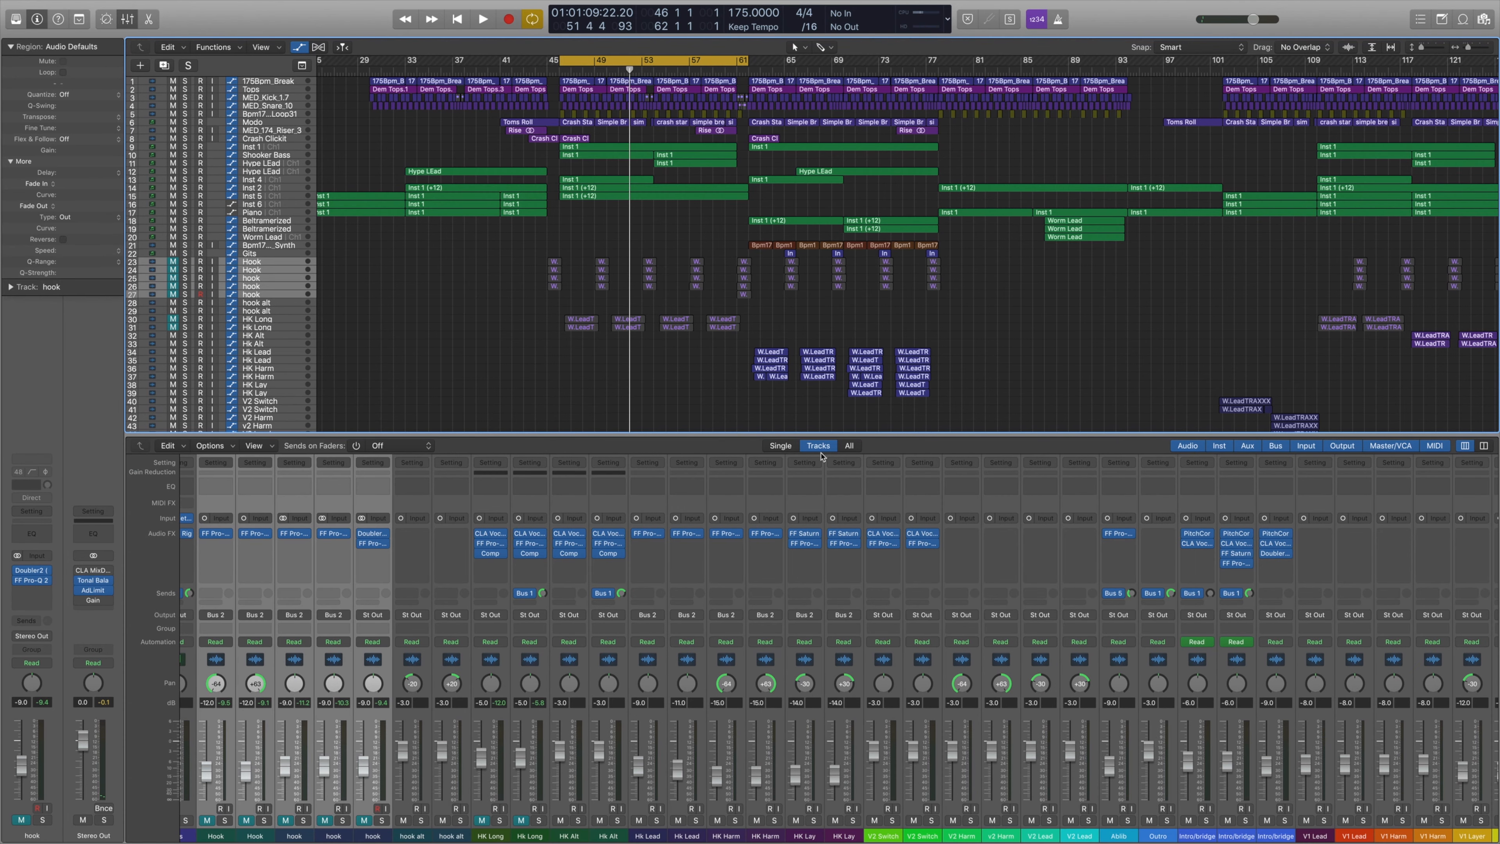
Play the bar 46–62 loop without the hook vocals, with the Stereo Out channel in view.
key("space")
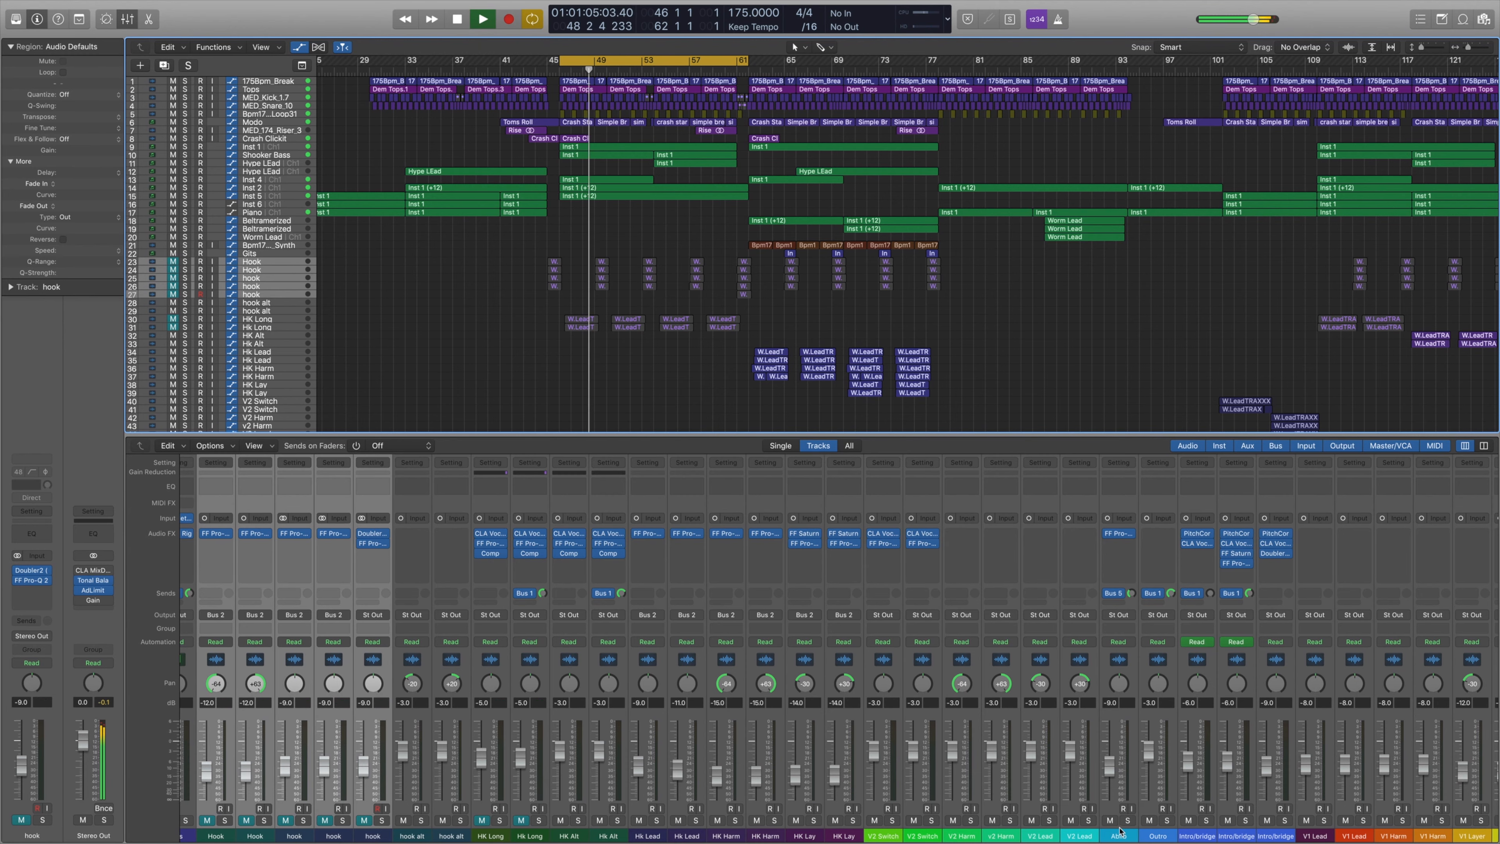
scroll(1120, 830, "right", 10)
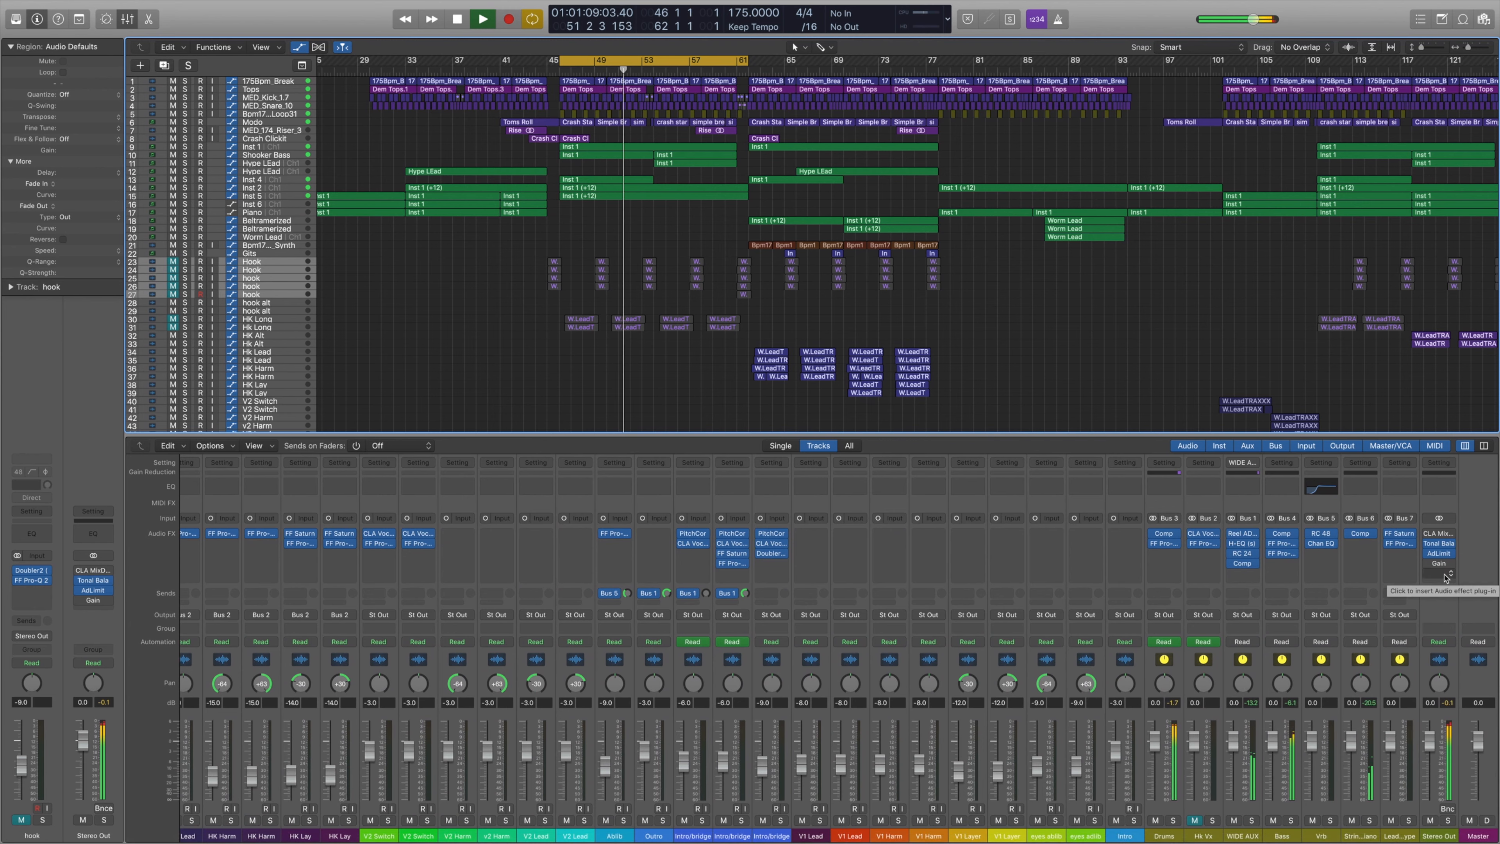
key("space")
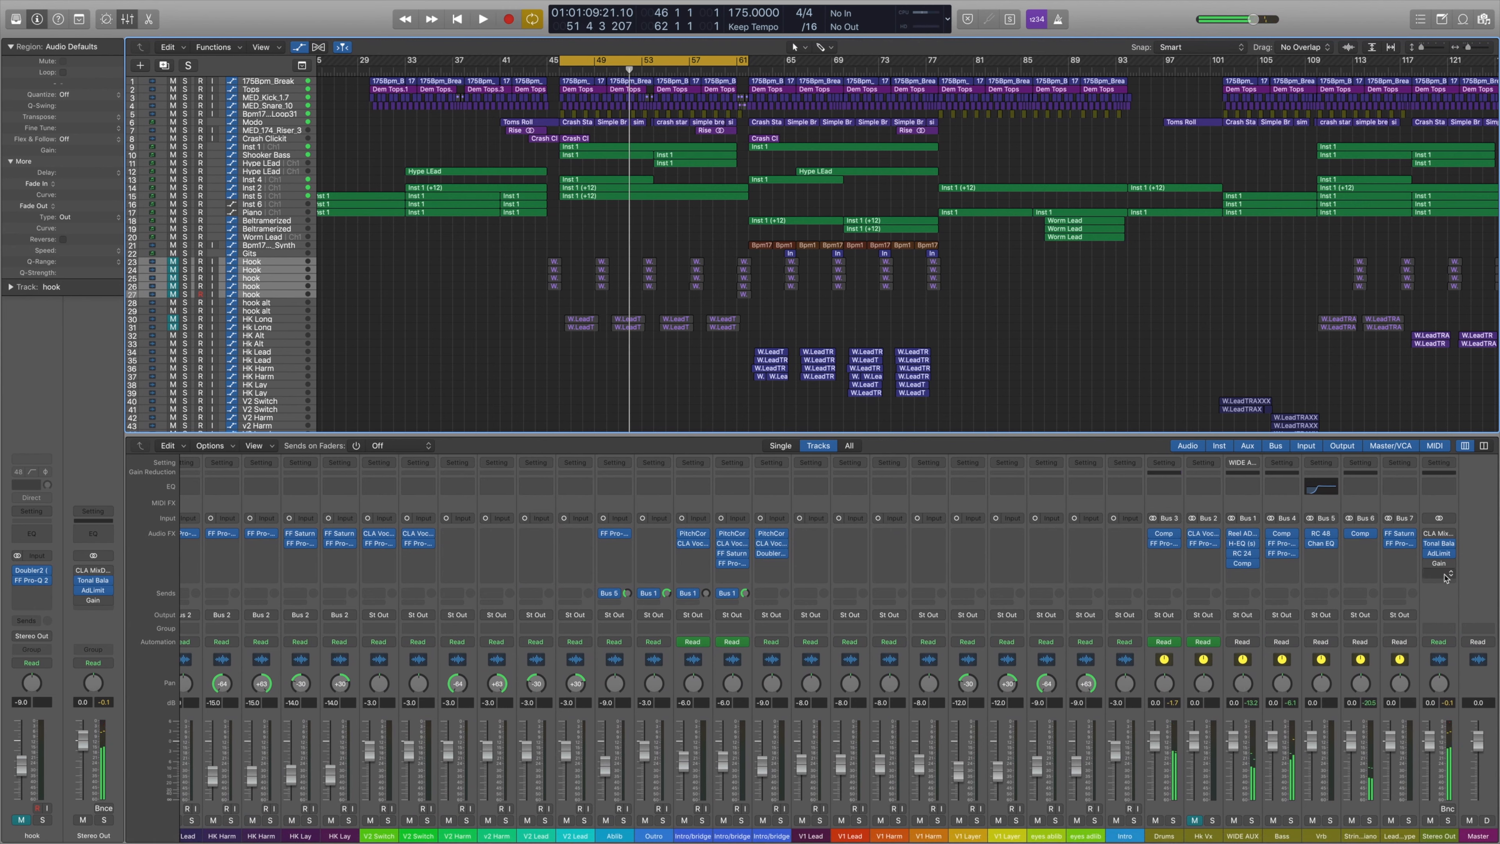
Insert the Waves S1 Imager (s) ahead of the other Stereo Out effects and raise its width to 3.00.
left_click(1453, 533)
mouse_move(1461, 789)
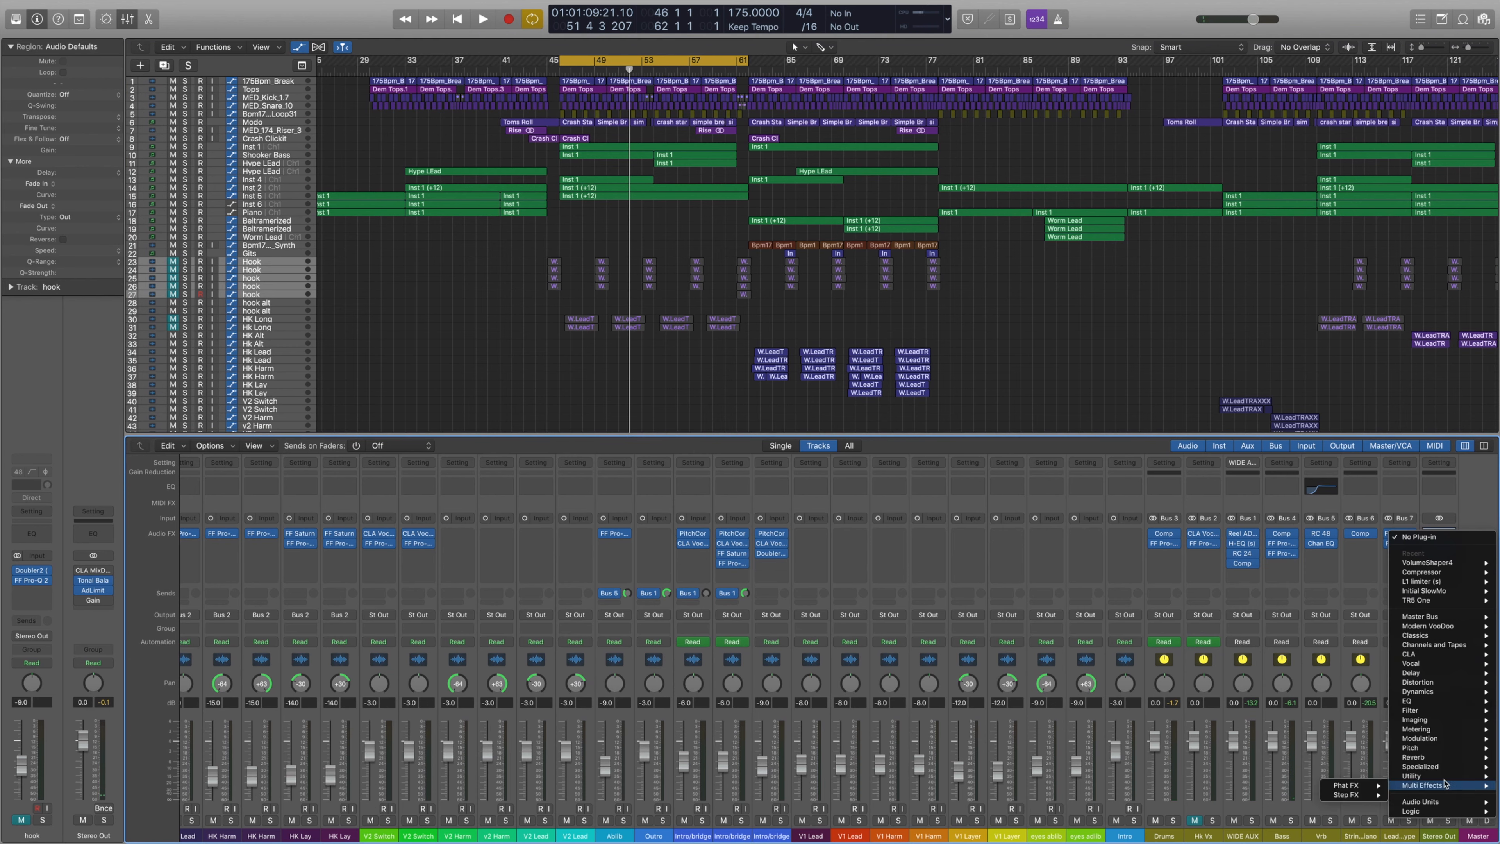
mouse_move(1365, 825)
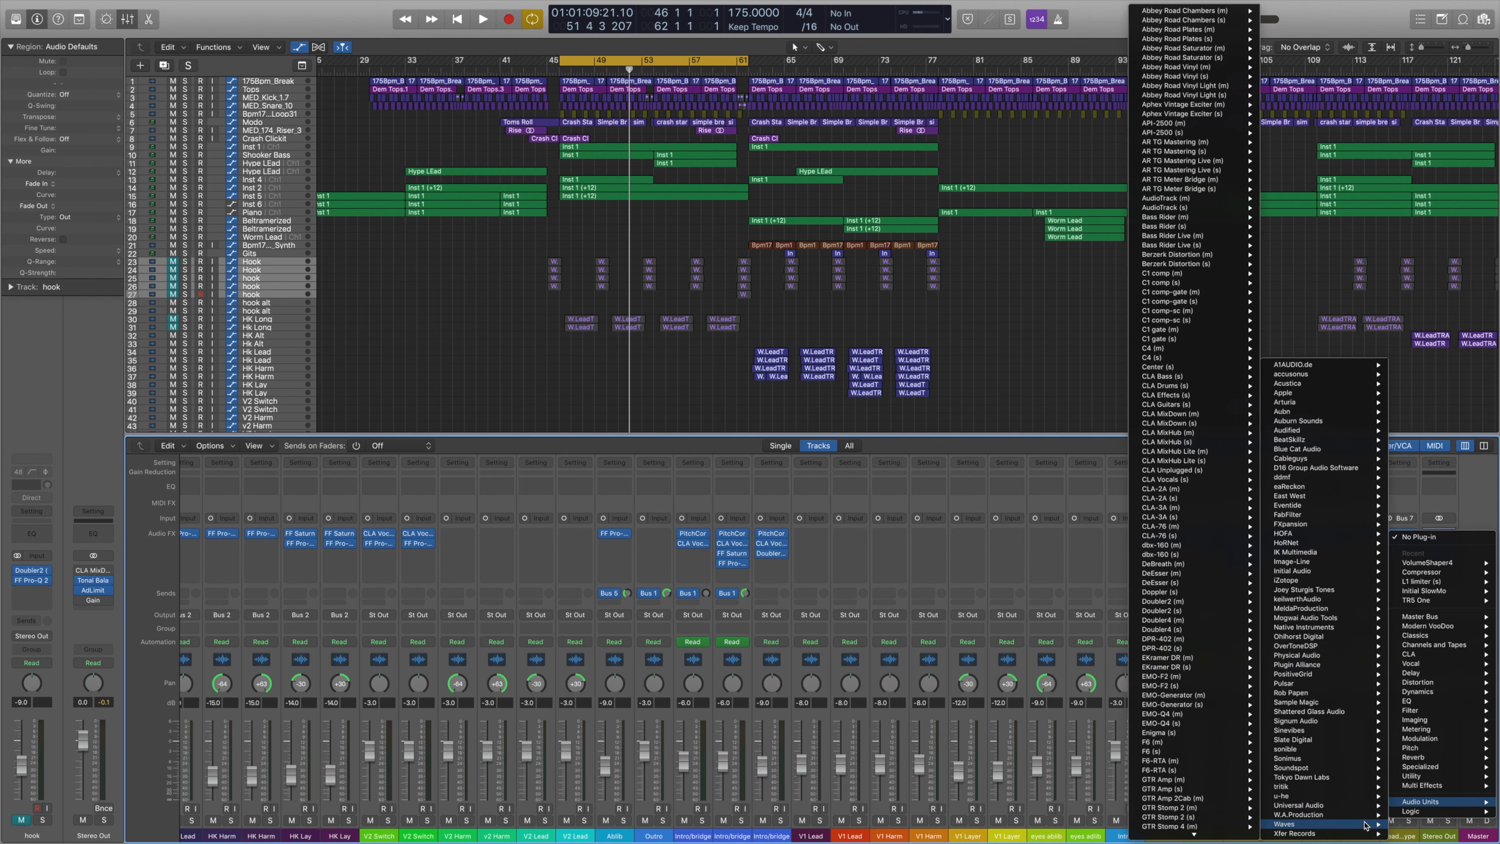
left_click(1244, 603)
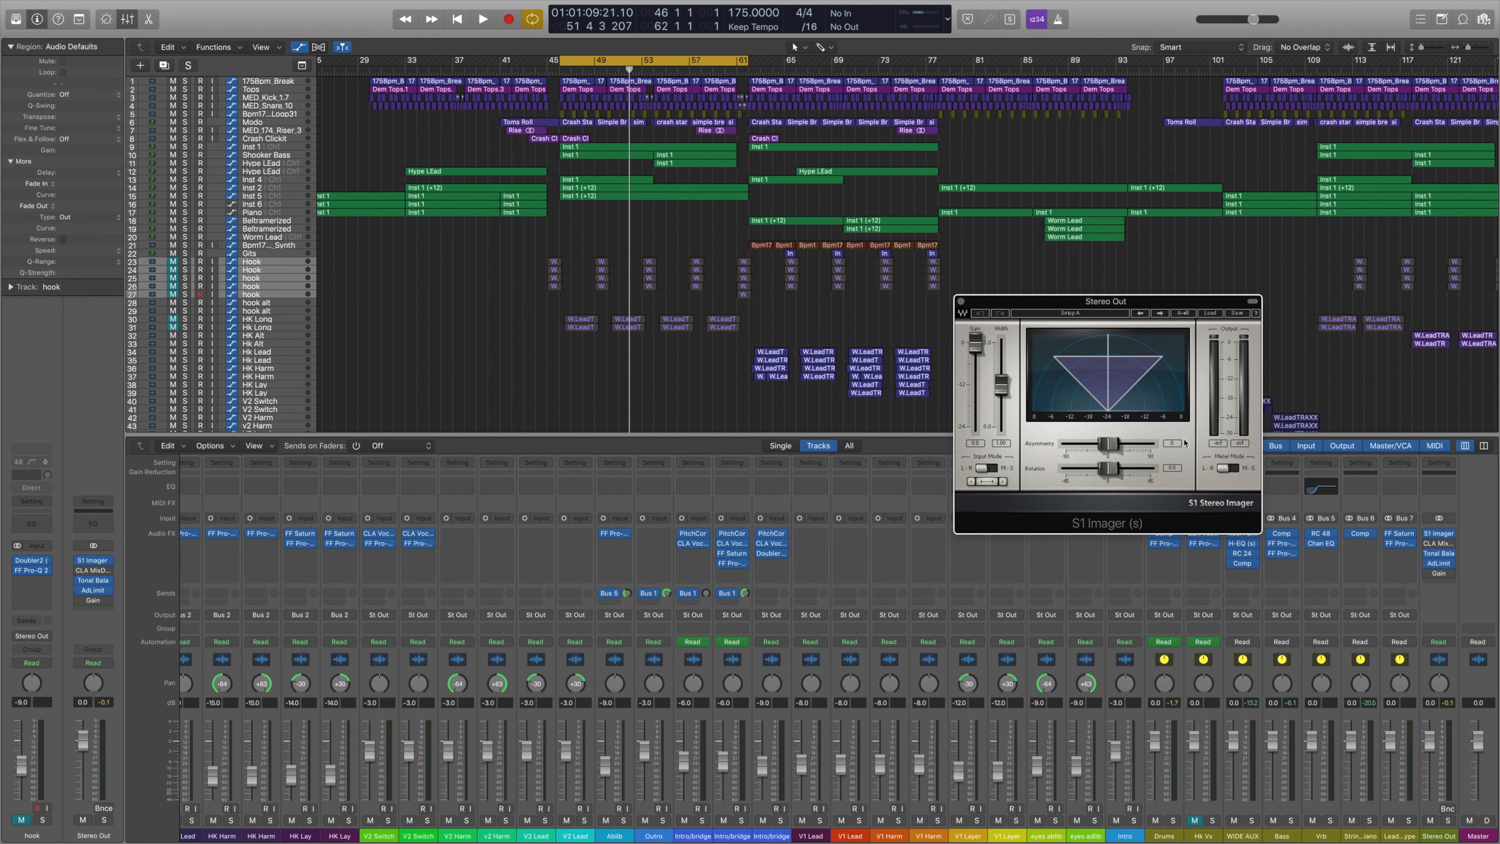
left_click_drag(1002, 387, 1001, 341)
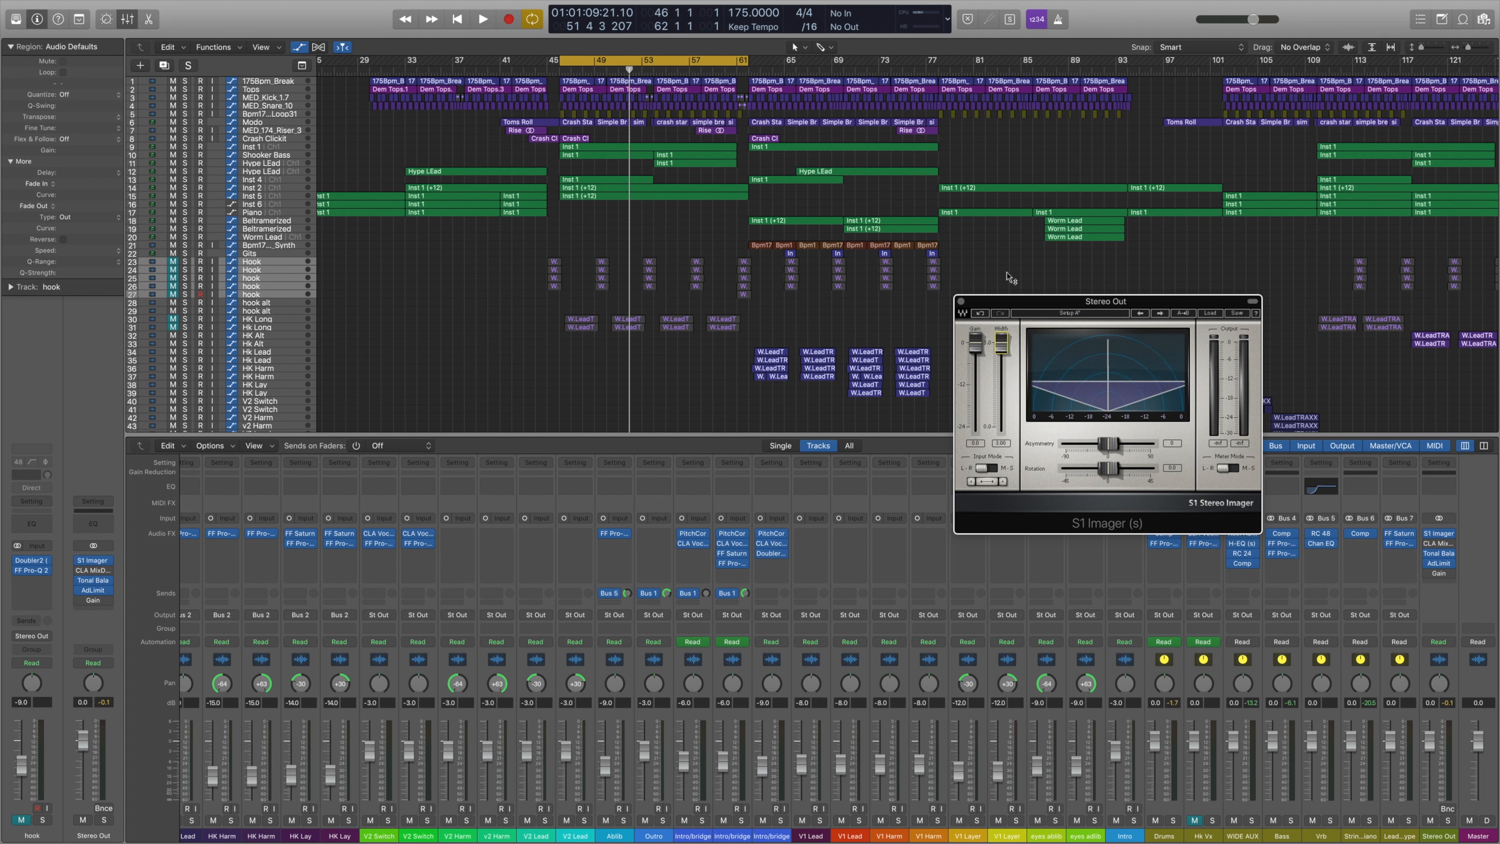
Play the loop through the S1 Imager at its extreme width setting.
key("space")
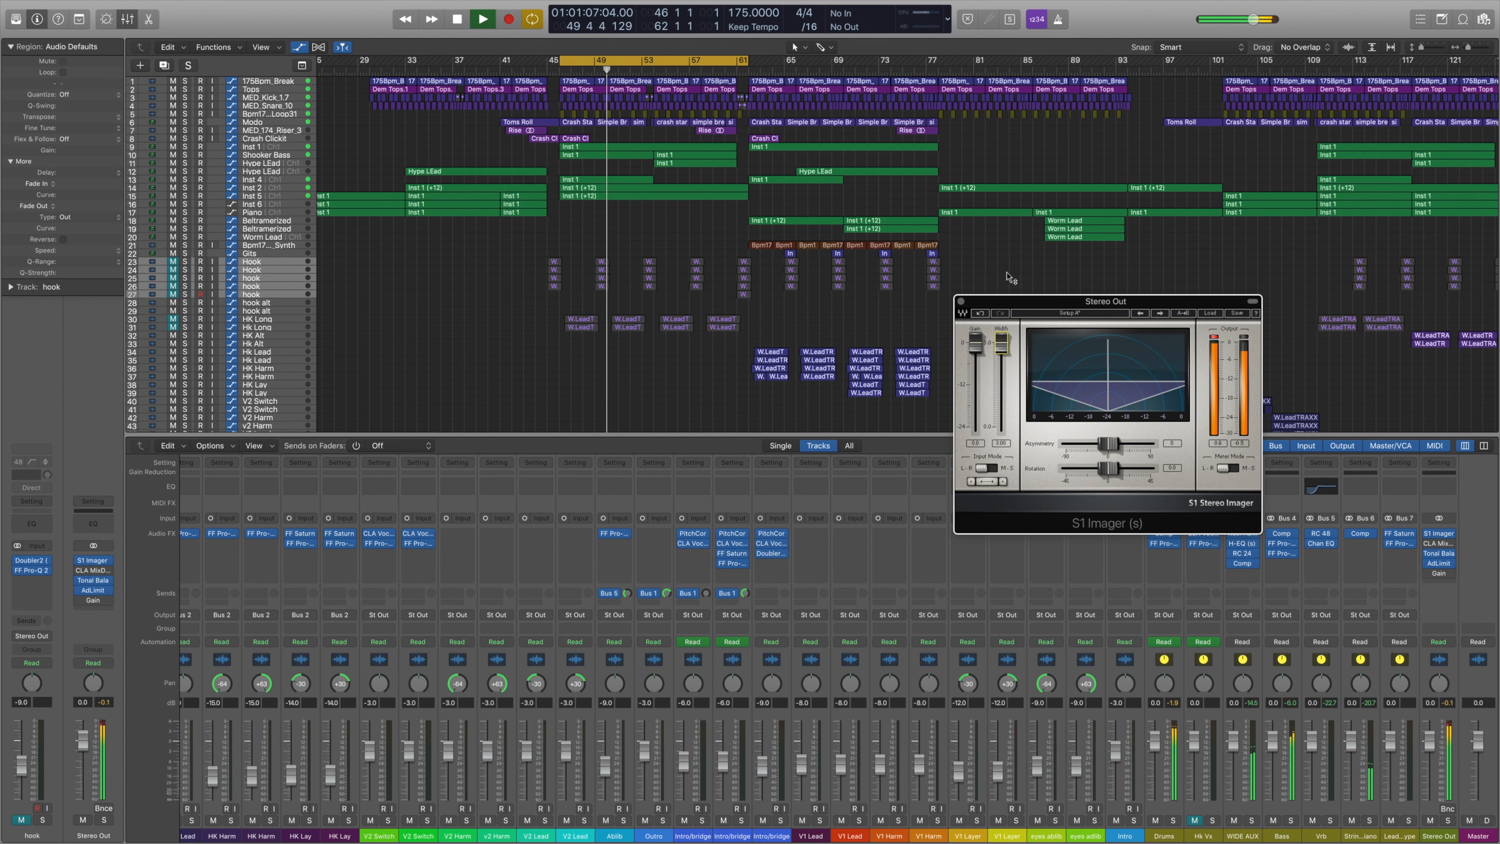
key("space")
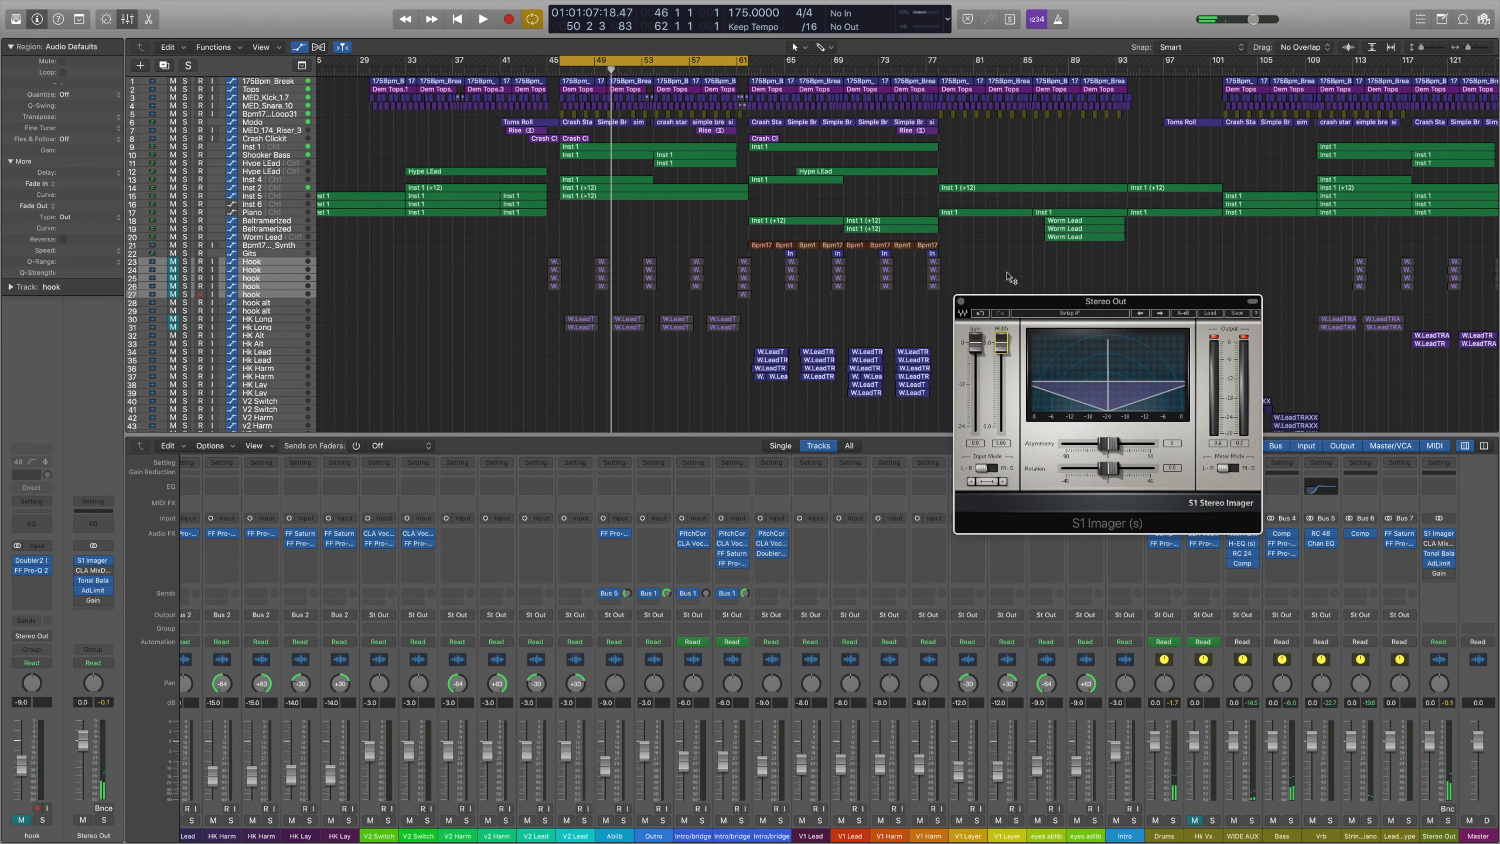
scroll(1008, 274, "down", 3)
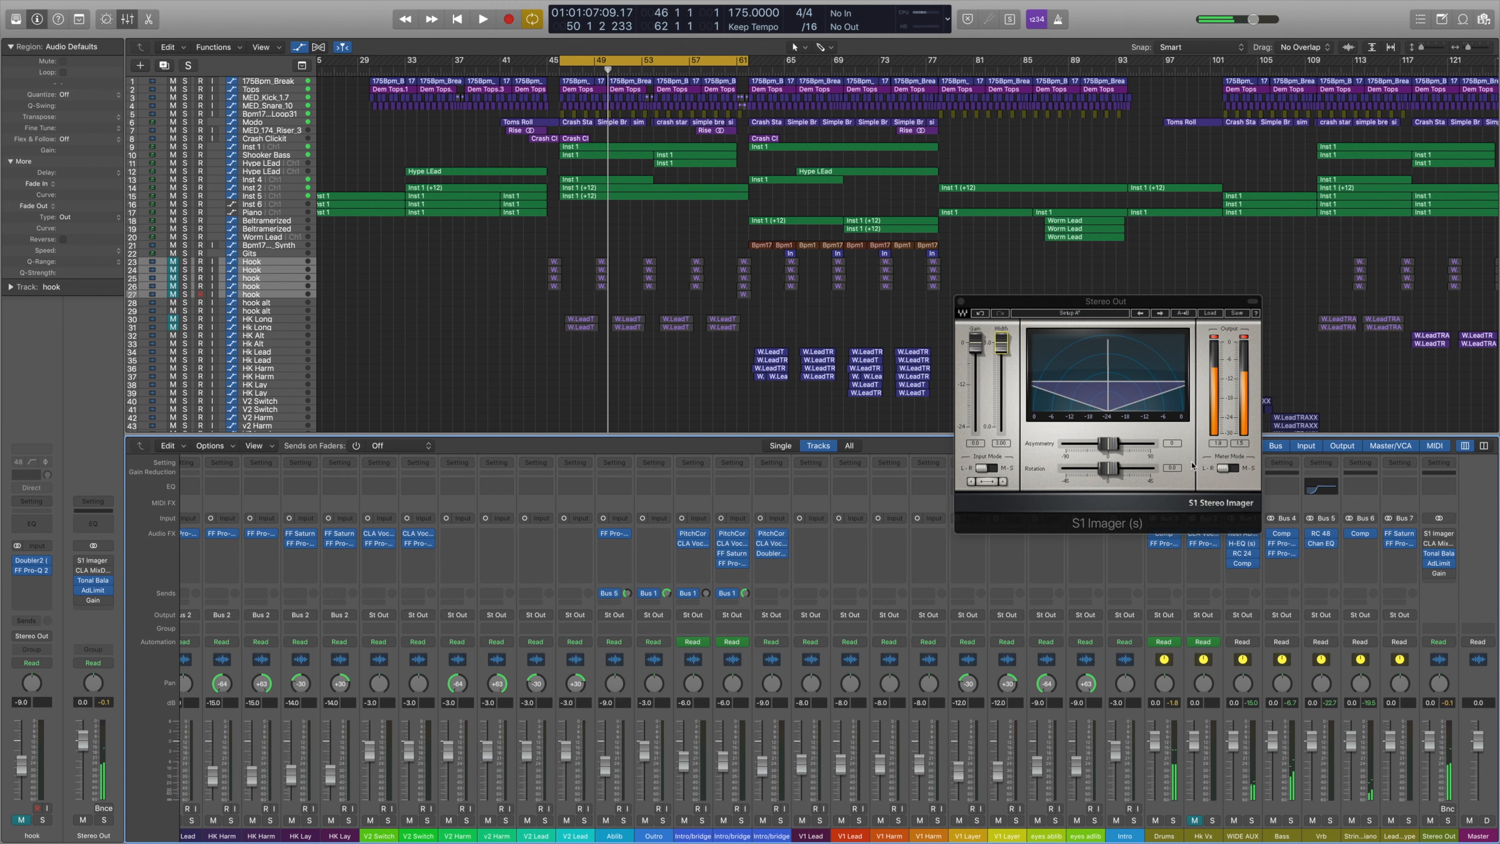
Open the Gain plug-in on Stereo Out and switch it on with Mono enabled.
mouse_move(1440, 578)
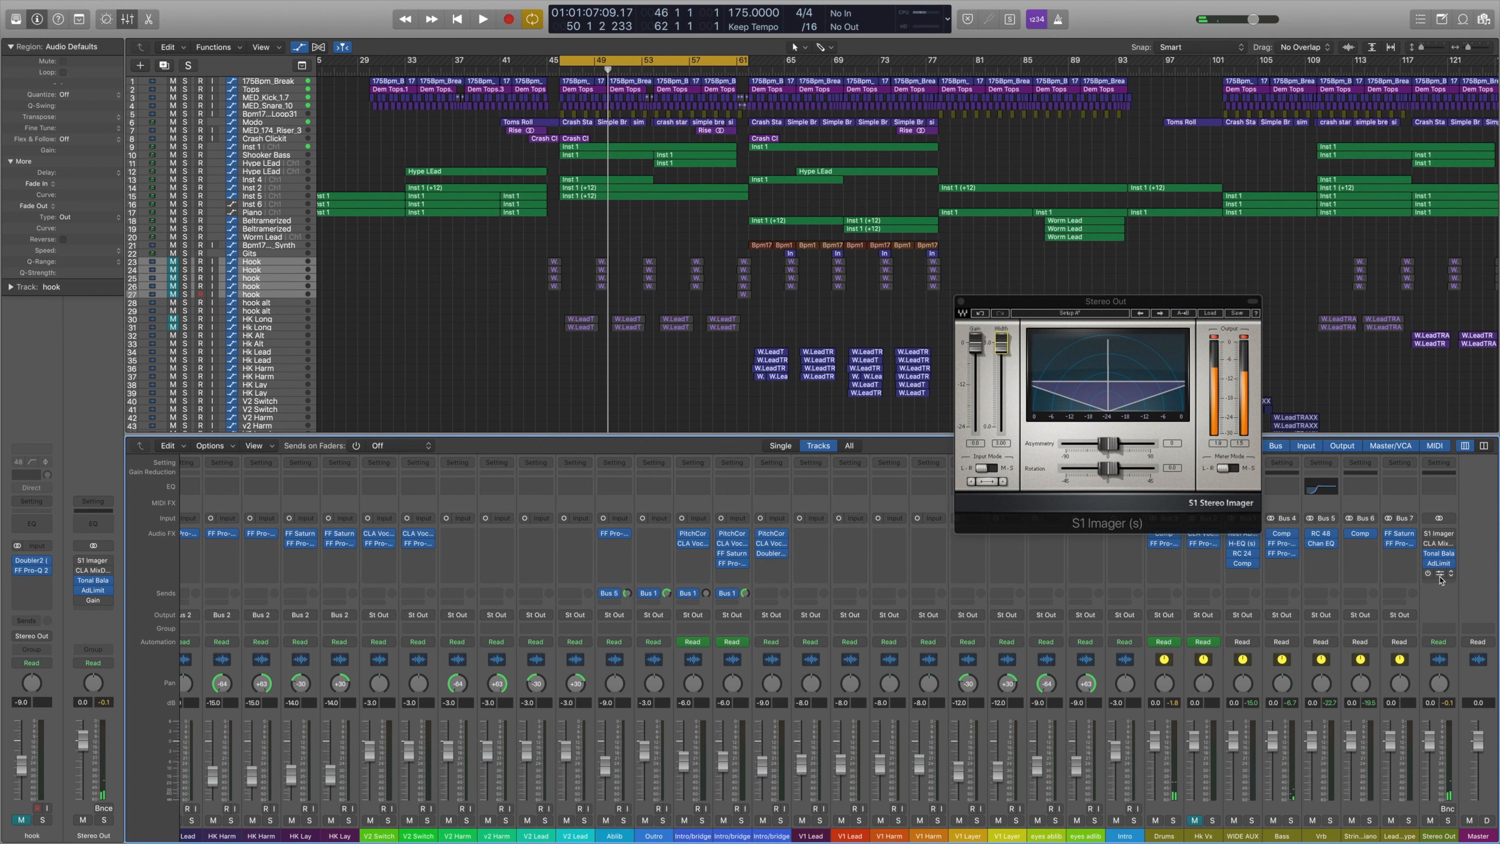
left_click(1442, 576)
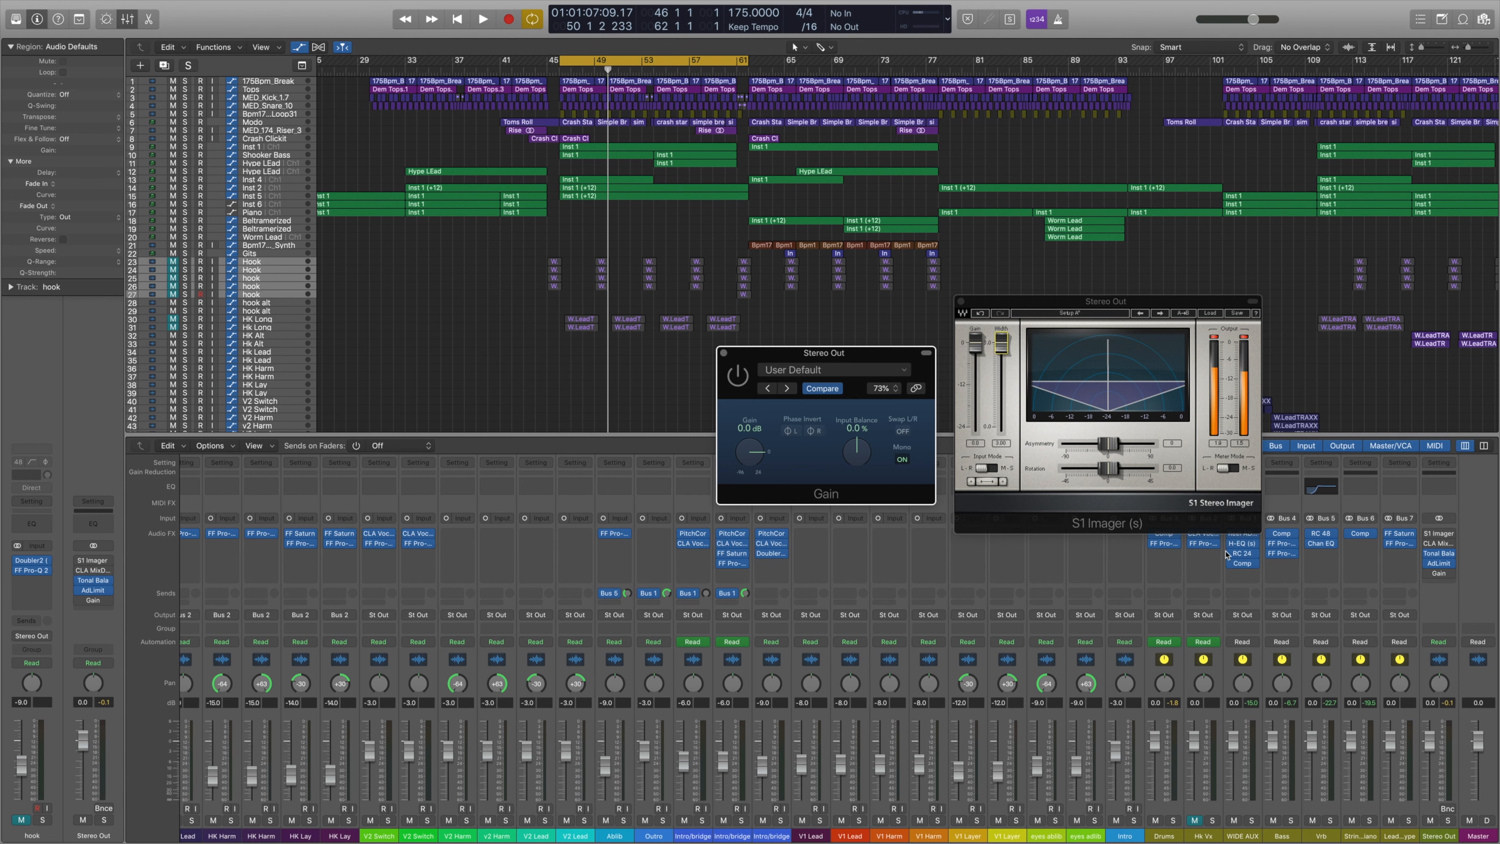
left_click(738, 375)
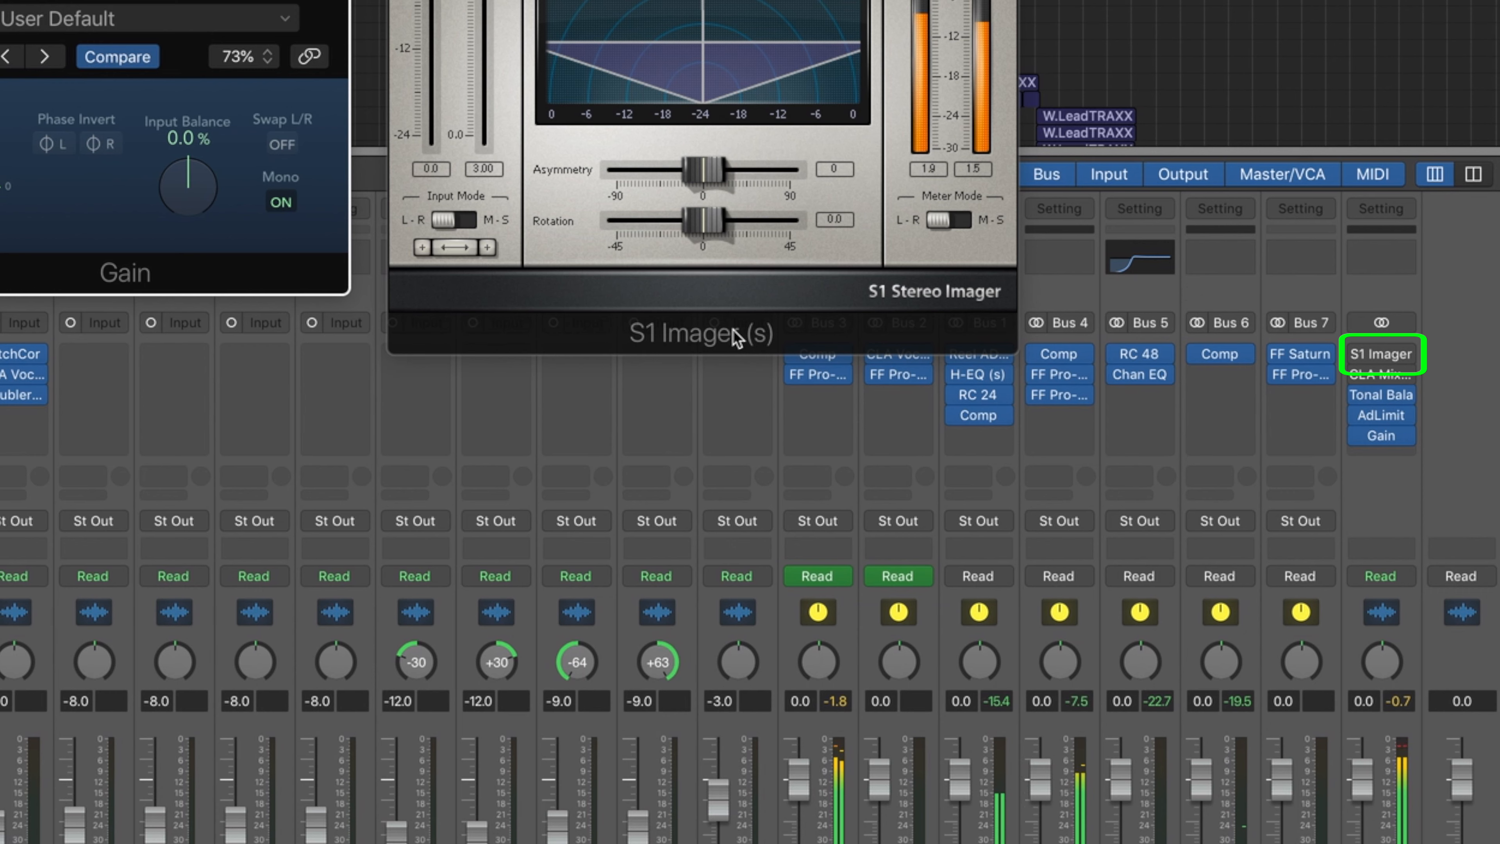
Compare the mono loop with the Stereo Out S1 Imager active and bypassed.
mouse_move(1358, 374)
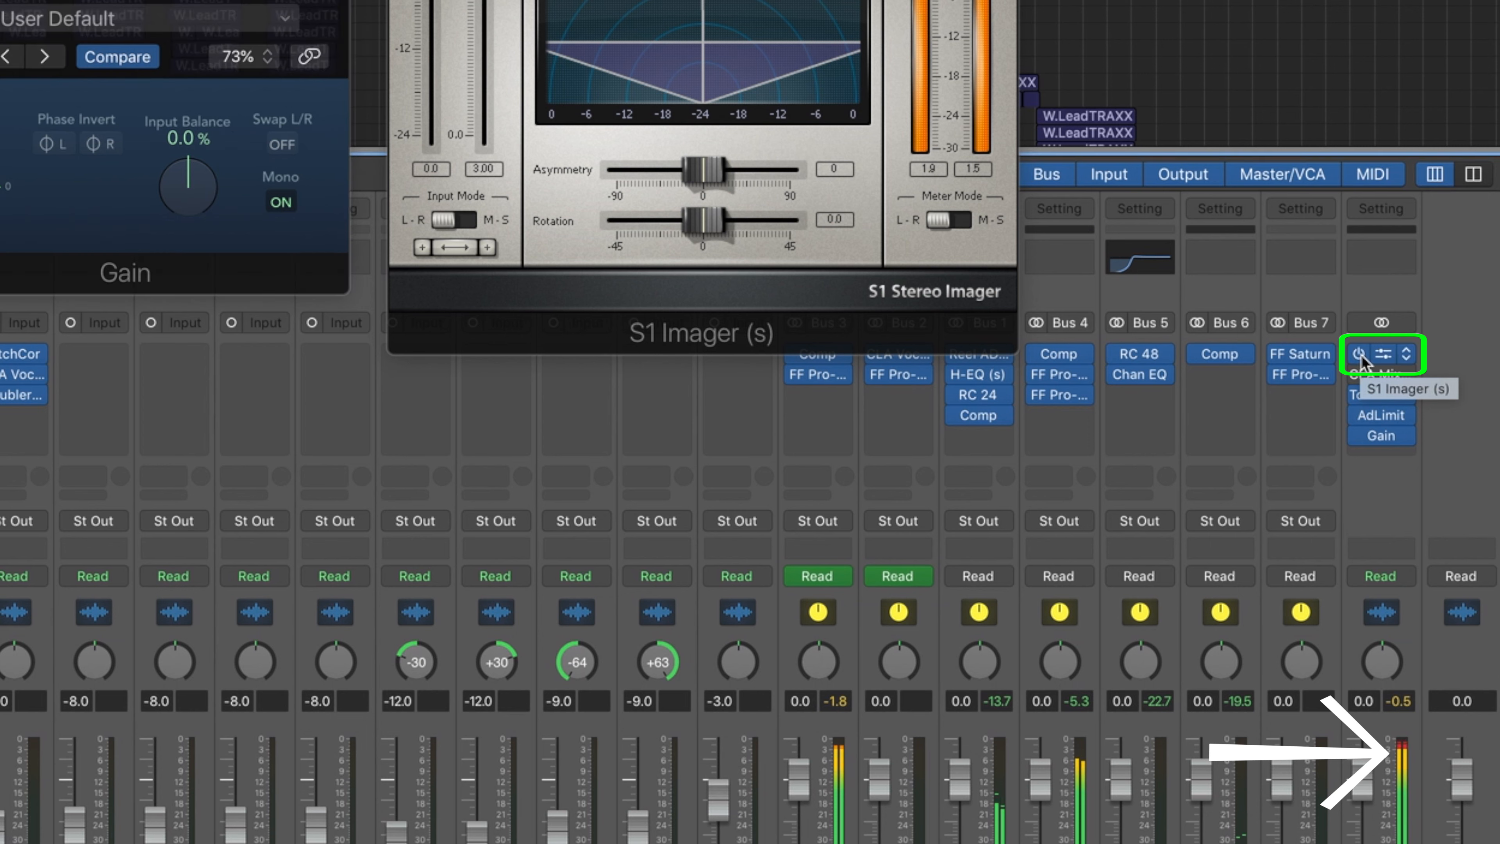
scroll(1362, 356, "left", 1)
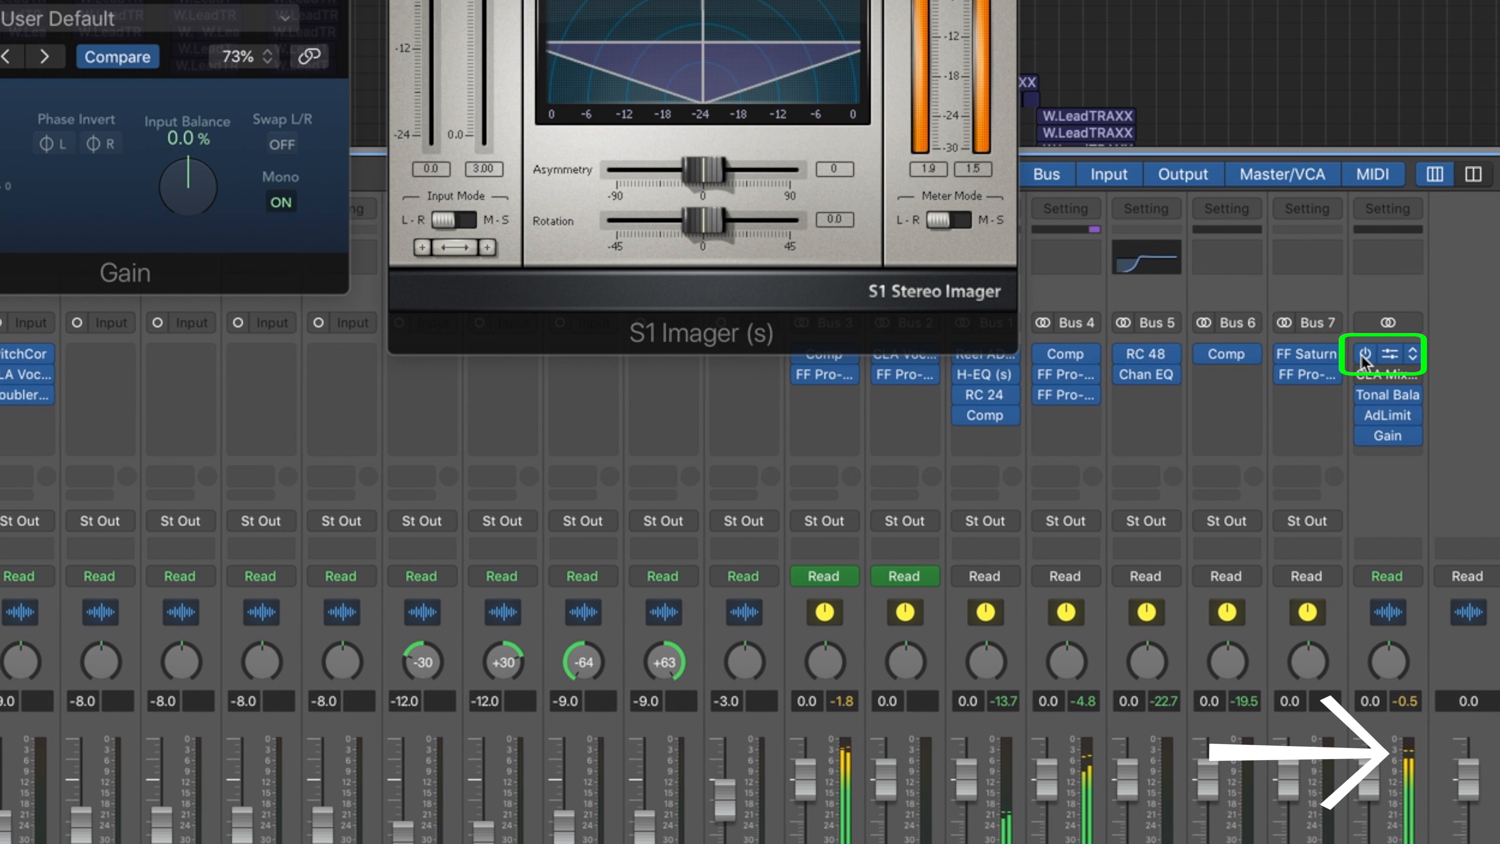
left_click(1361, 356)
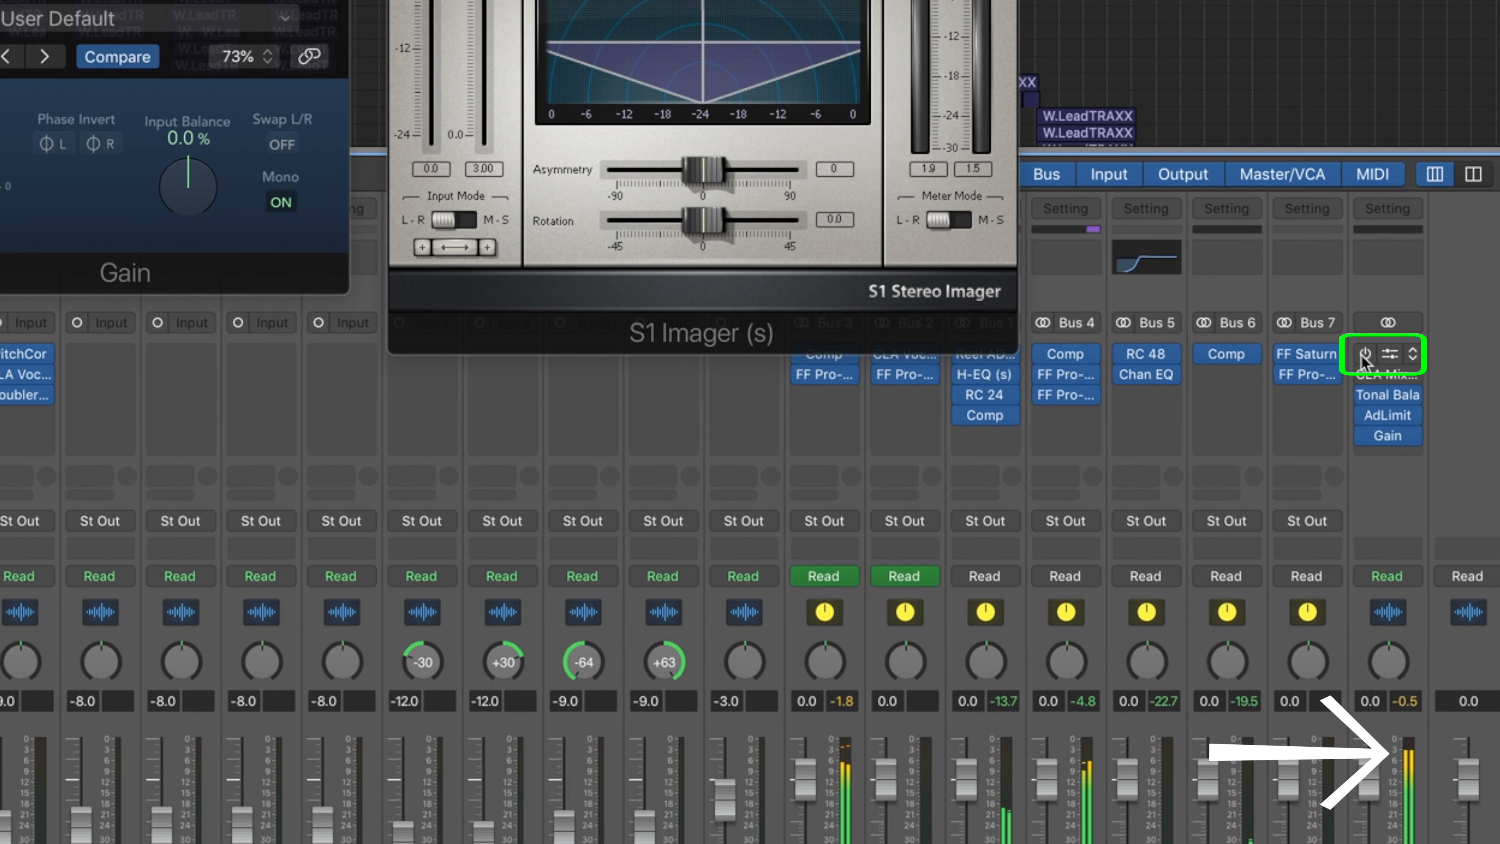
left_click(1365, 356)
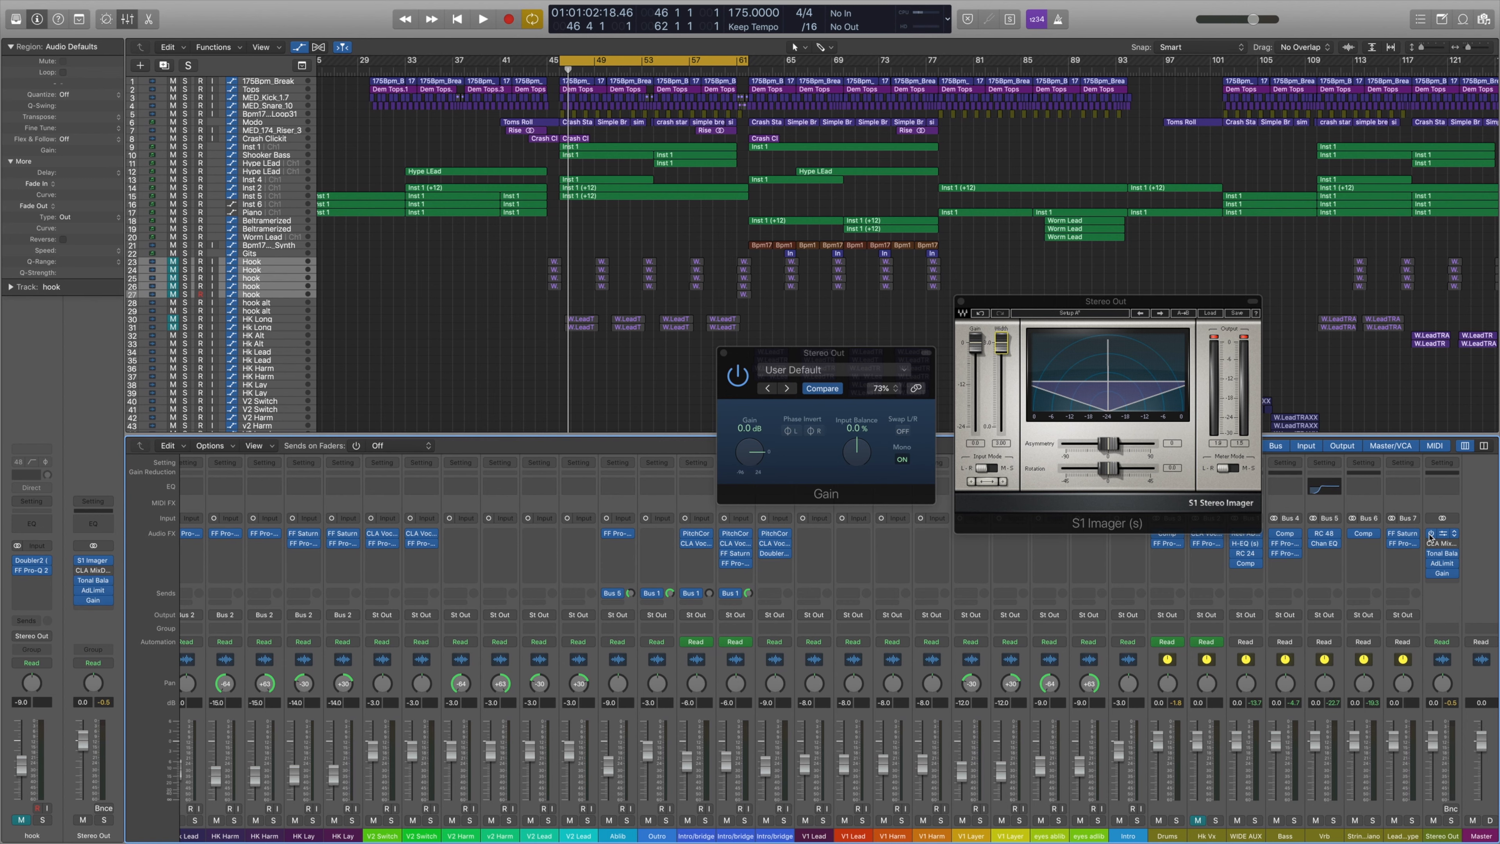
Reduce the S1 Imager width to a moderate amount and play the loop with the Gain plug-in's Mono off.
left_click_drag(1002, 343, 1003, 374)
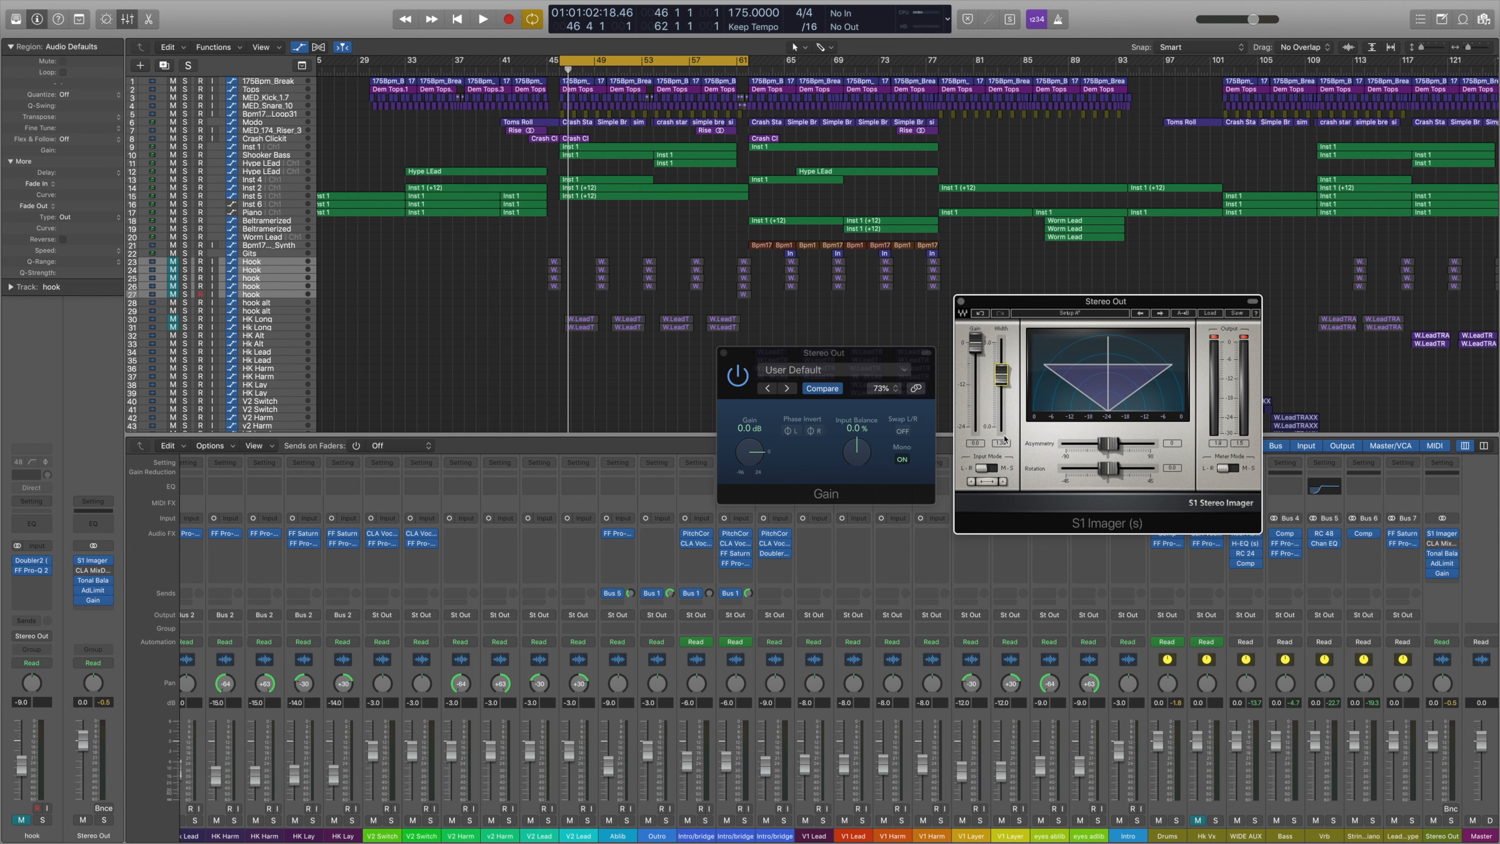
key("space")
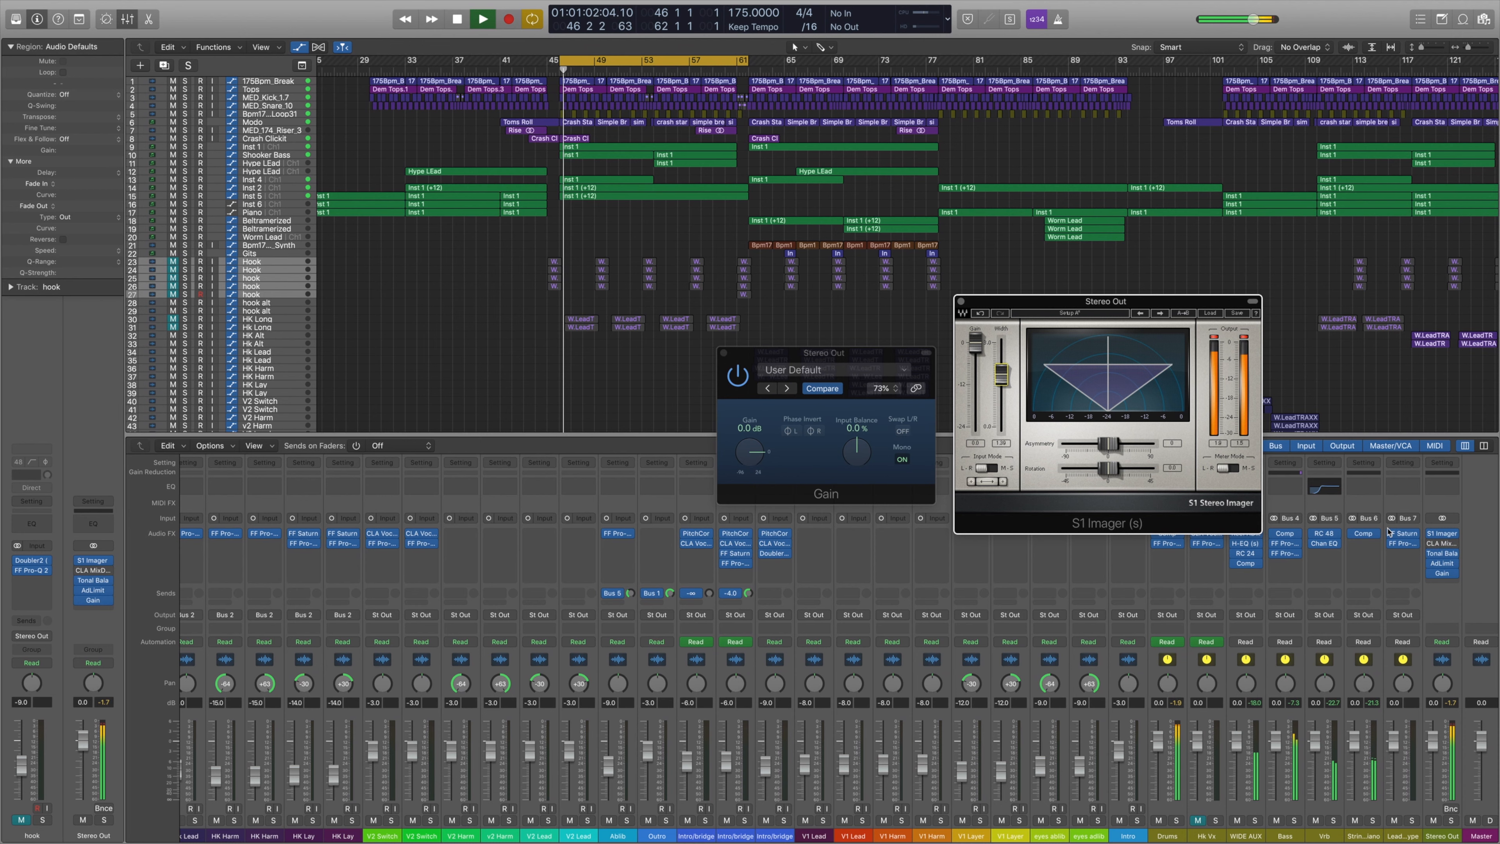
left_click(903, 460)
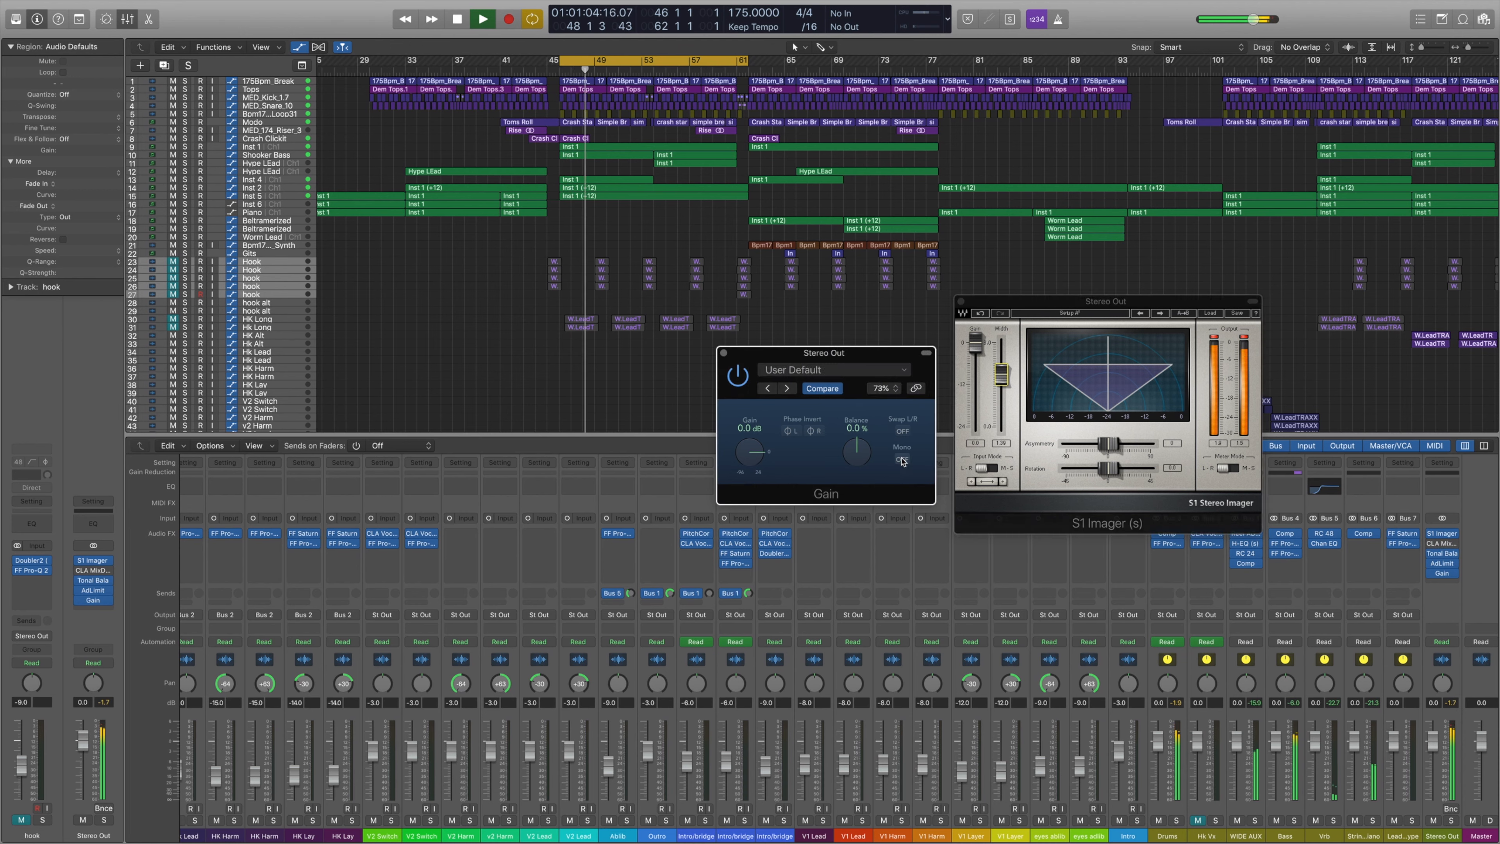
left_click(994, 383)
left_click_drag(994, 383, 995, 387)
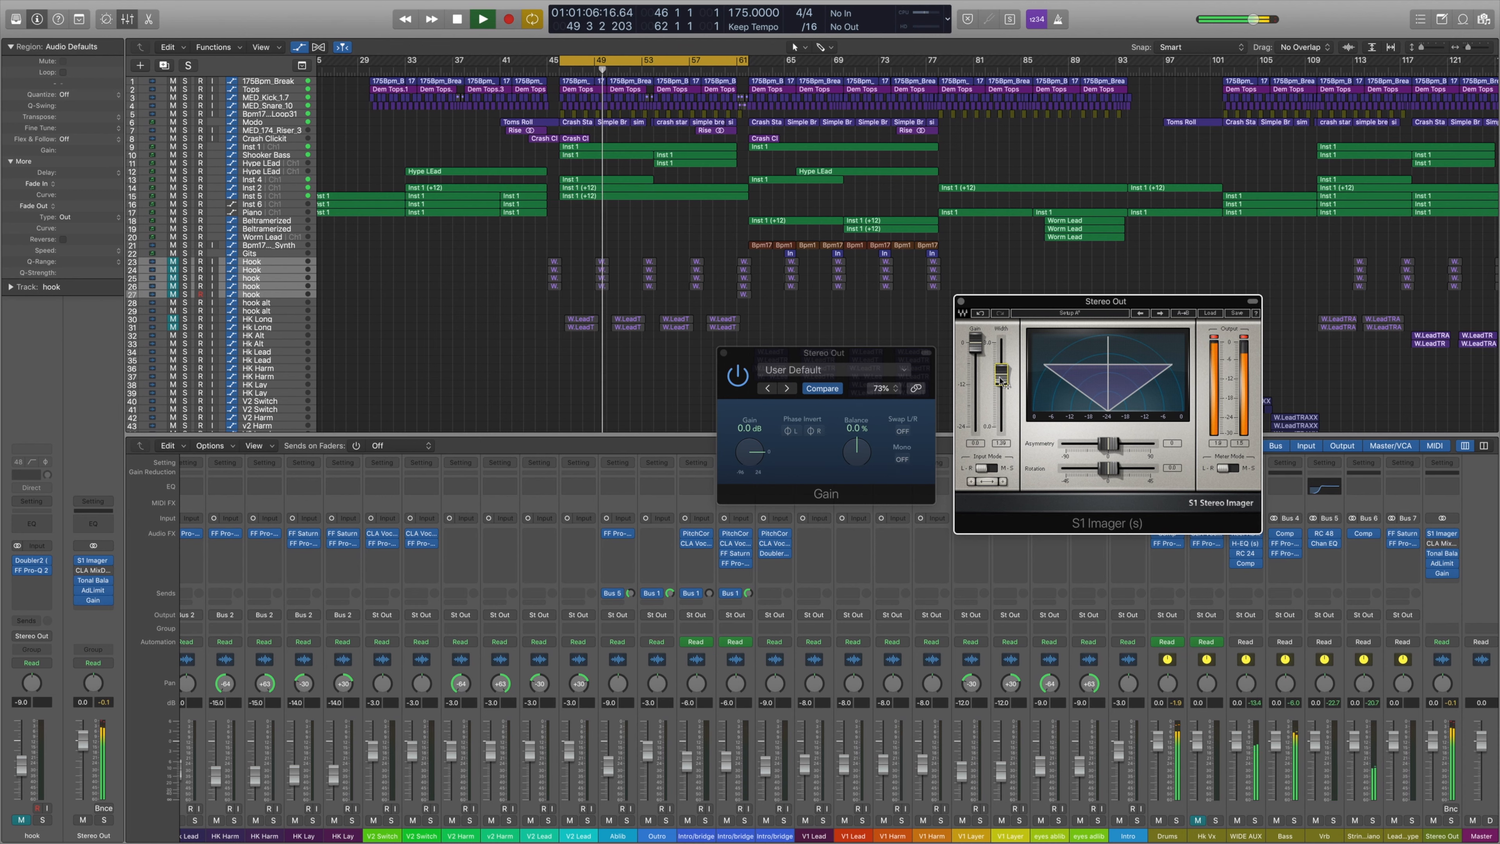
Turn Mono back on in the Gain plug-in and toggle the S1 Imager bypass to compare the moderate widening.
left_click(903, 460)
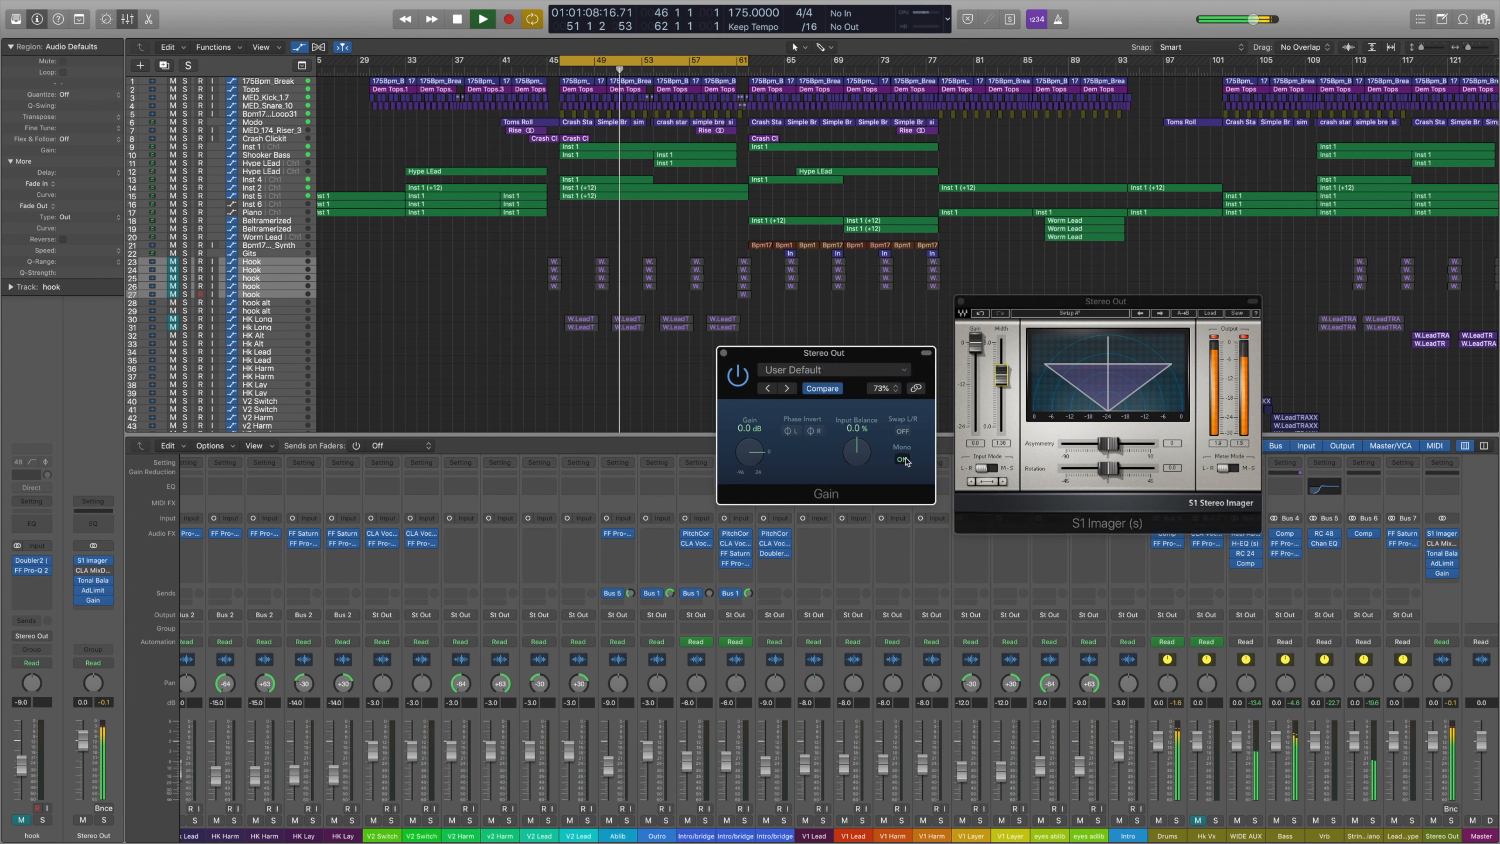
left_click(1432, 537)
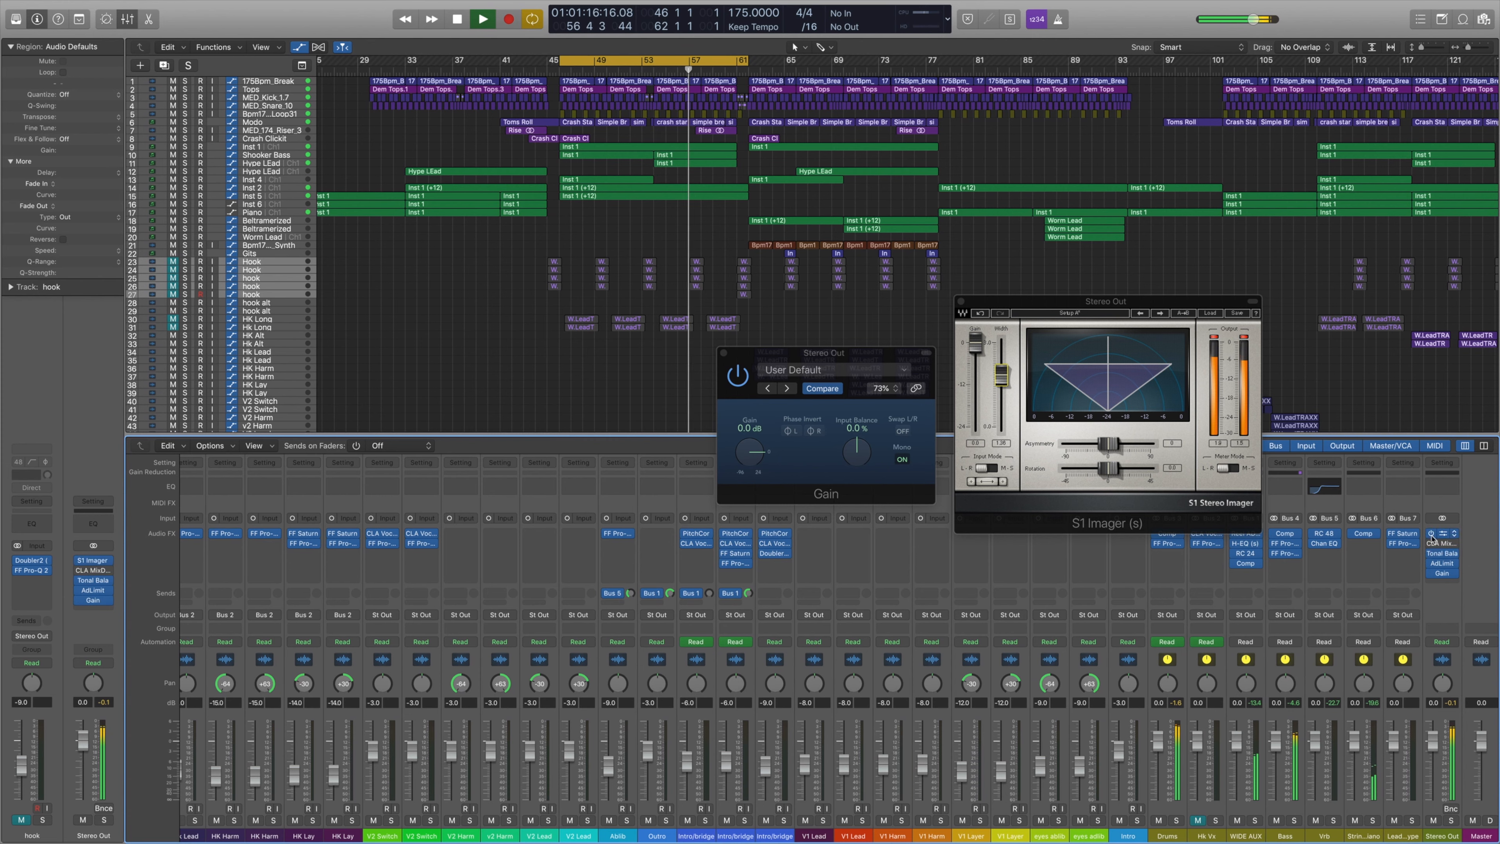
key("space")
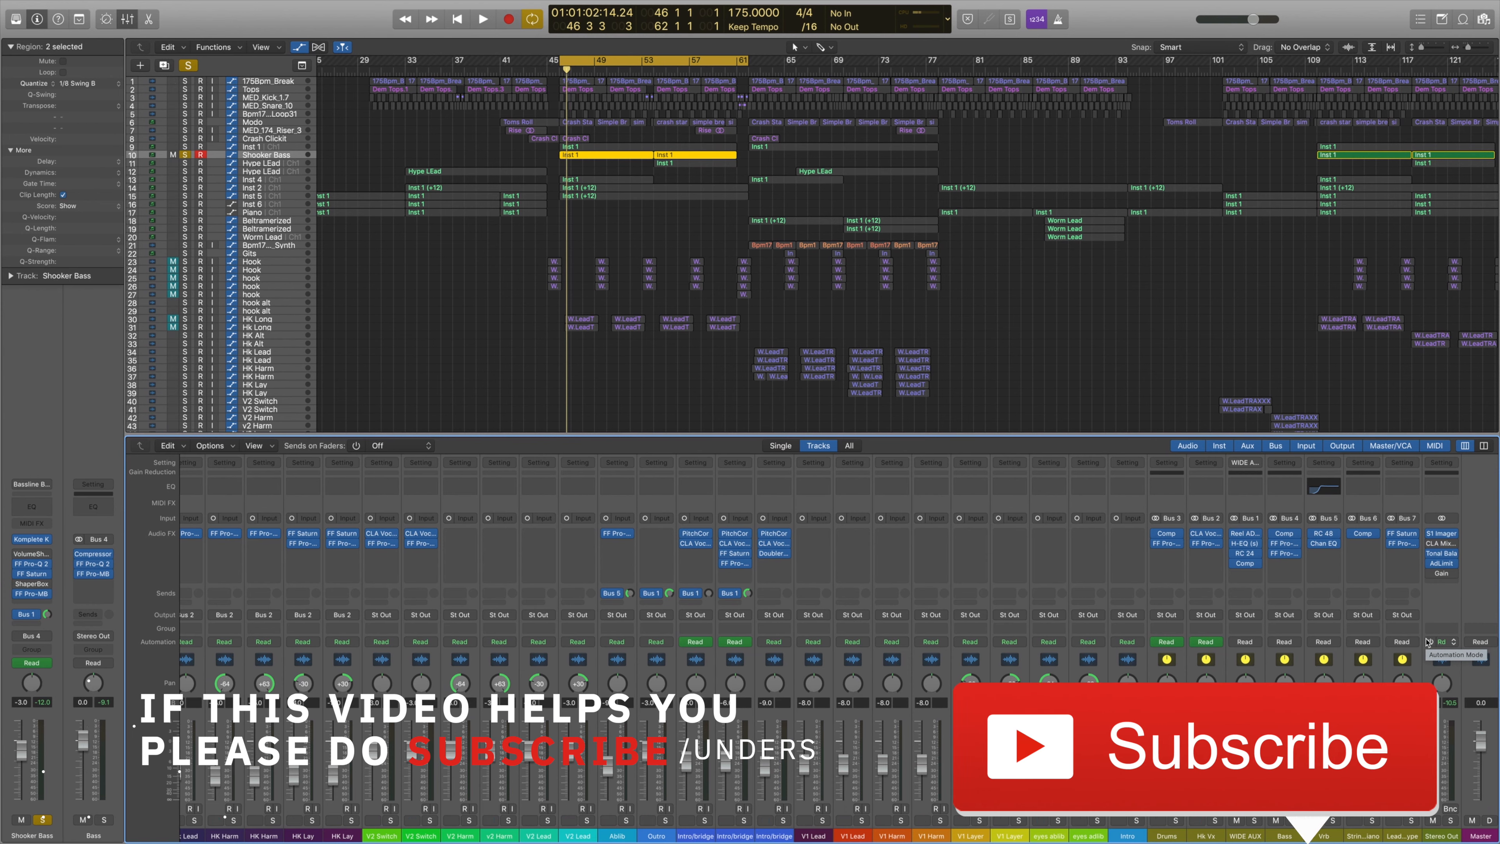
Mute the WIDE AUX bus and play the soloed Shooker Bass on its own.
left_click(1238, 820)
key("space")
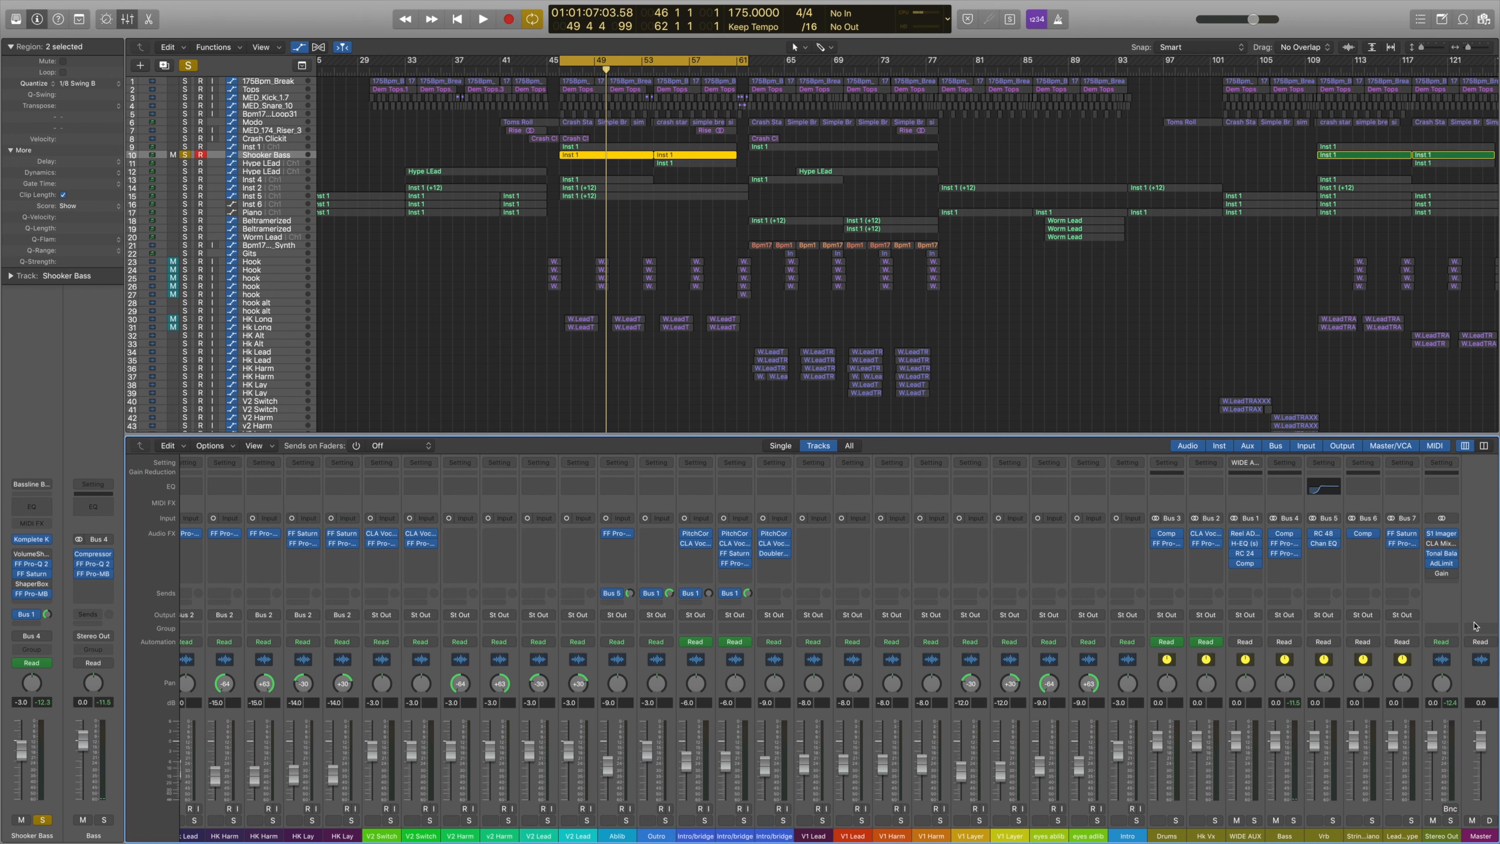
key("space")
Open the Gain plug-in on Stereo Out and play the soloed Shooker Bass with Mono on.
left_click(1449, 574)
left_click_drag(905, 466, 1129, 450)
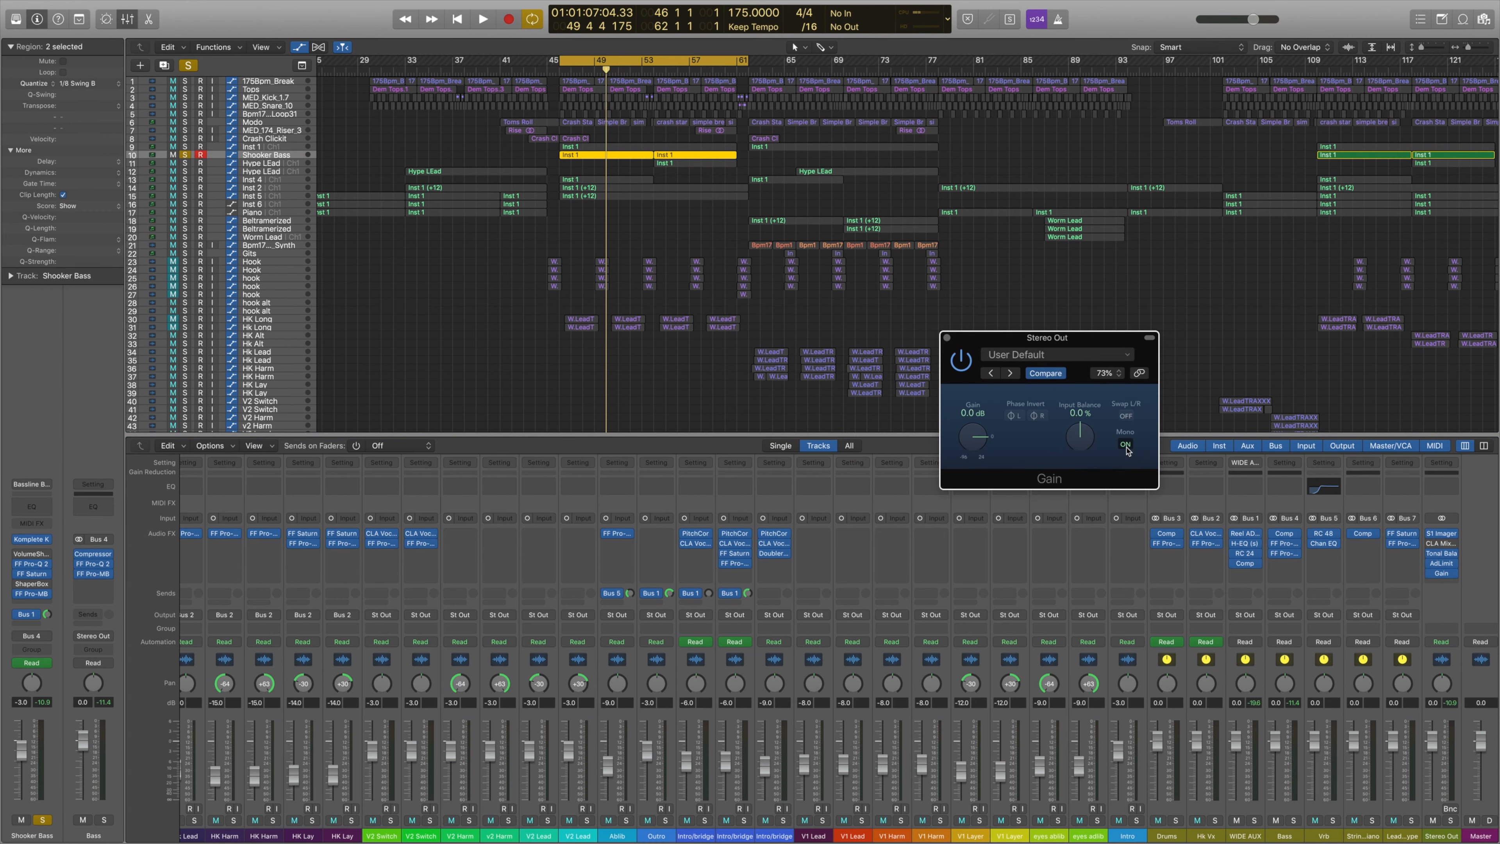
key("space")
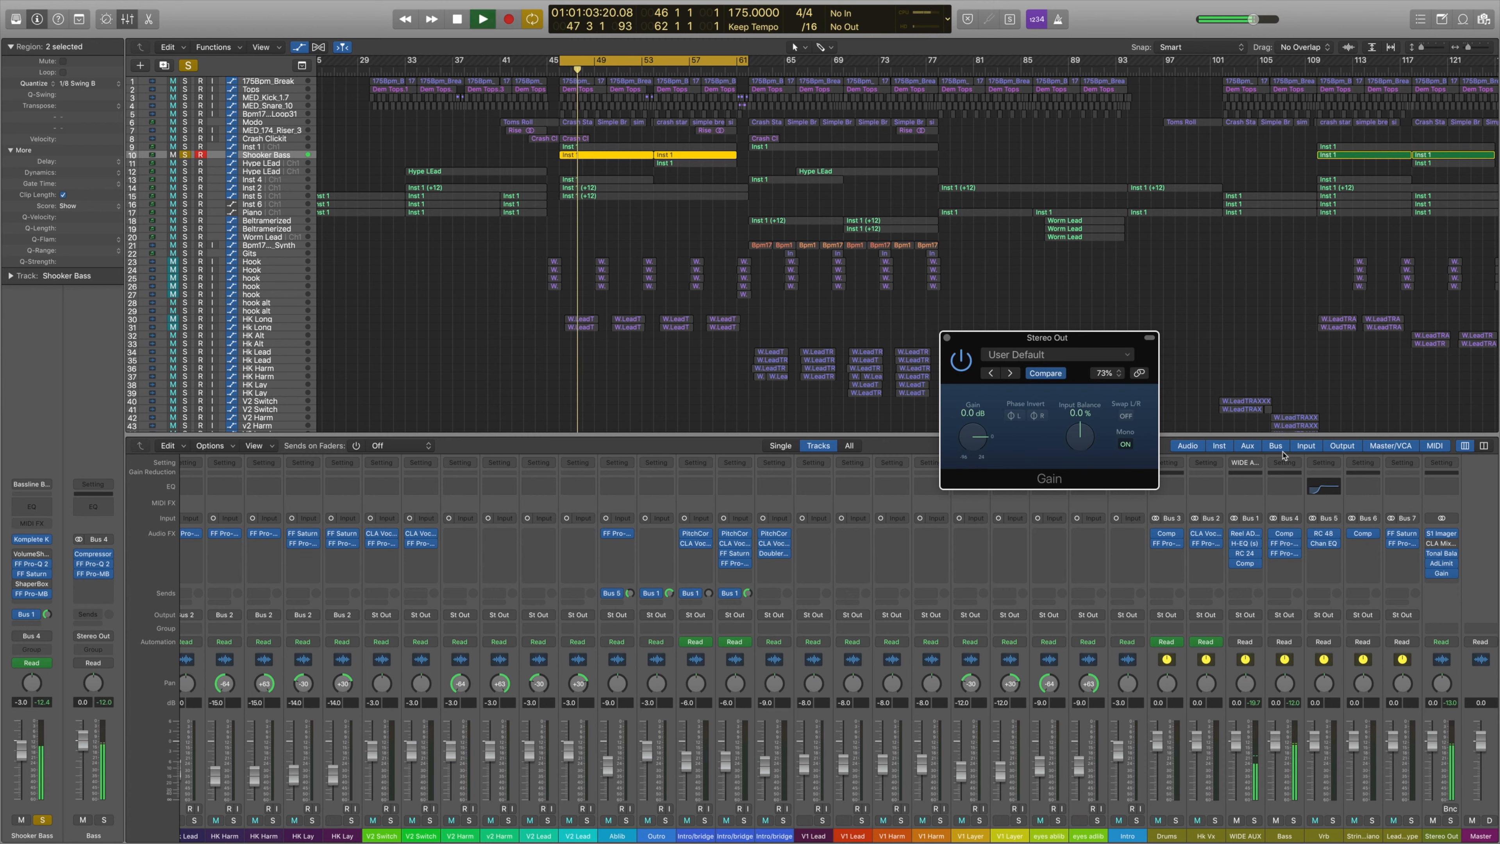
key("space")
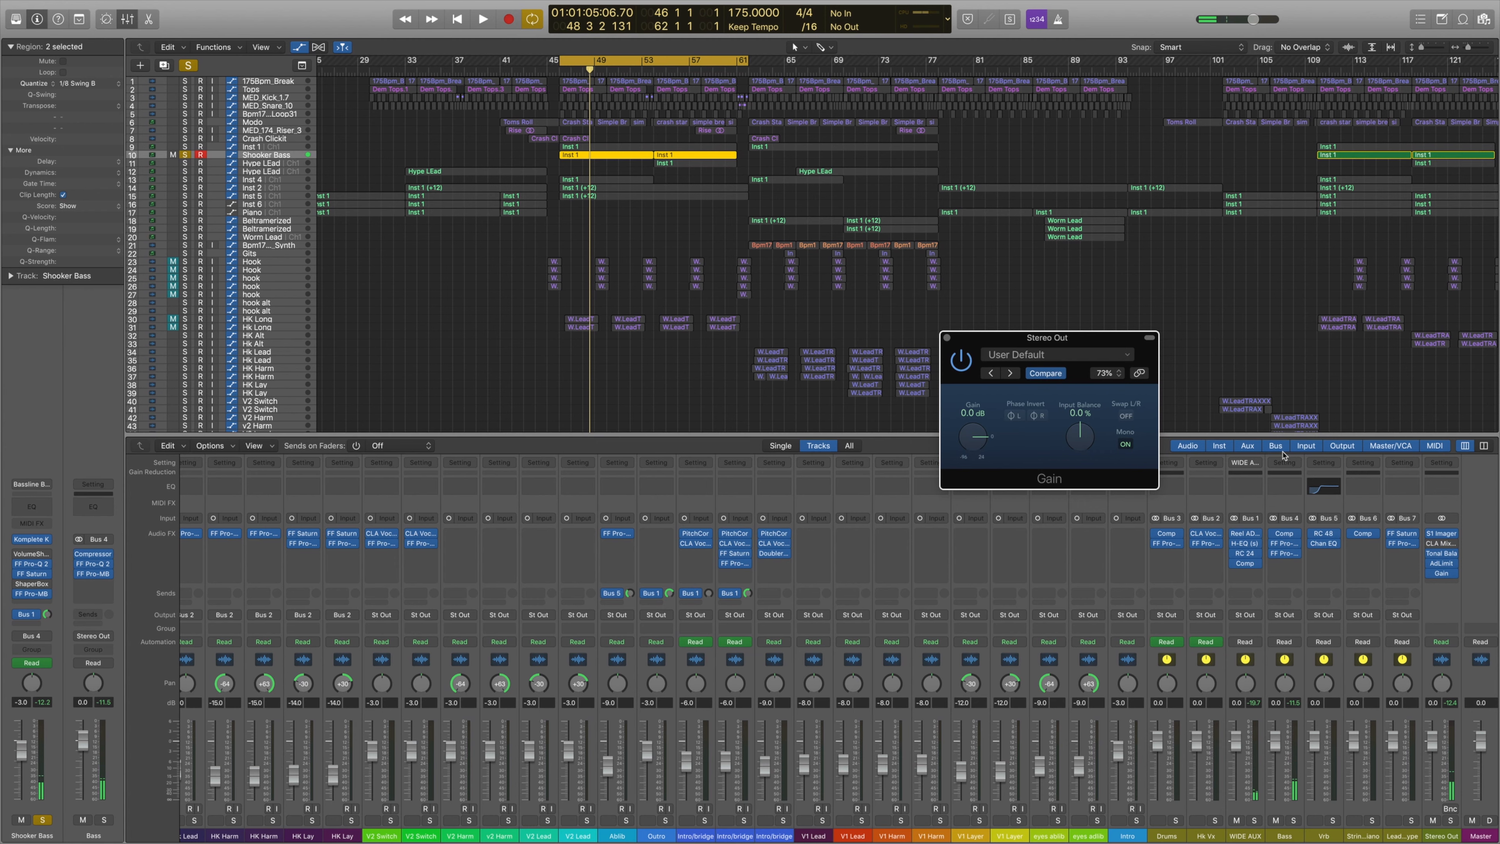
Play the soloed Shooker Bass with the Gain plug-in's Mono off, and close the plug-in window.
key("space")
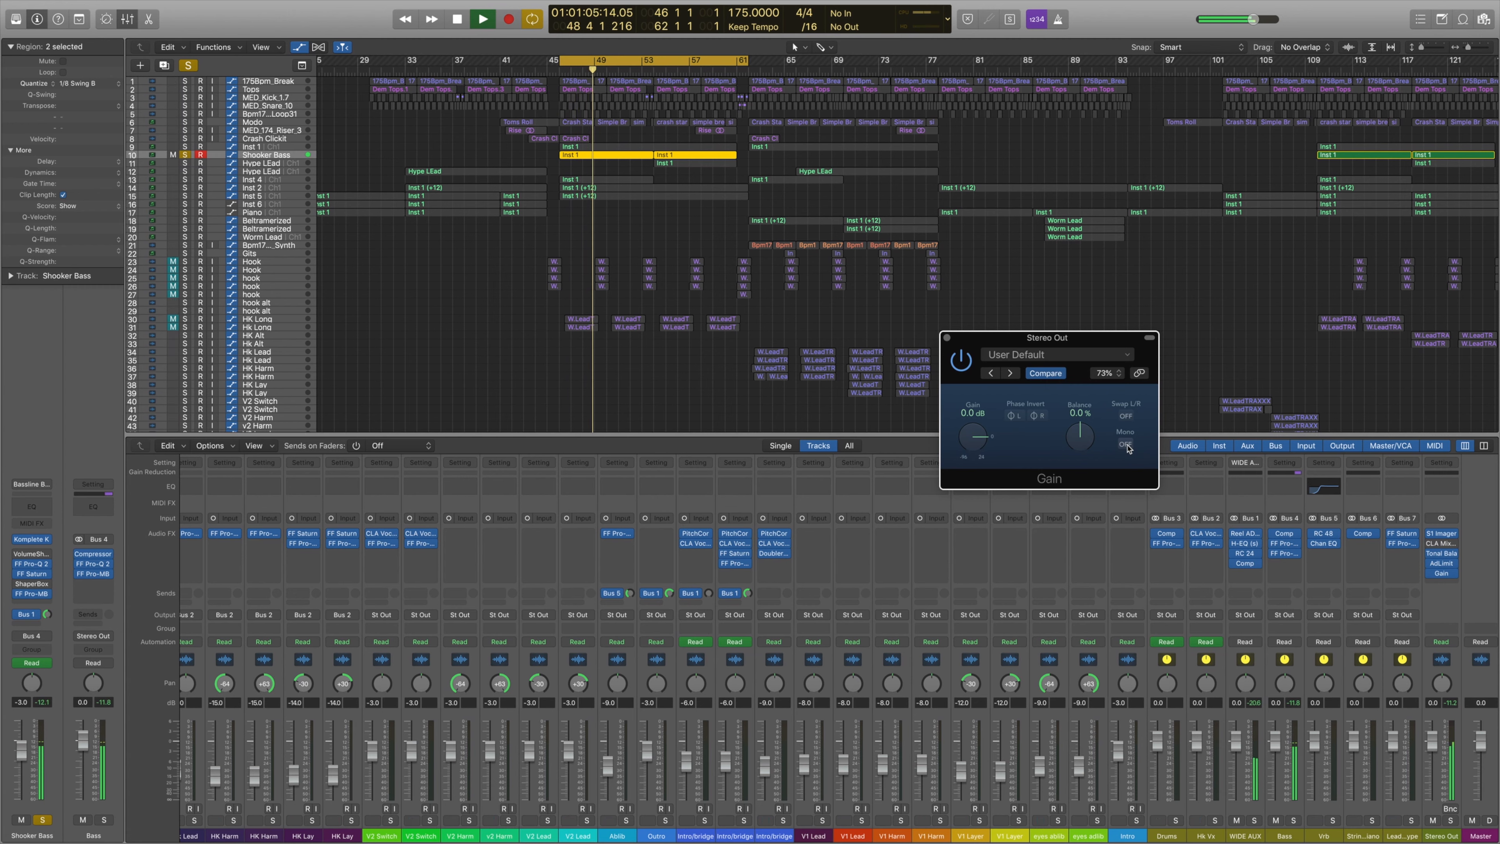
key("space")
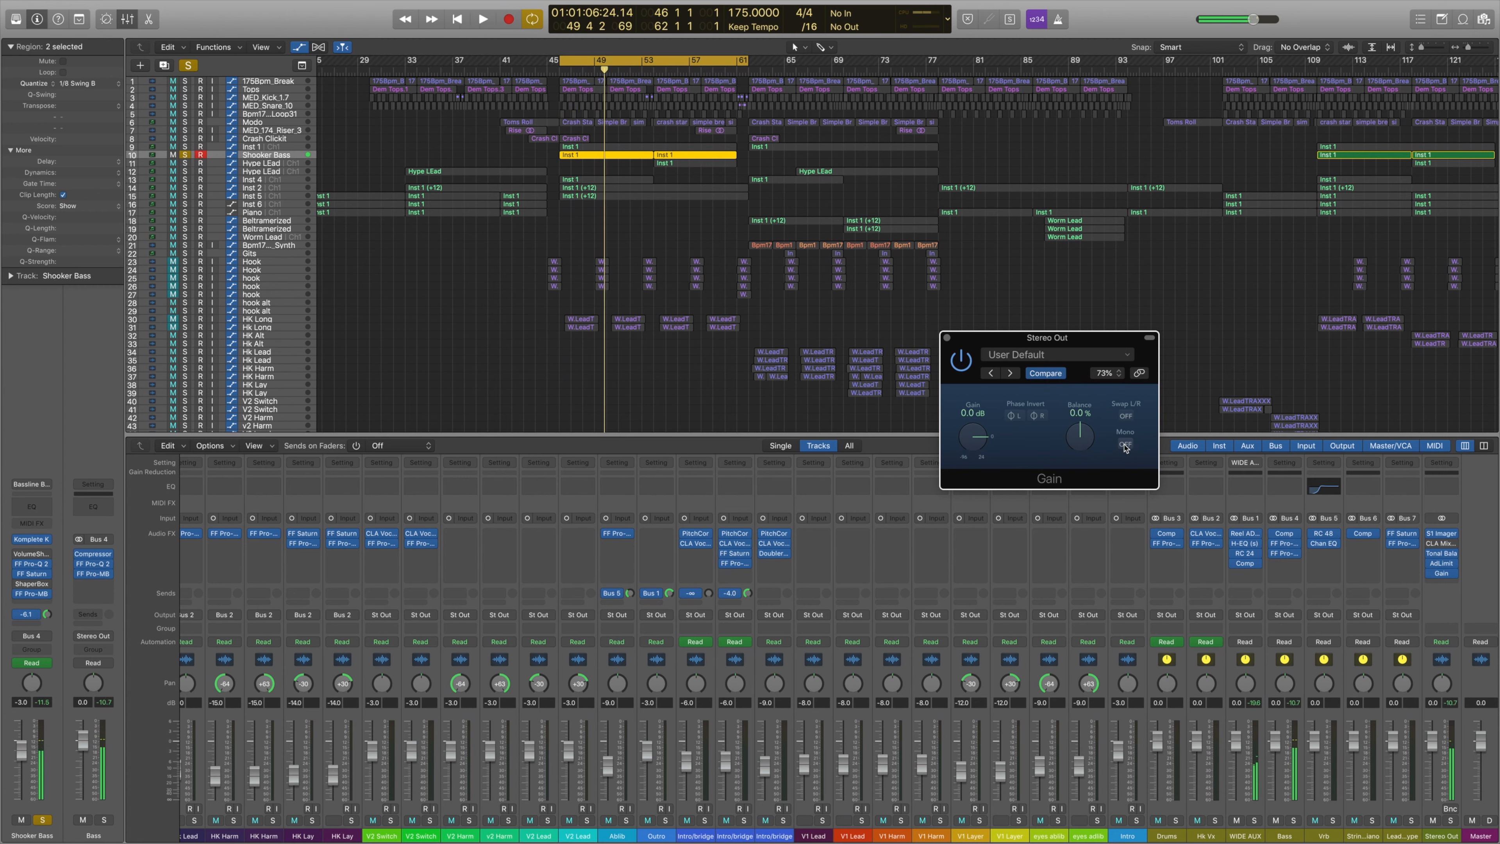
left_click(947, 339)
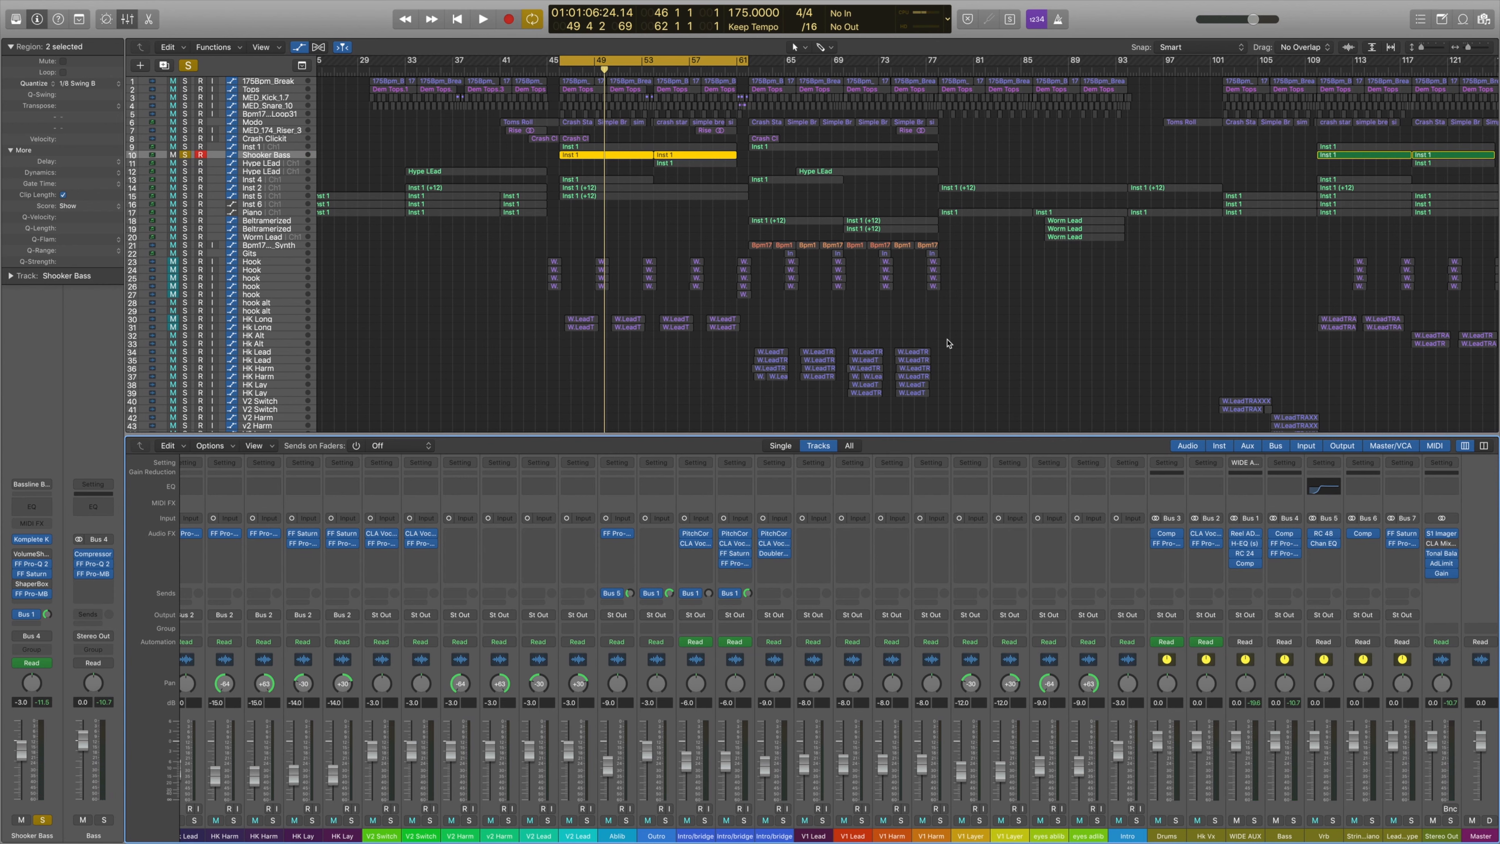
Open Reel ADT on the WIDE AUX bus, bypass the other plug-ins on that bus, and play the soloed Shooker Bass.
left_click(1245, 535)
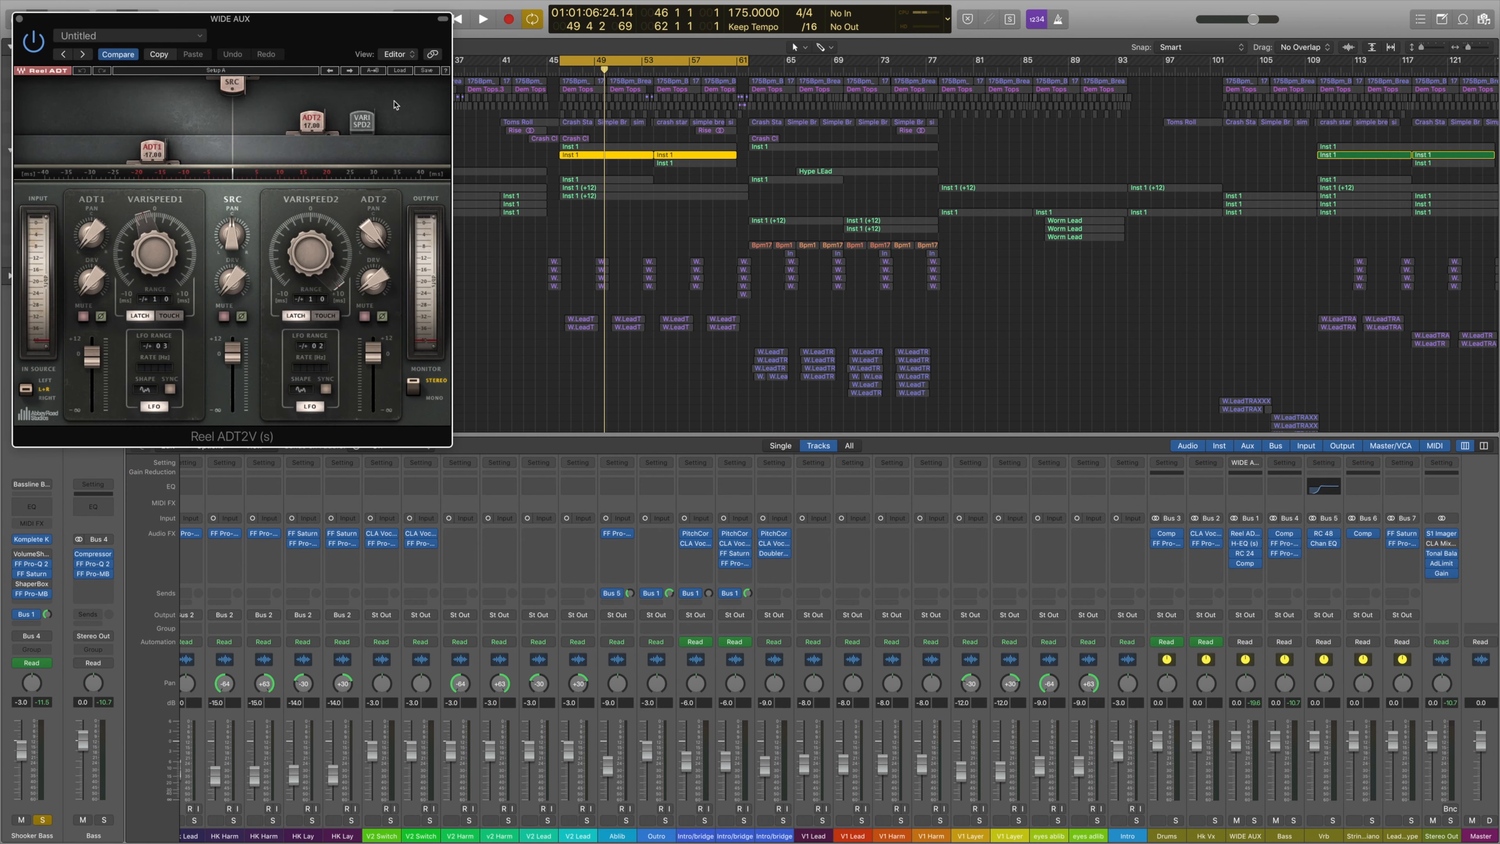
left_click_drag(286, 38, 963, 233)
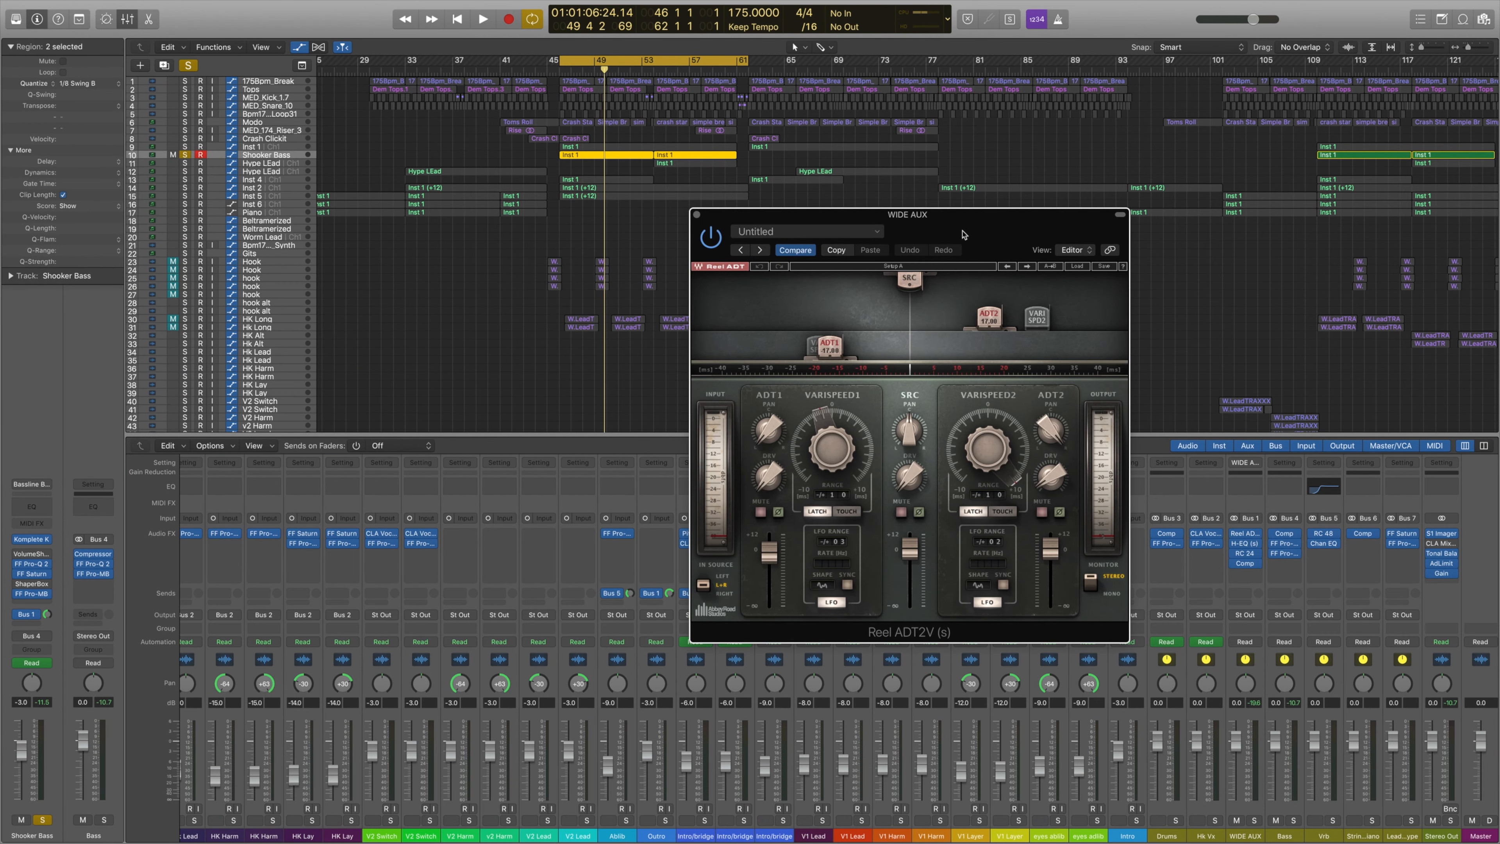
left_click(1236, 544)
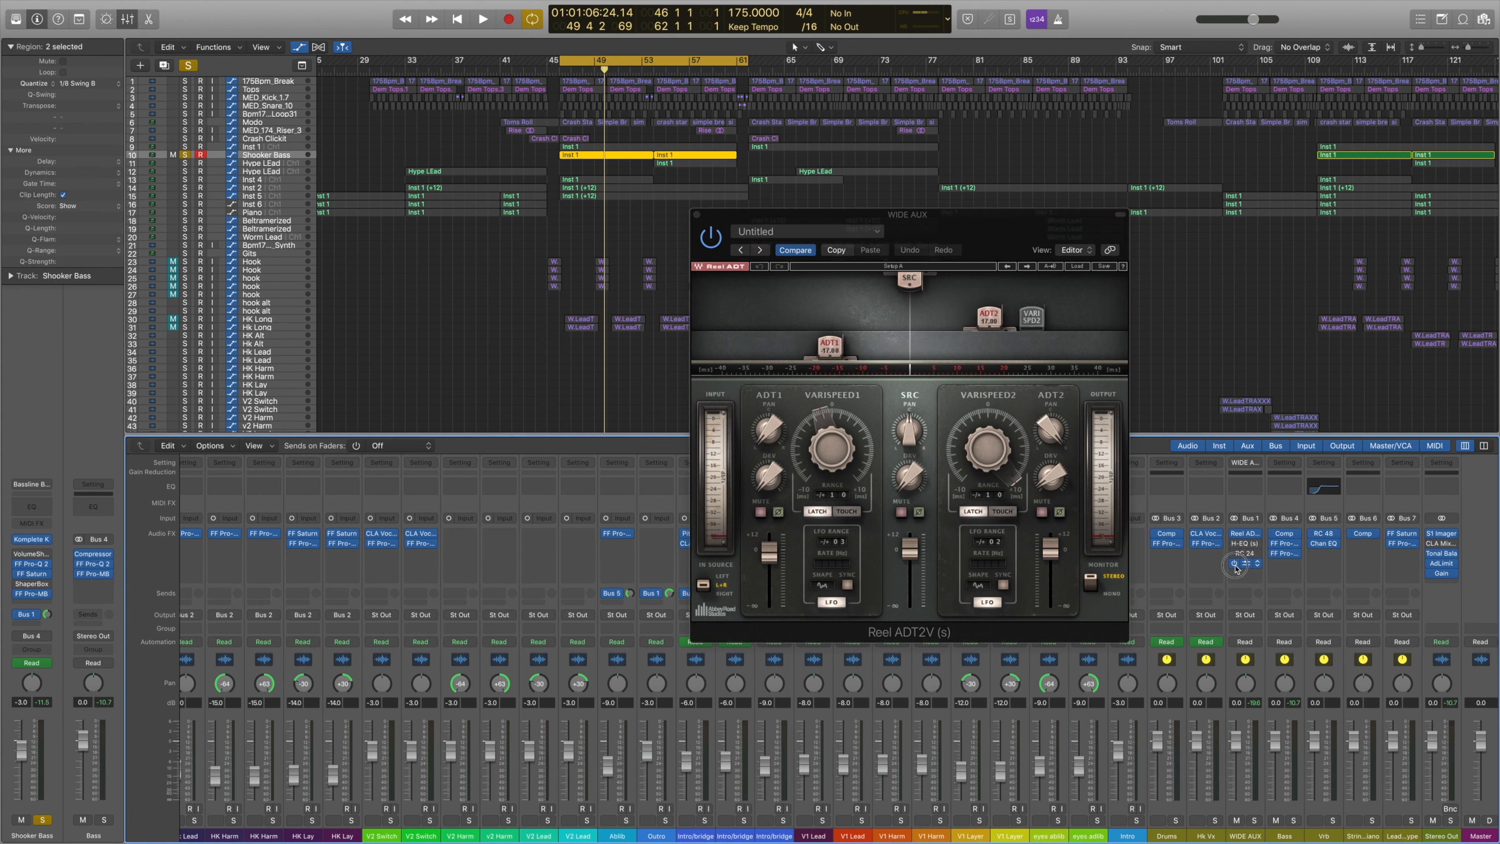
left_click(1235, 564)
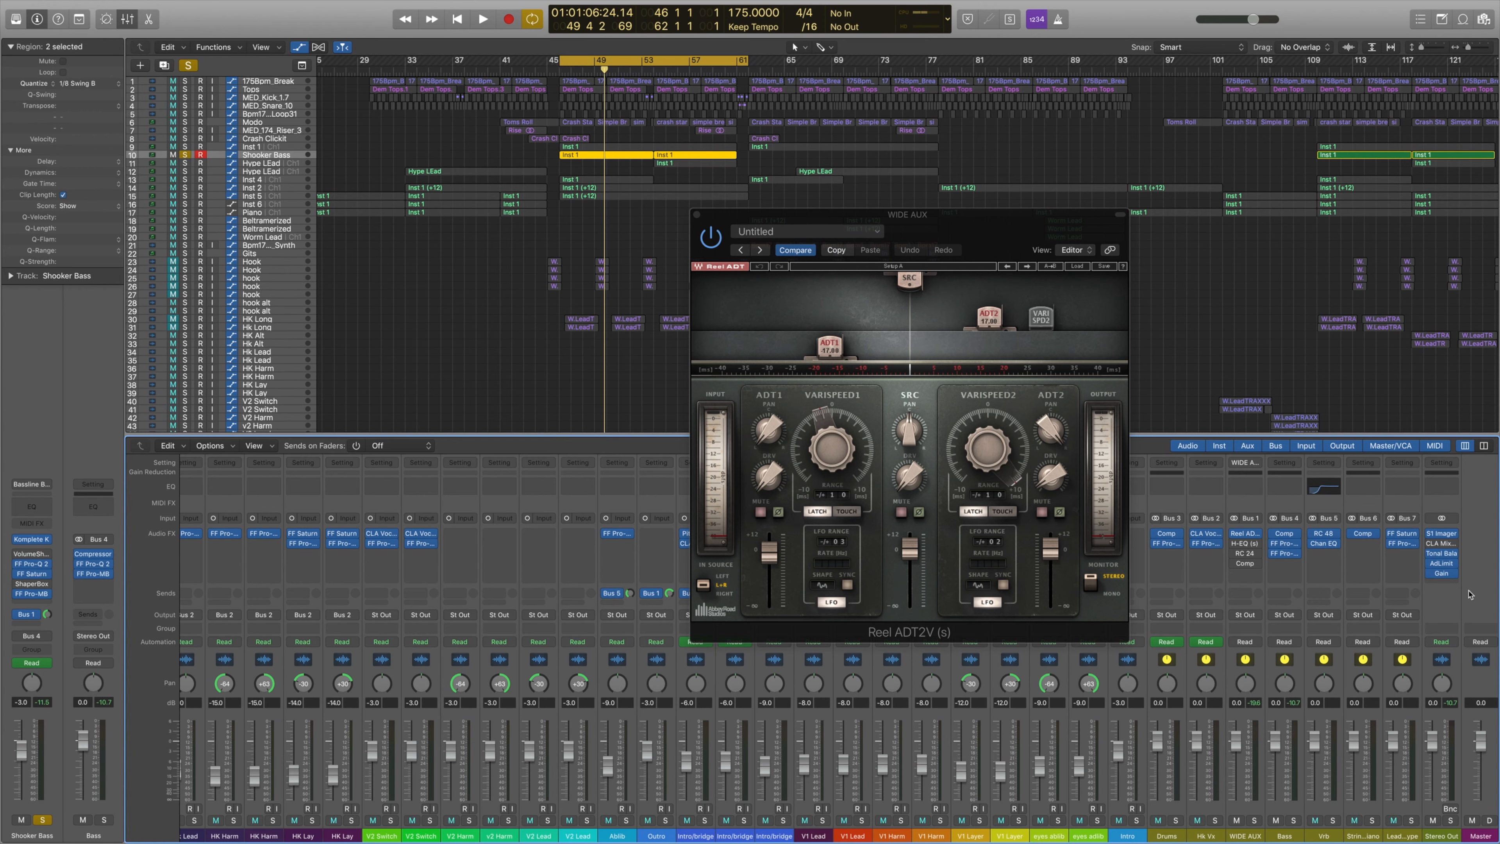
key("space")
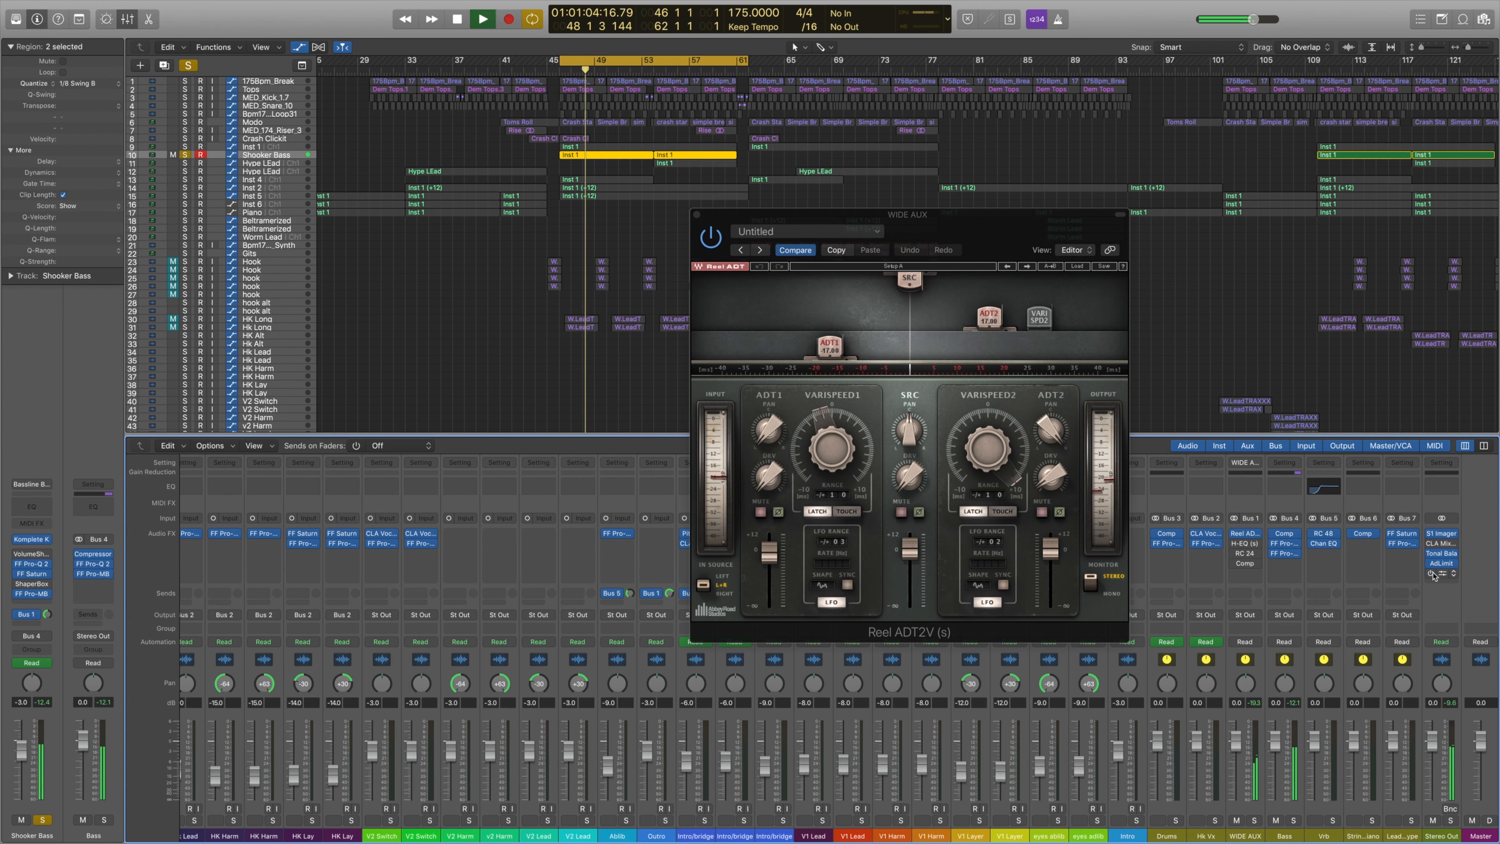
key("space")
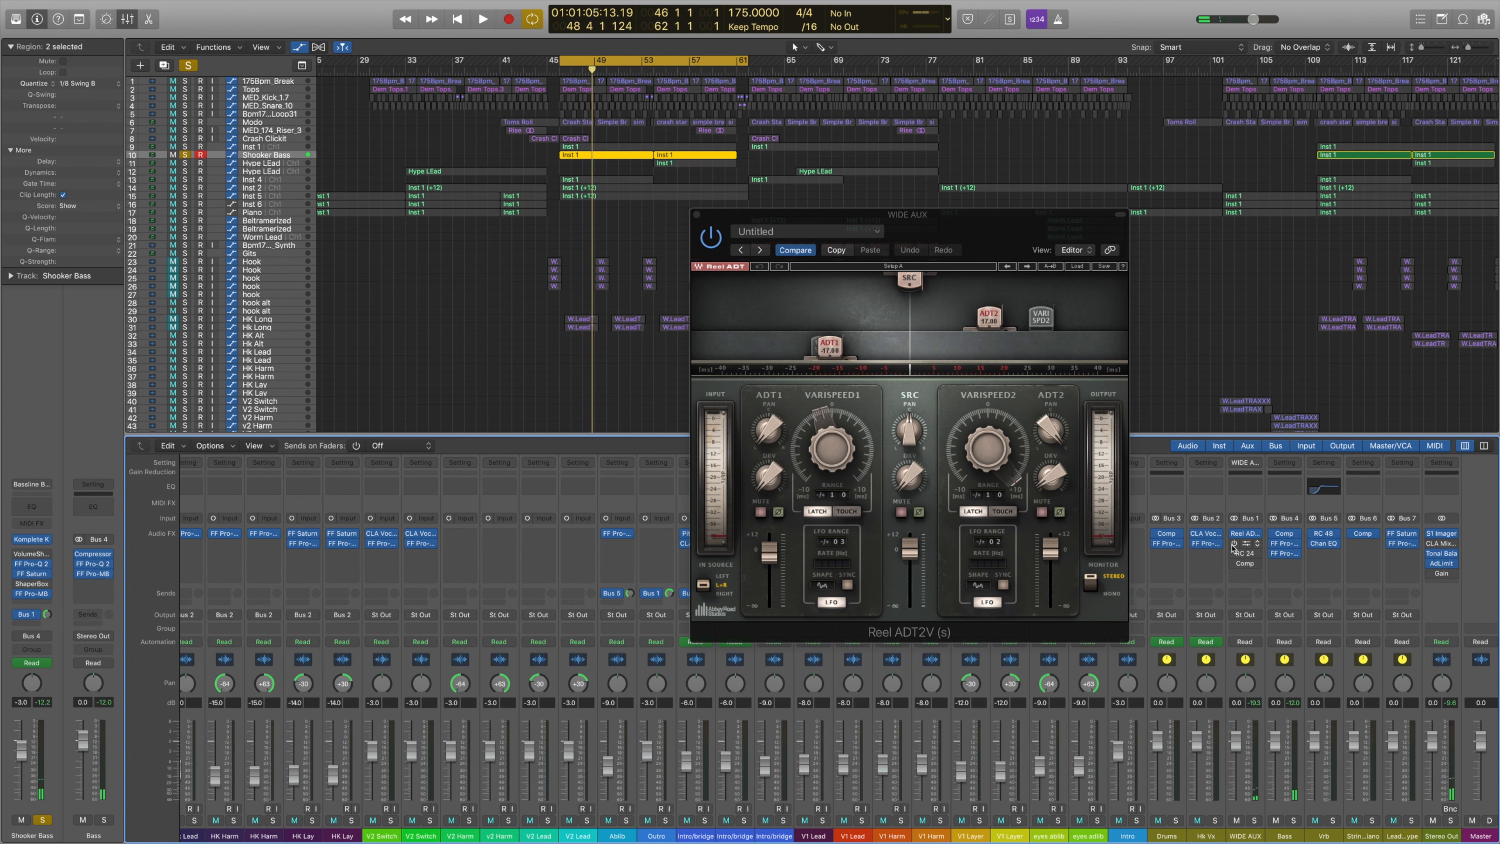
Reactivate and open H-EQ on the WIDE AUX bus beside Reel ADT, play the soloed Shooker Bass, and close both plug-in windows.
left_click(1245, 545)
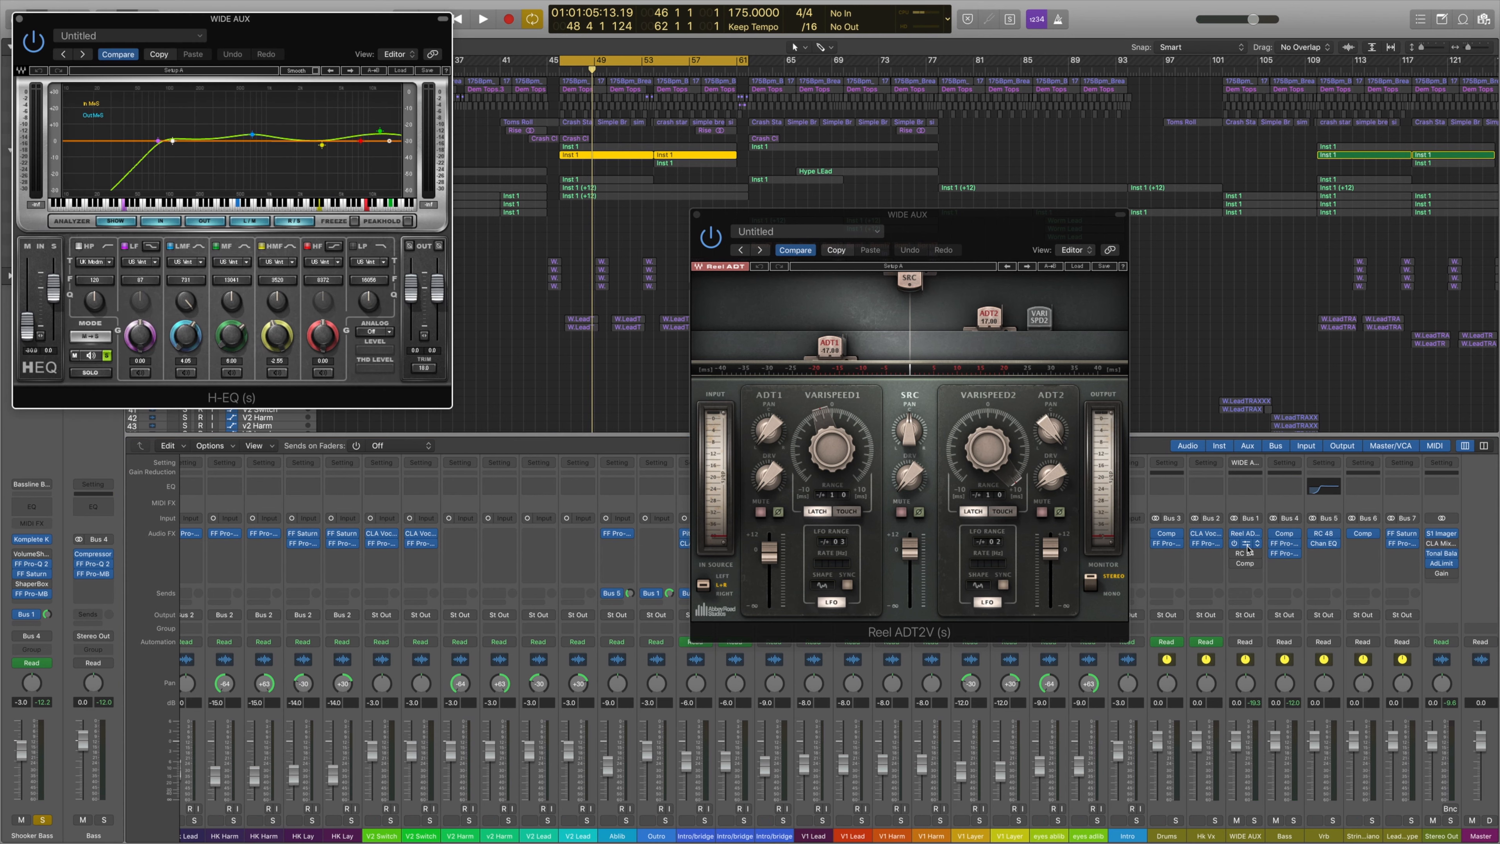
left_click_drag(951, 232, 1208, 220)
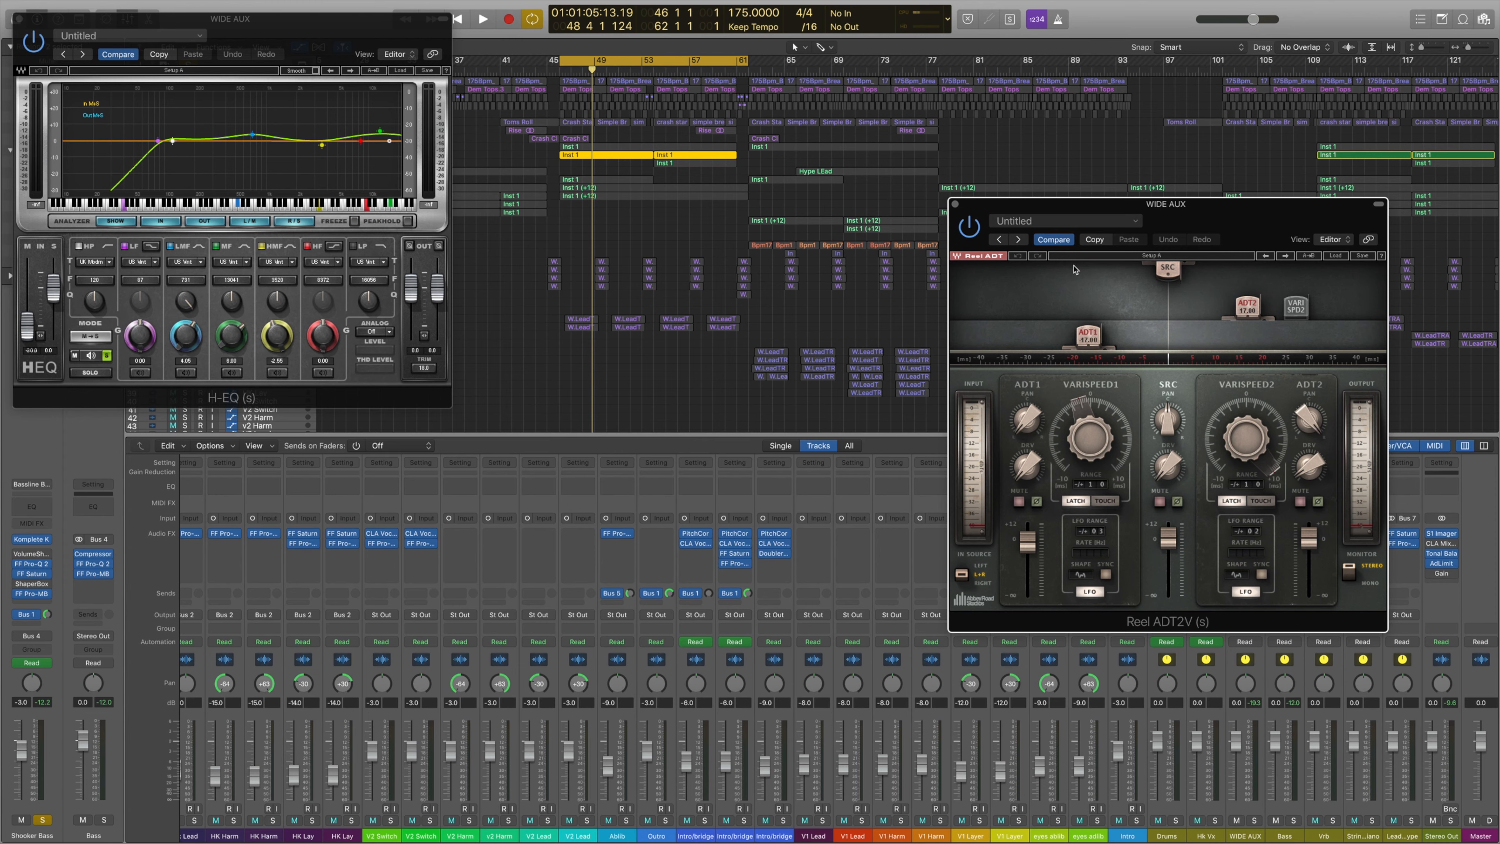
left_click_drag(298, 38, 791, 249)
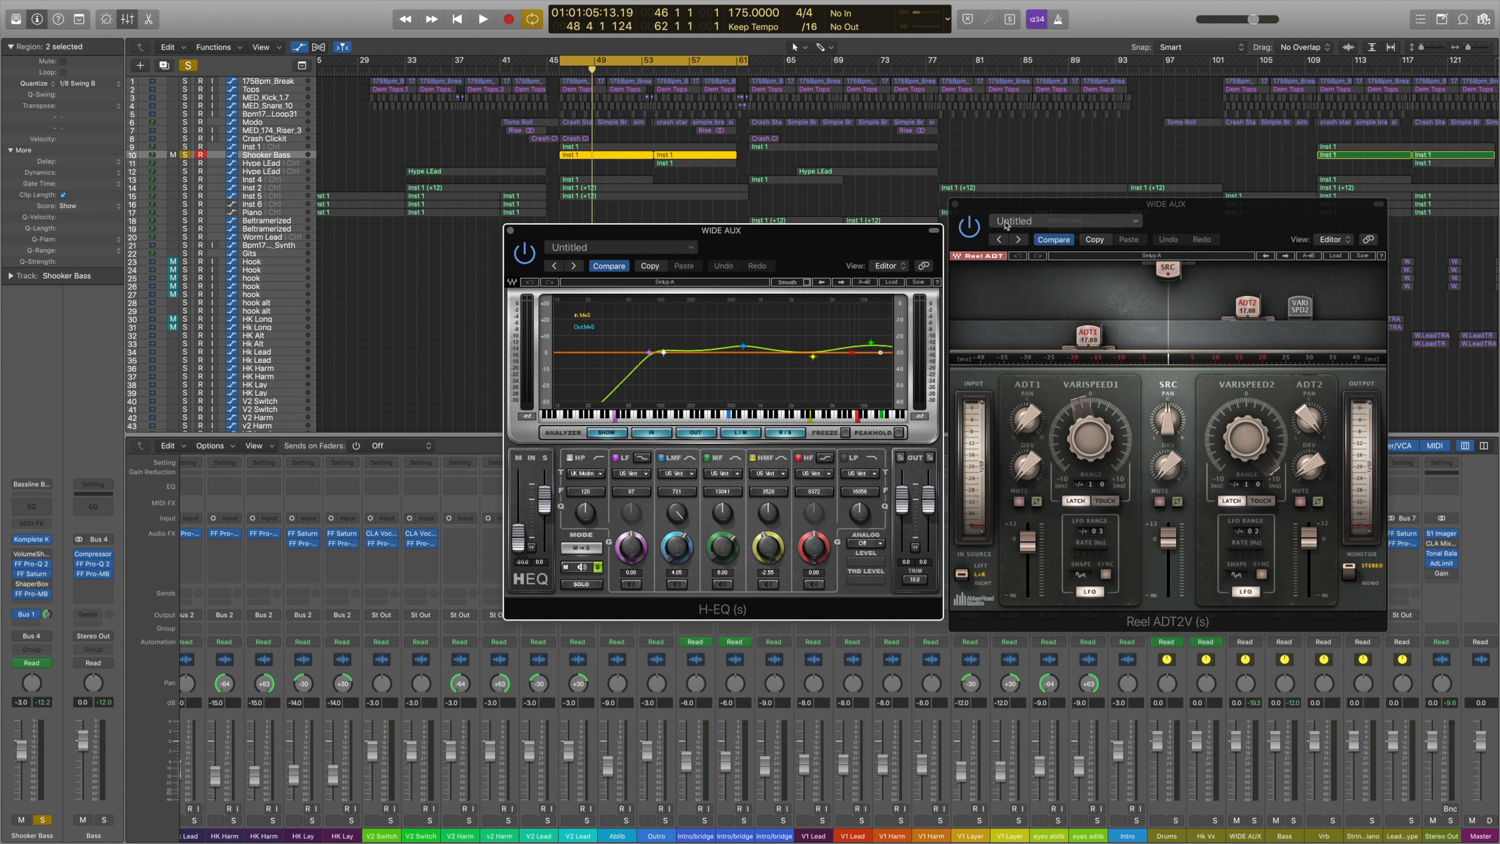
key("space")
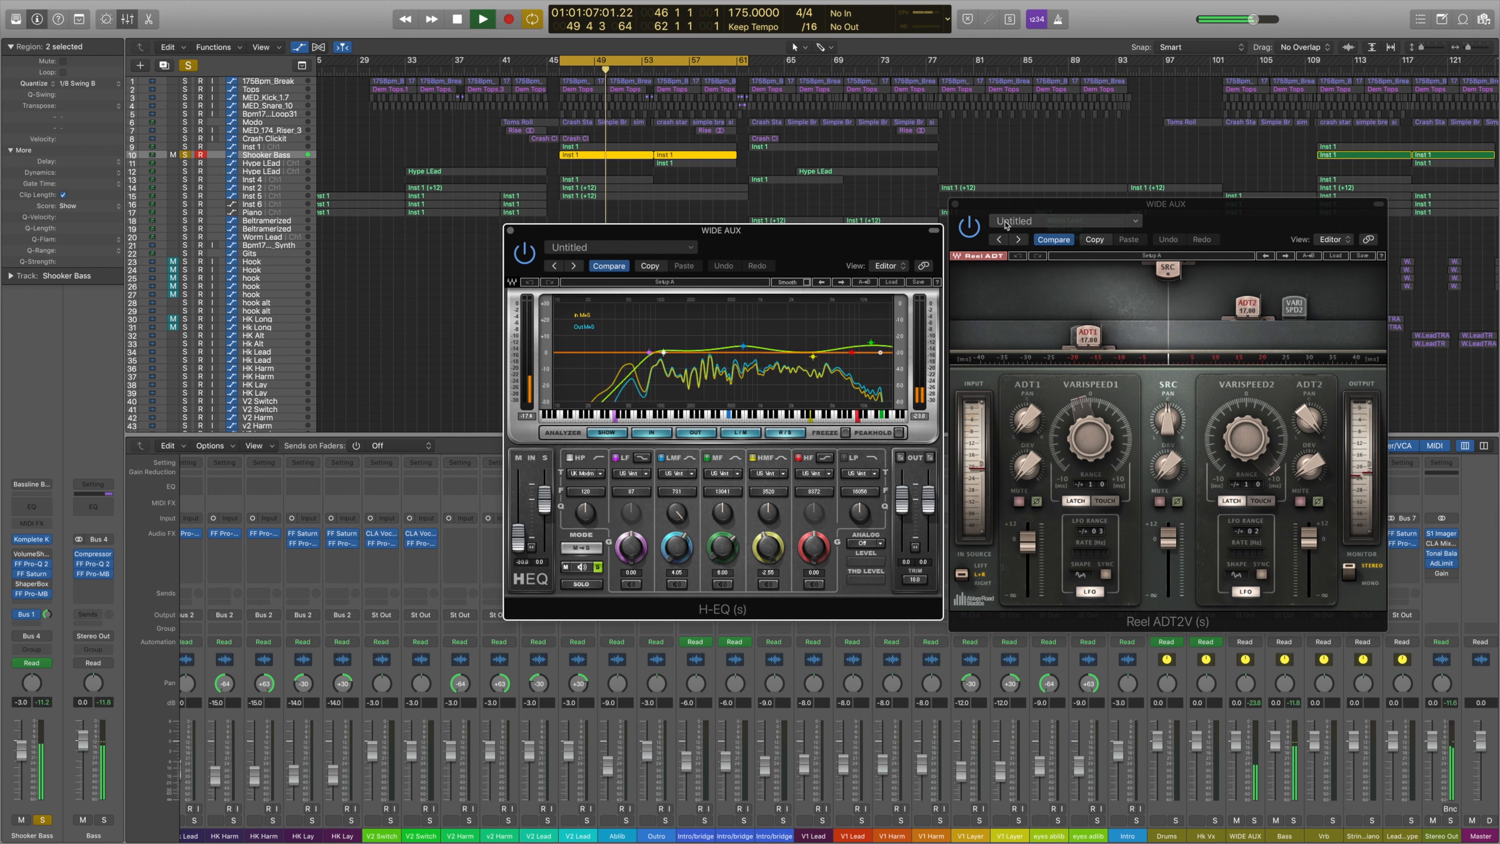
key("space")
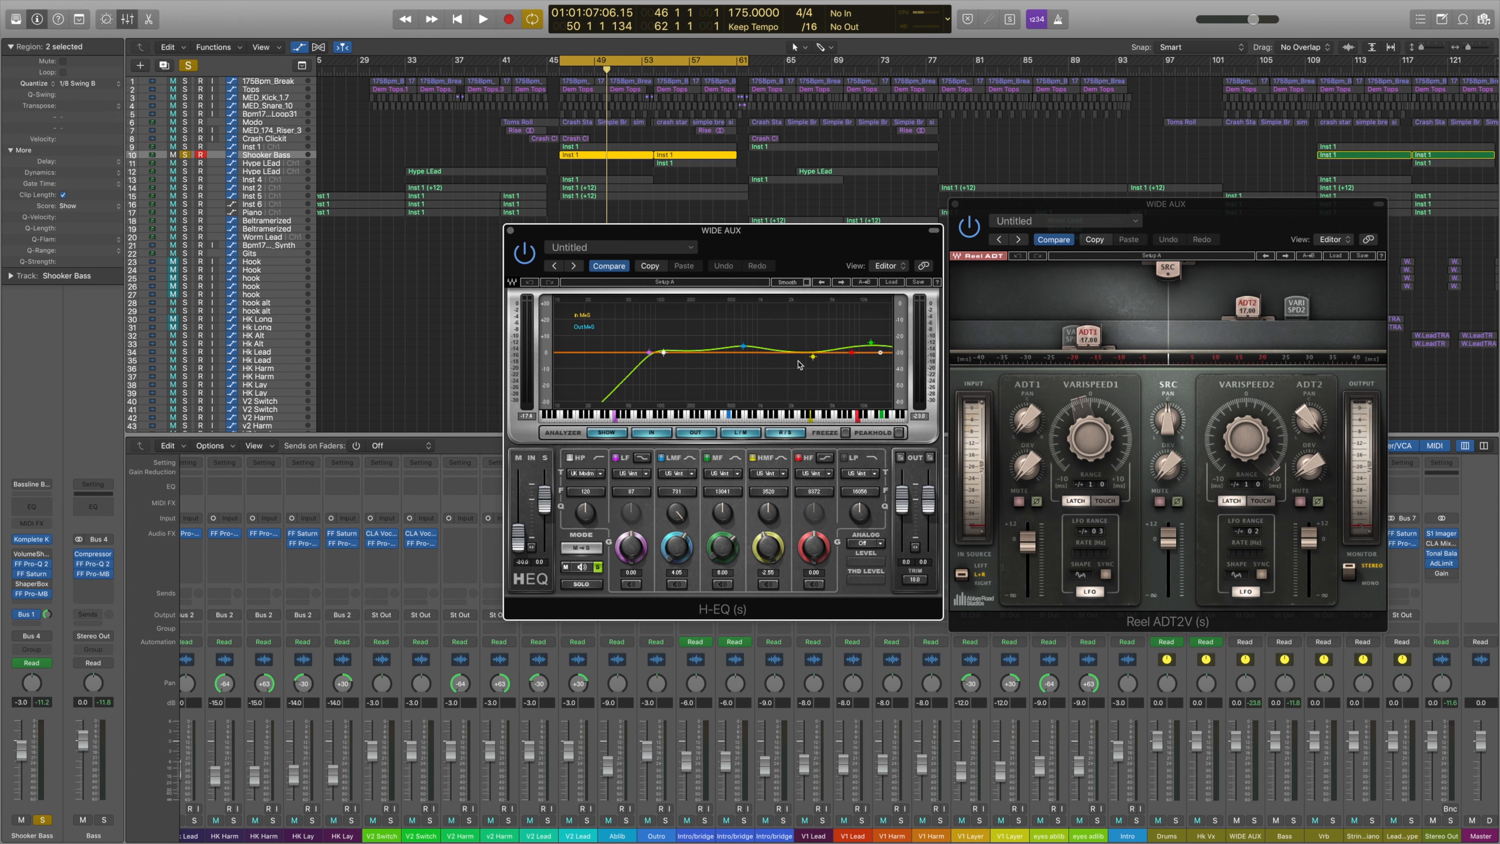
left_click(955, 204)
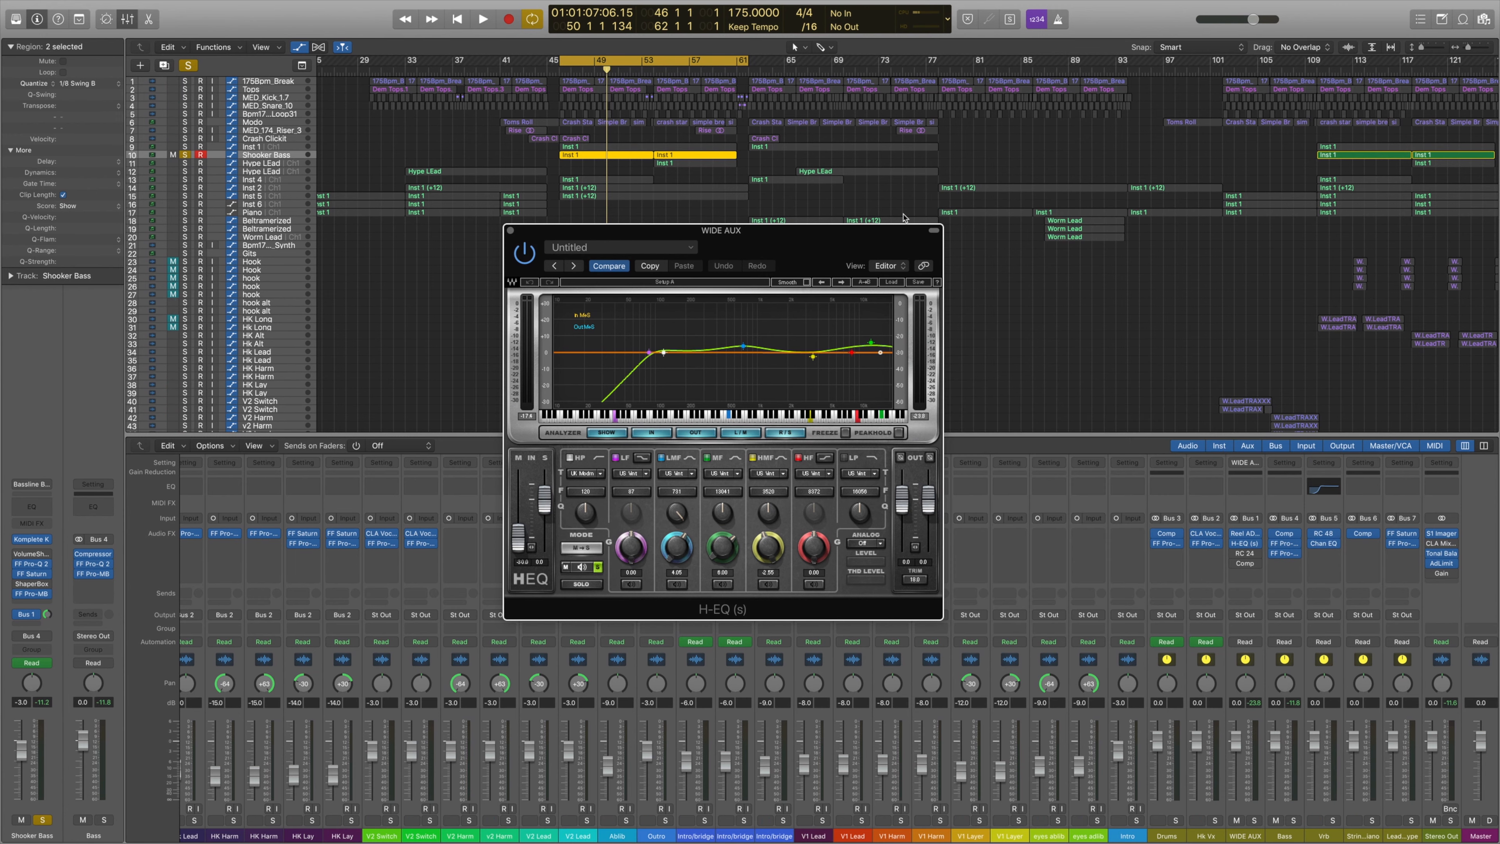
left_click(510, 232)
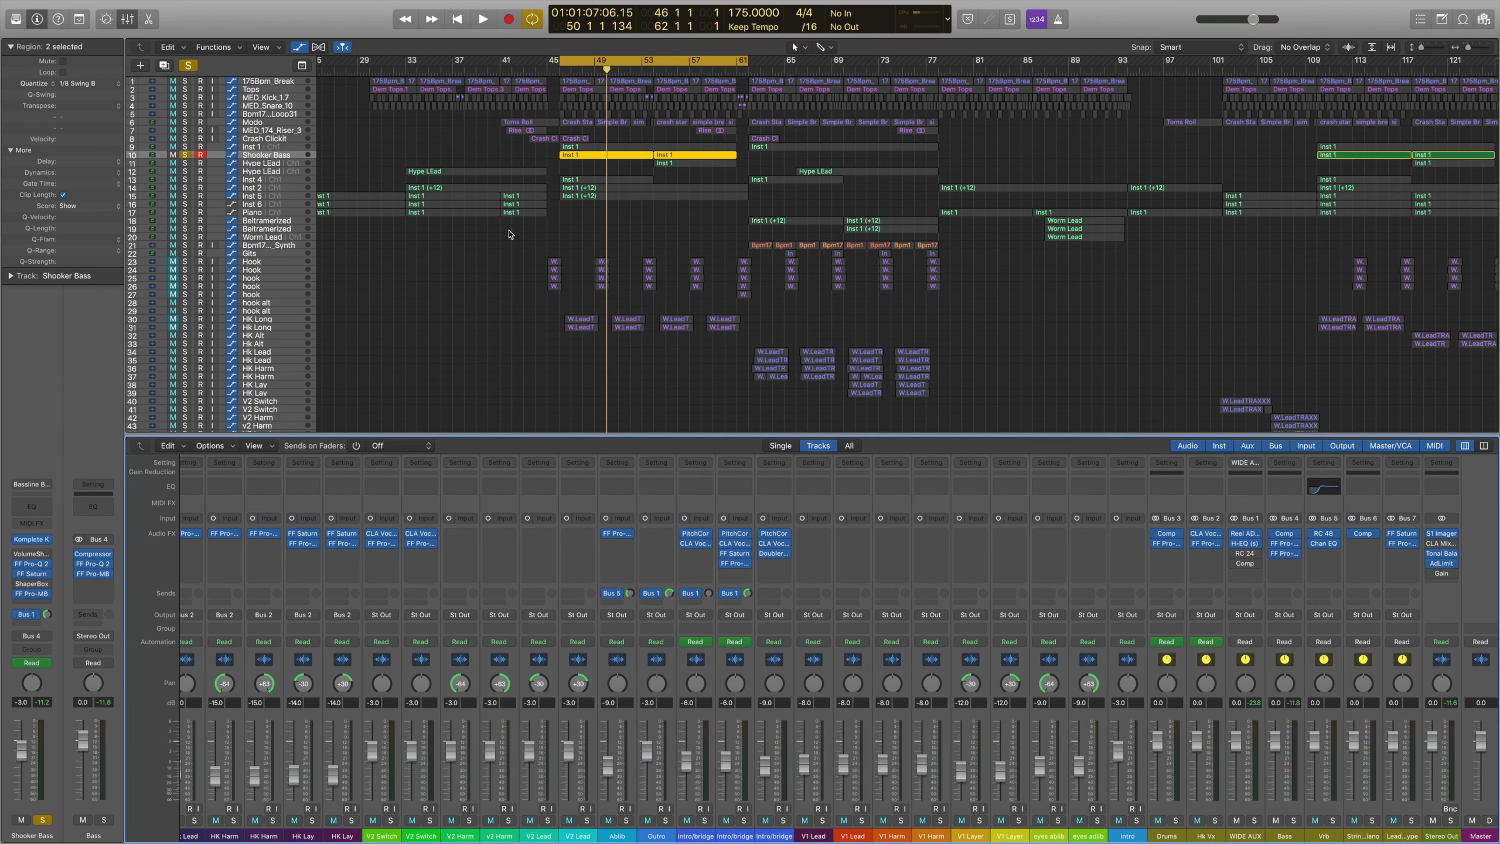
Reactivate RC 24 on the WIDE AUX bus, play the soloed Shooker Bass with its window open, and close the plug-in.
left_click(1235, 554)
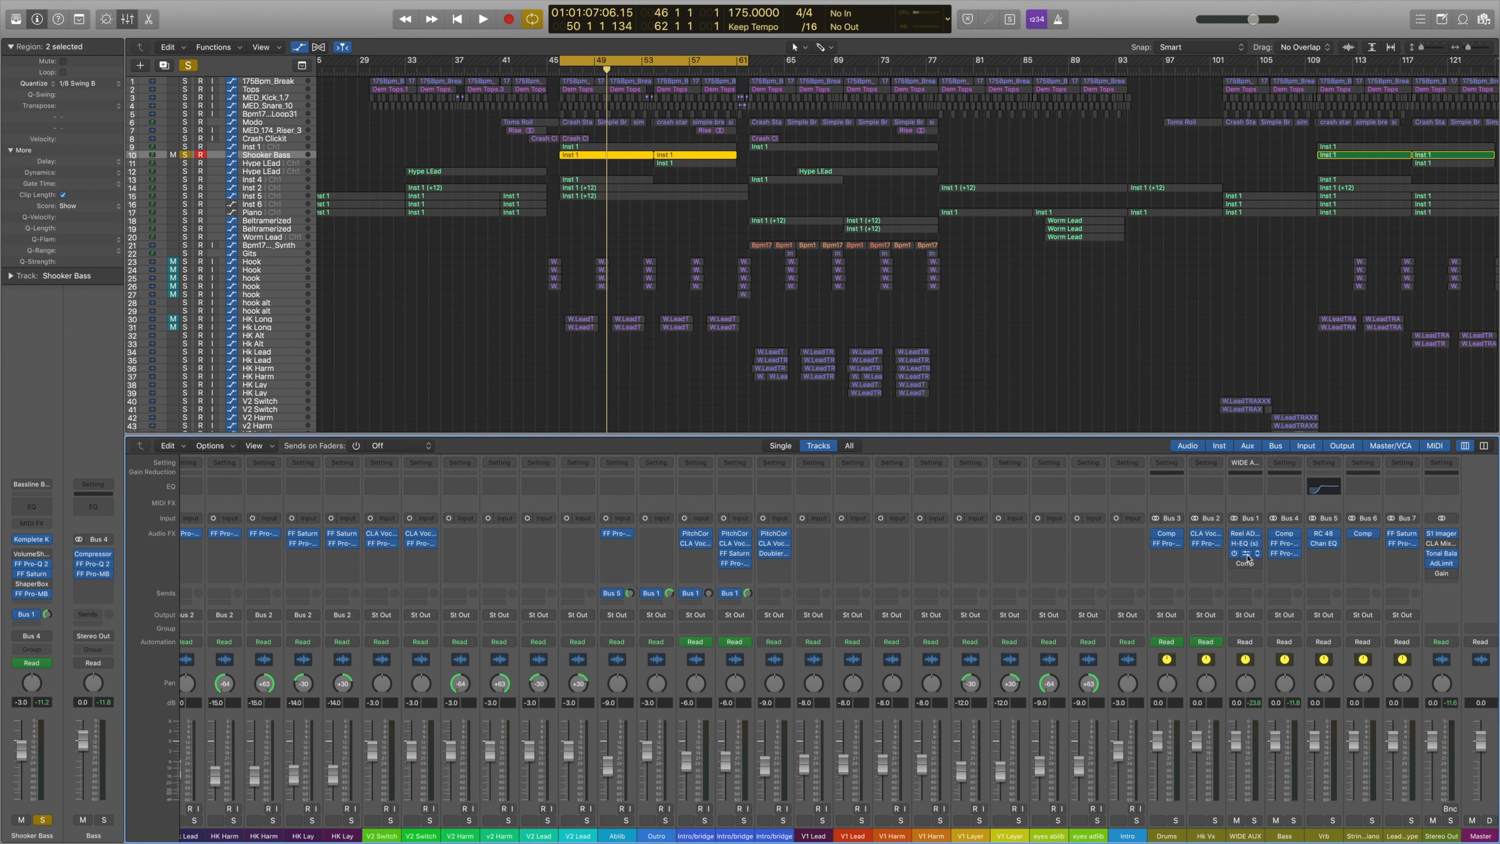
left_click(1248, 557)
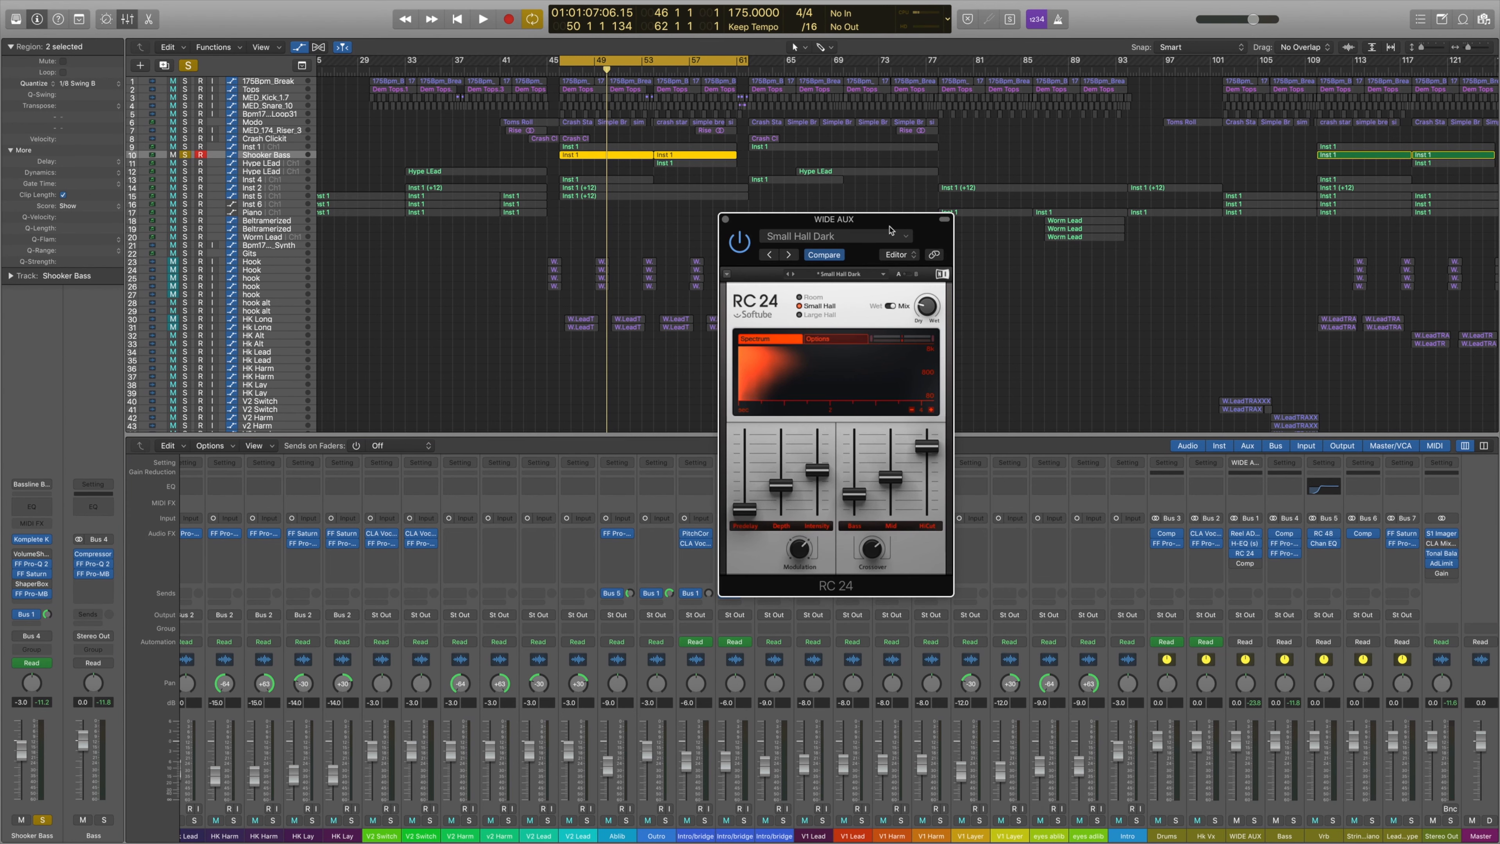
key("space")
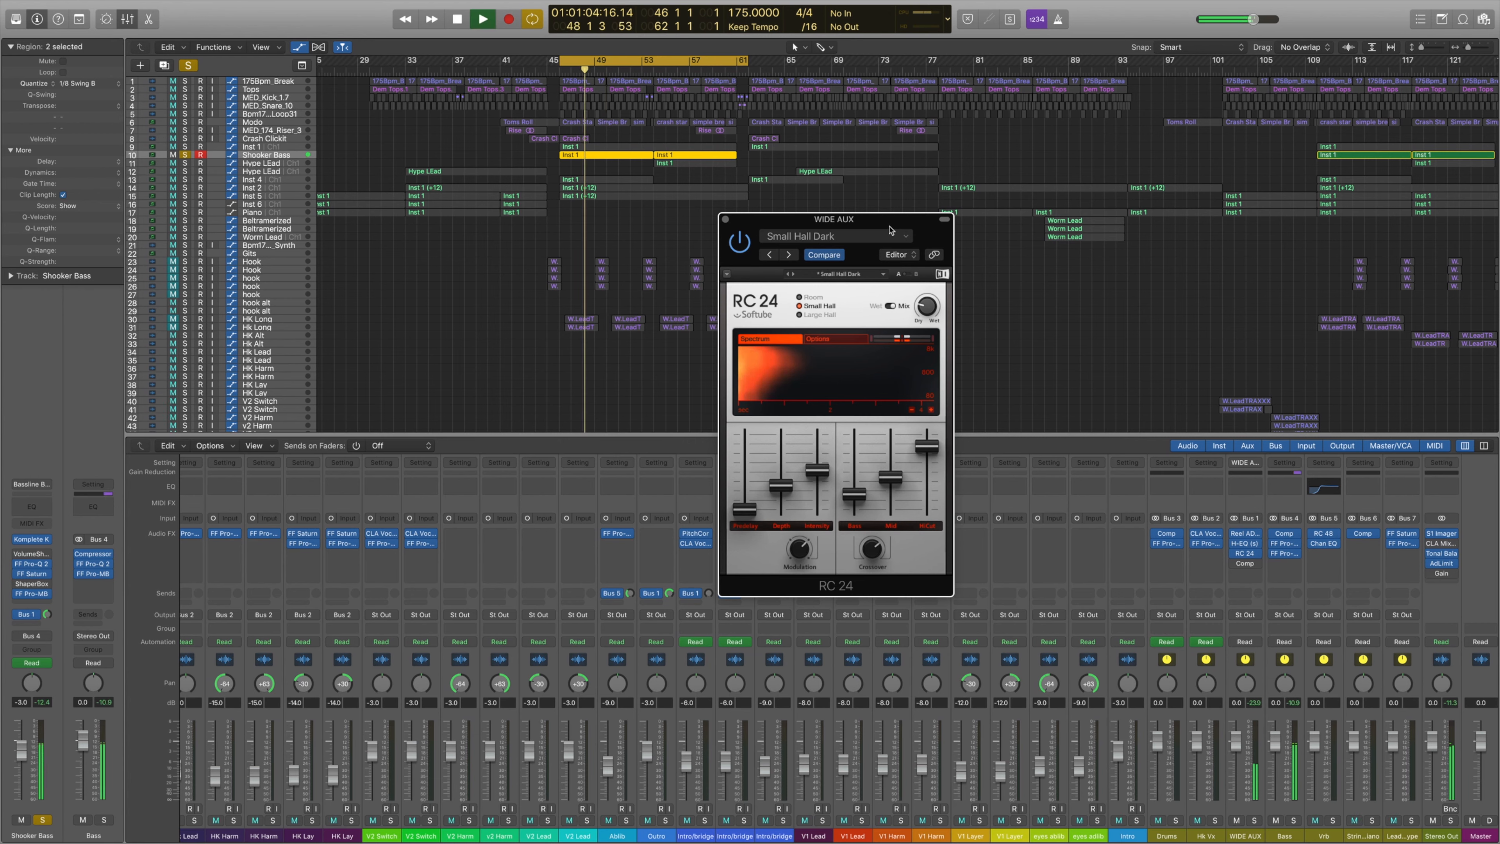
key("space")
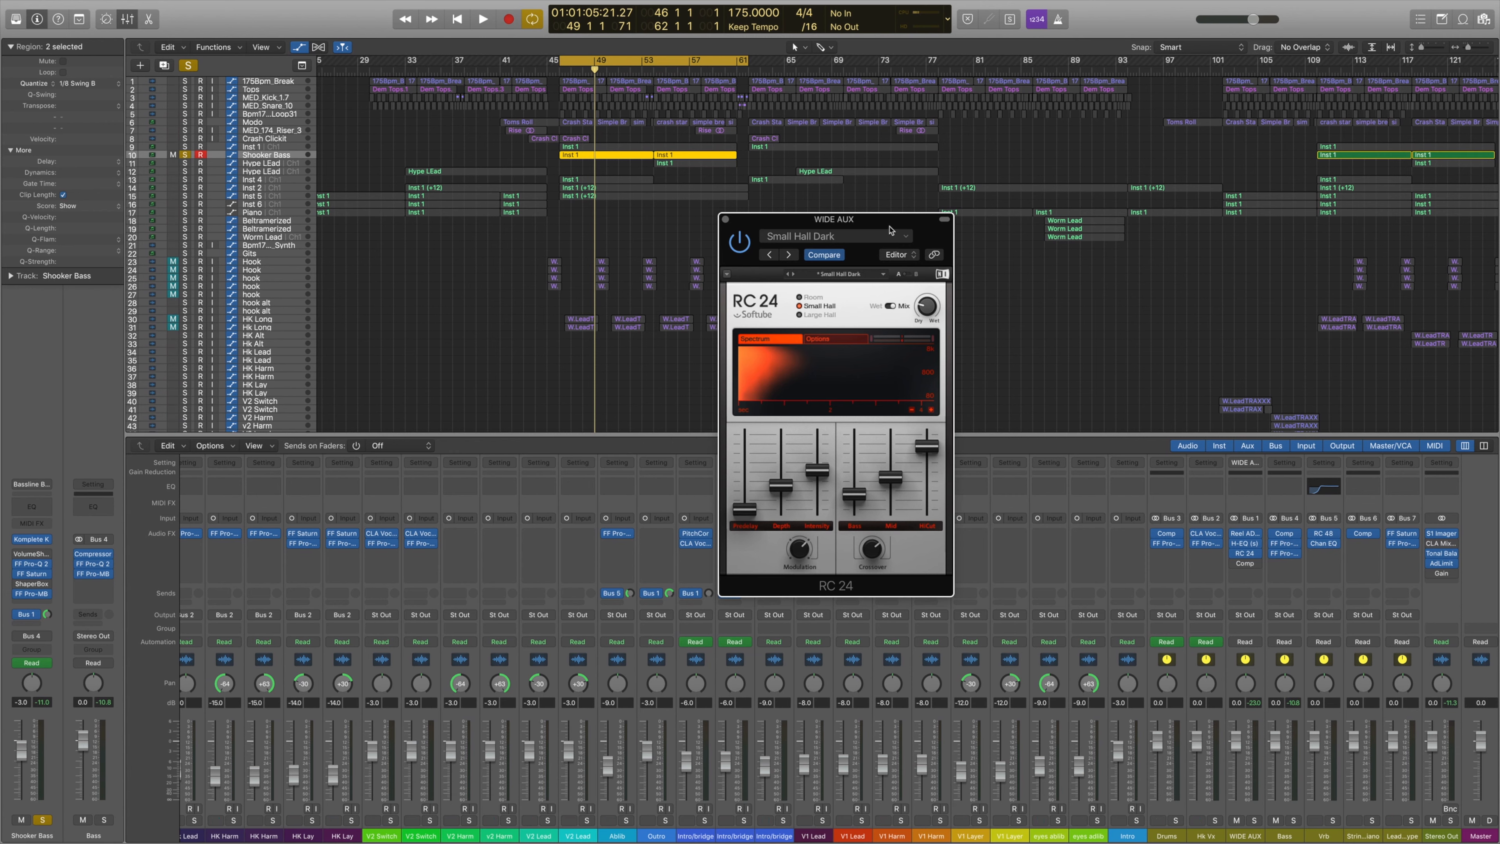
left_click(726, 219)
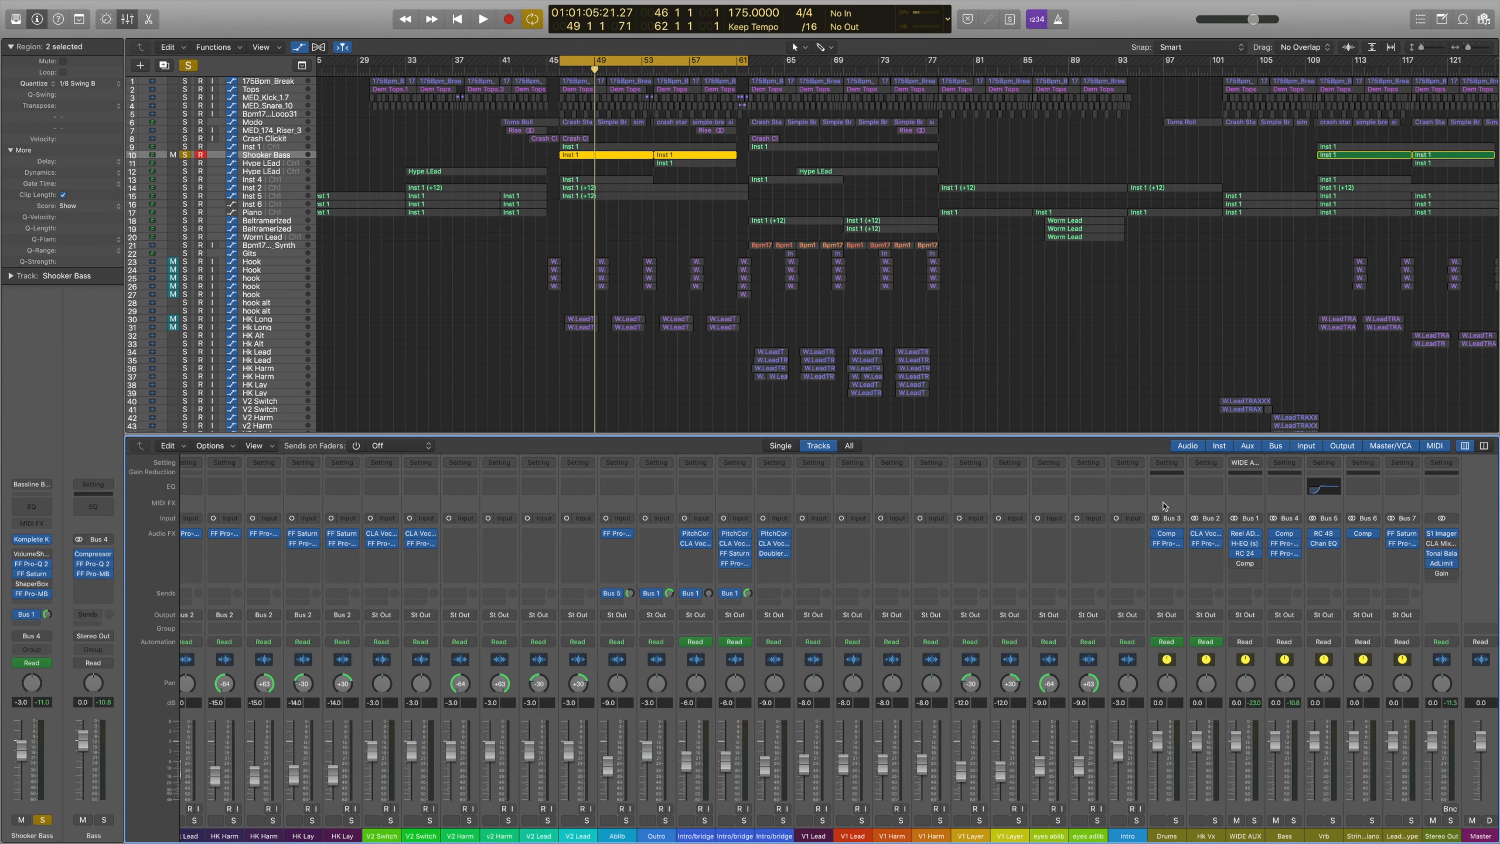
View the reactivated Compressor on the WIDE AUX bus, close it, and play the soloed Shooker Bass through the full plug-in chain.
left_click(1246, 564)
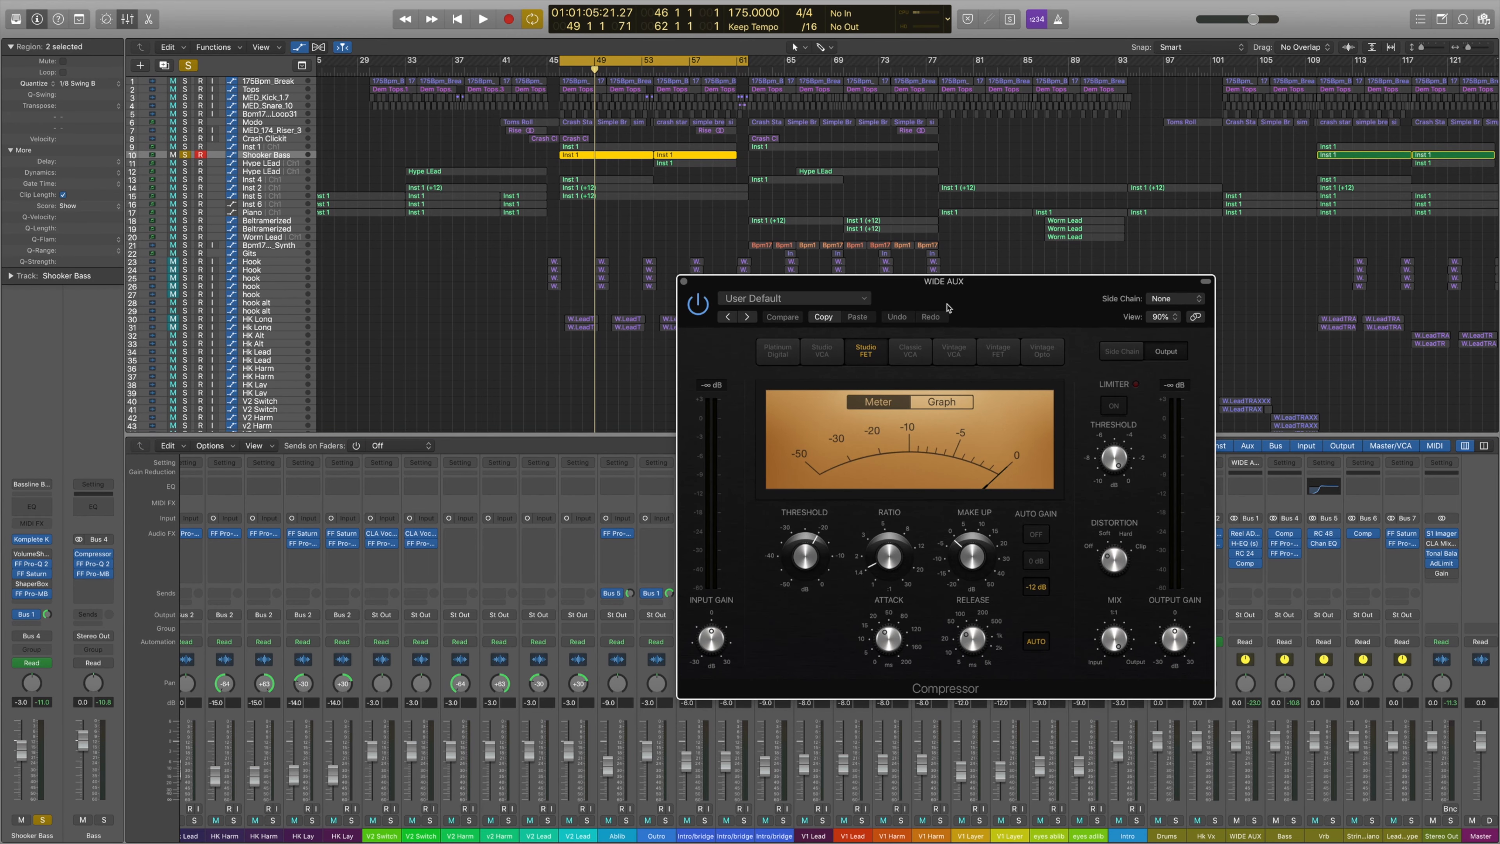
left_click(684, 282)
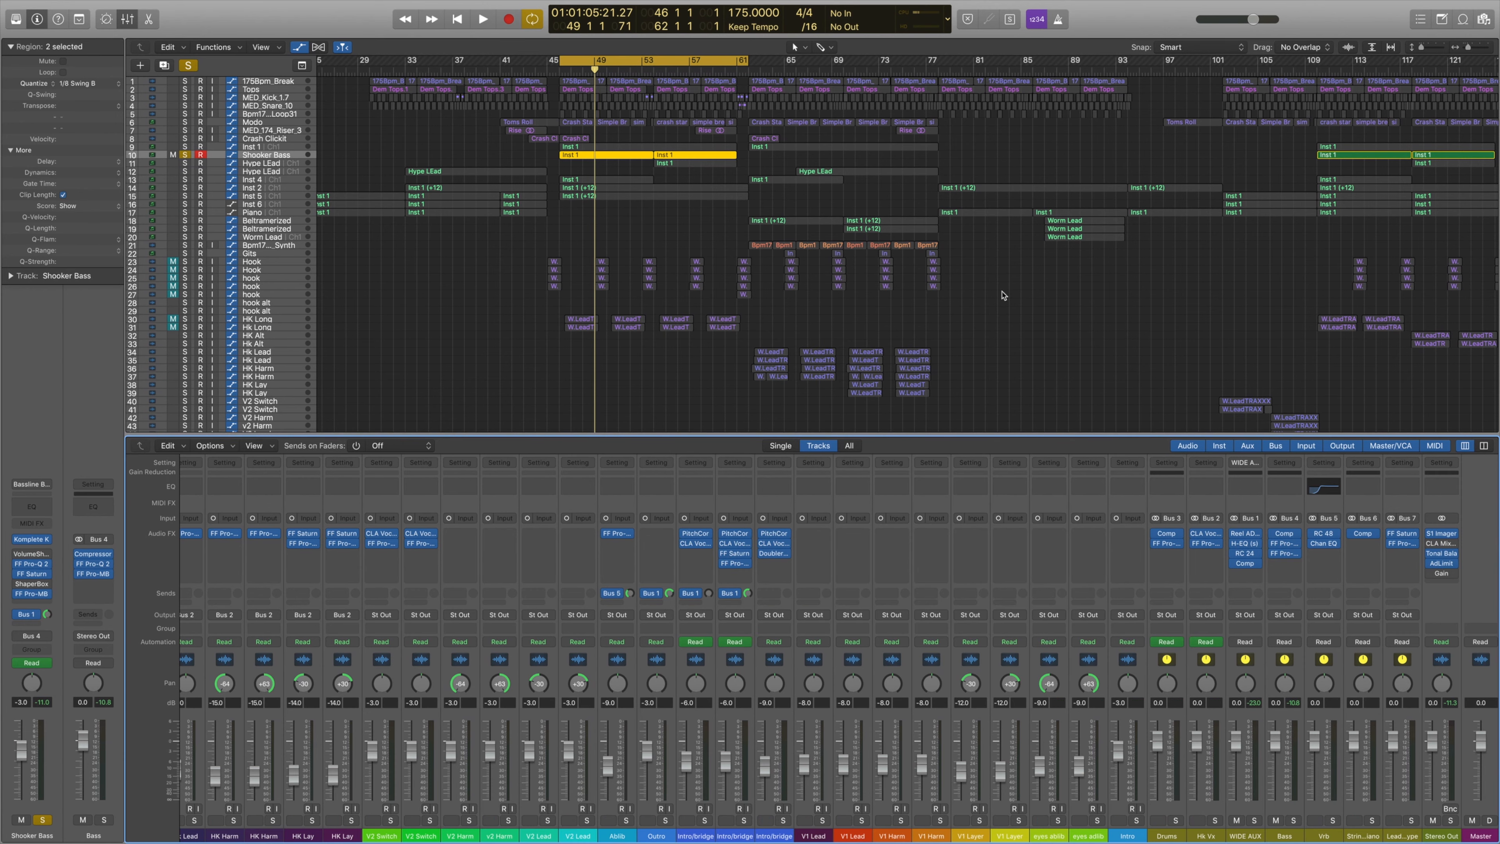
key("space")
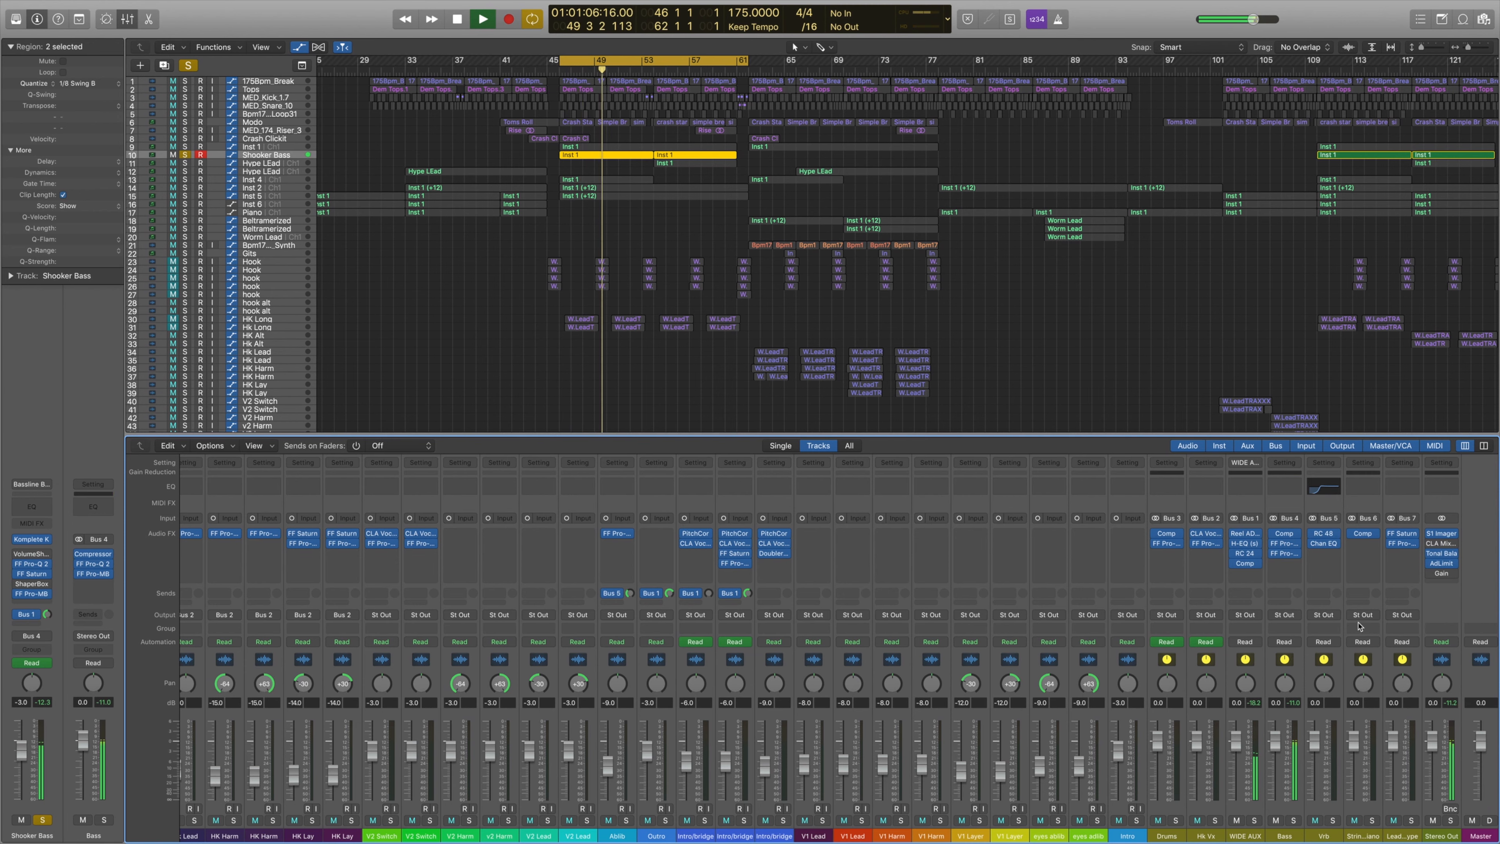
key("space")
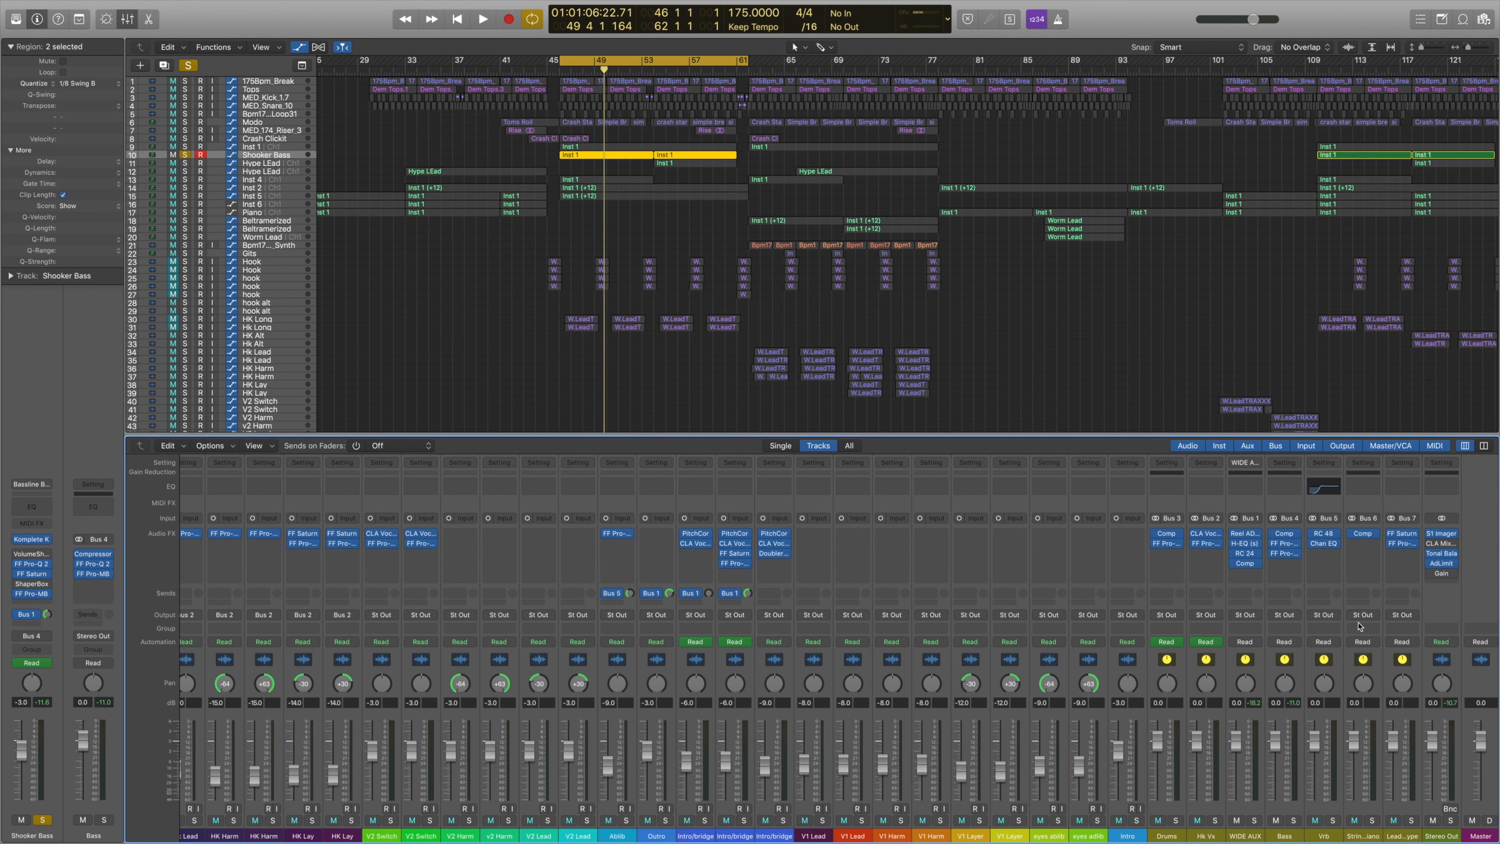
Compare playback of the soloed Shooker Bass with the Gain plug-in on Stereo Out active and bypassed.
left_click(1431, 573)
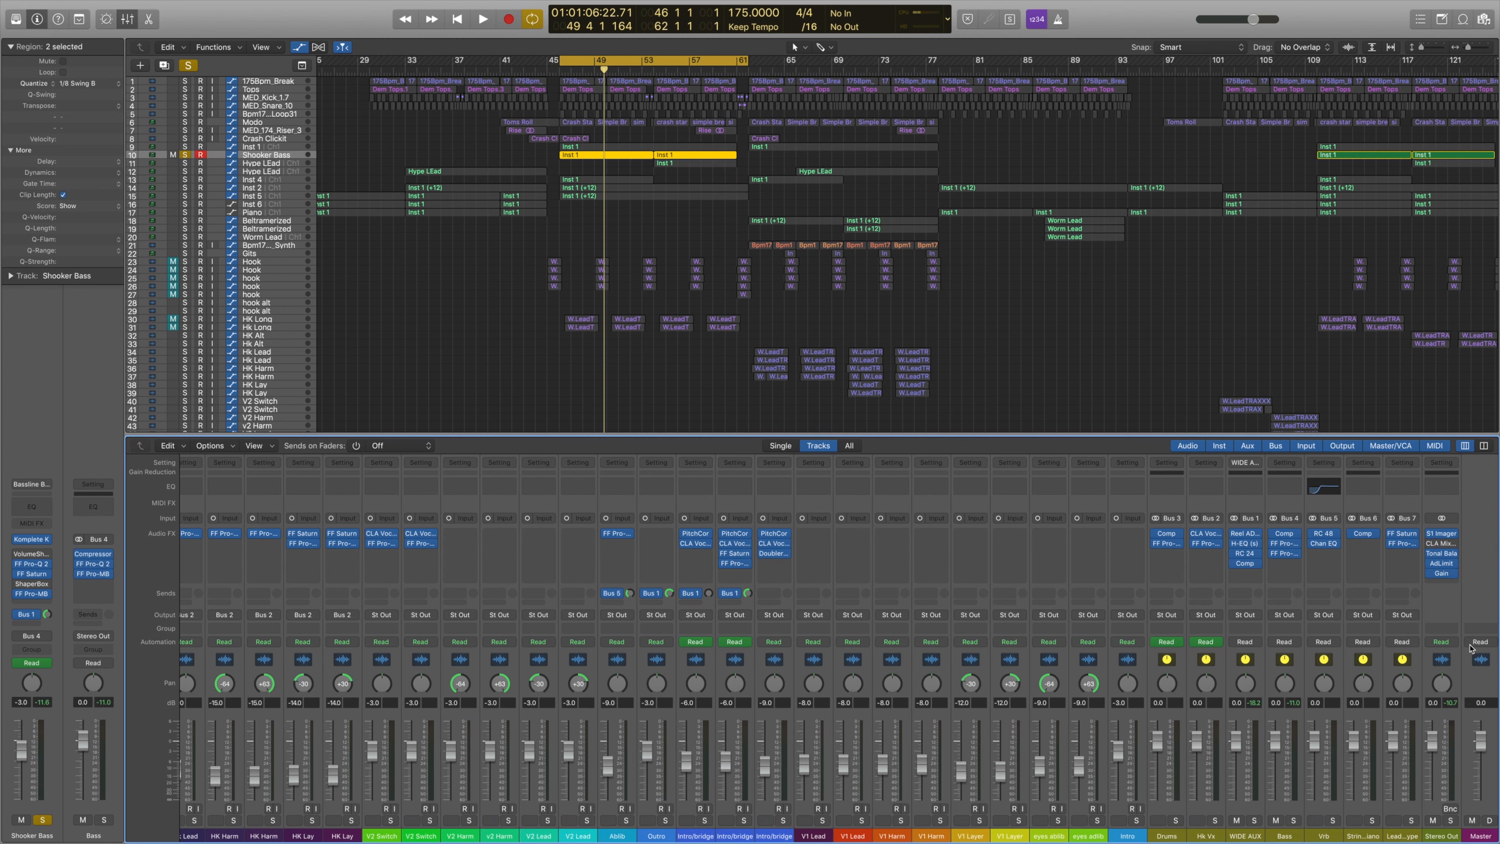
key("space")
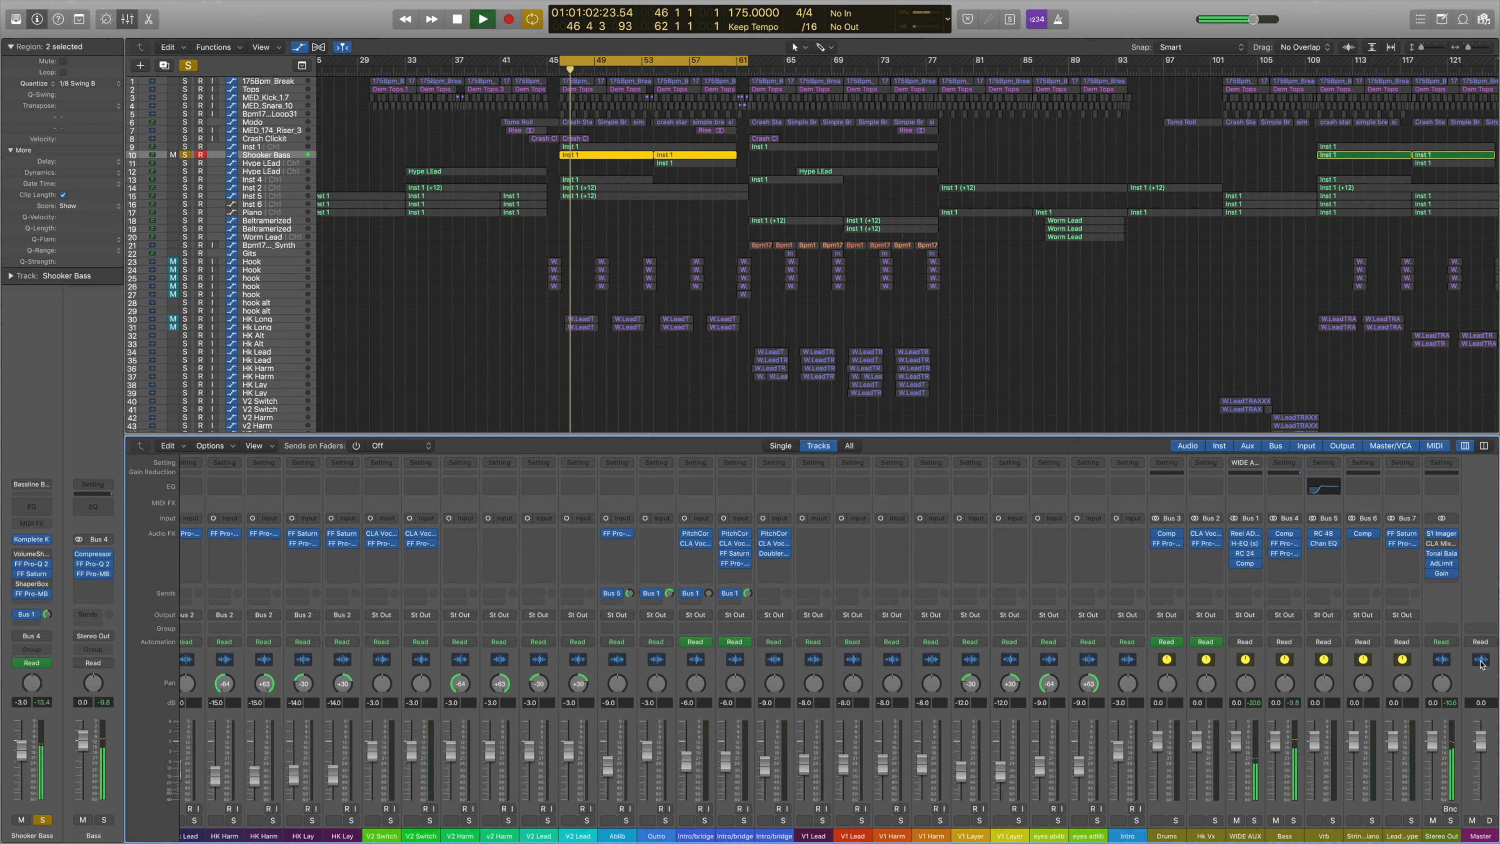
key("space")
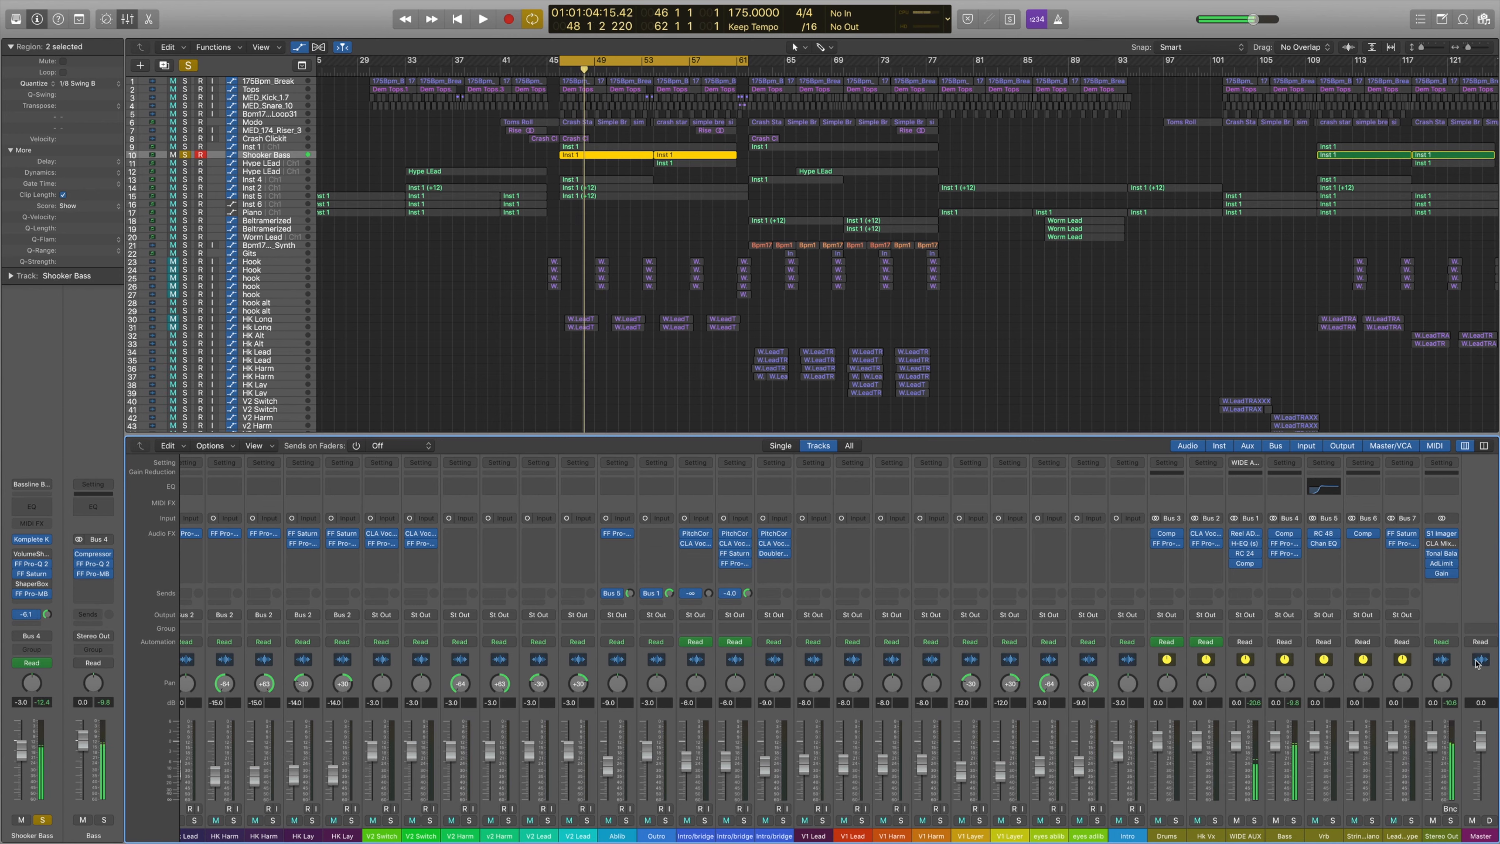
left_click(1426, 574)
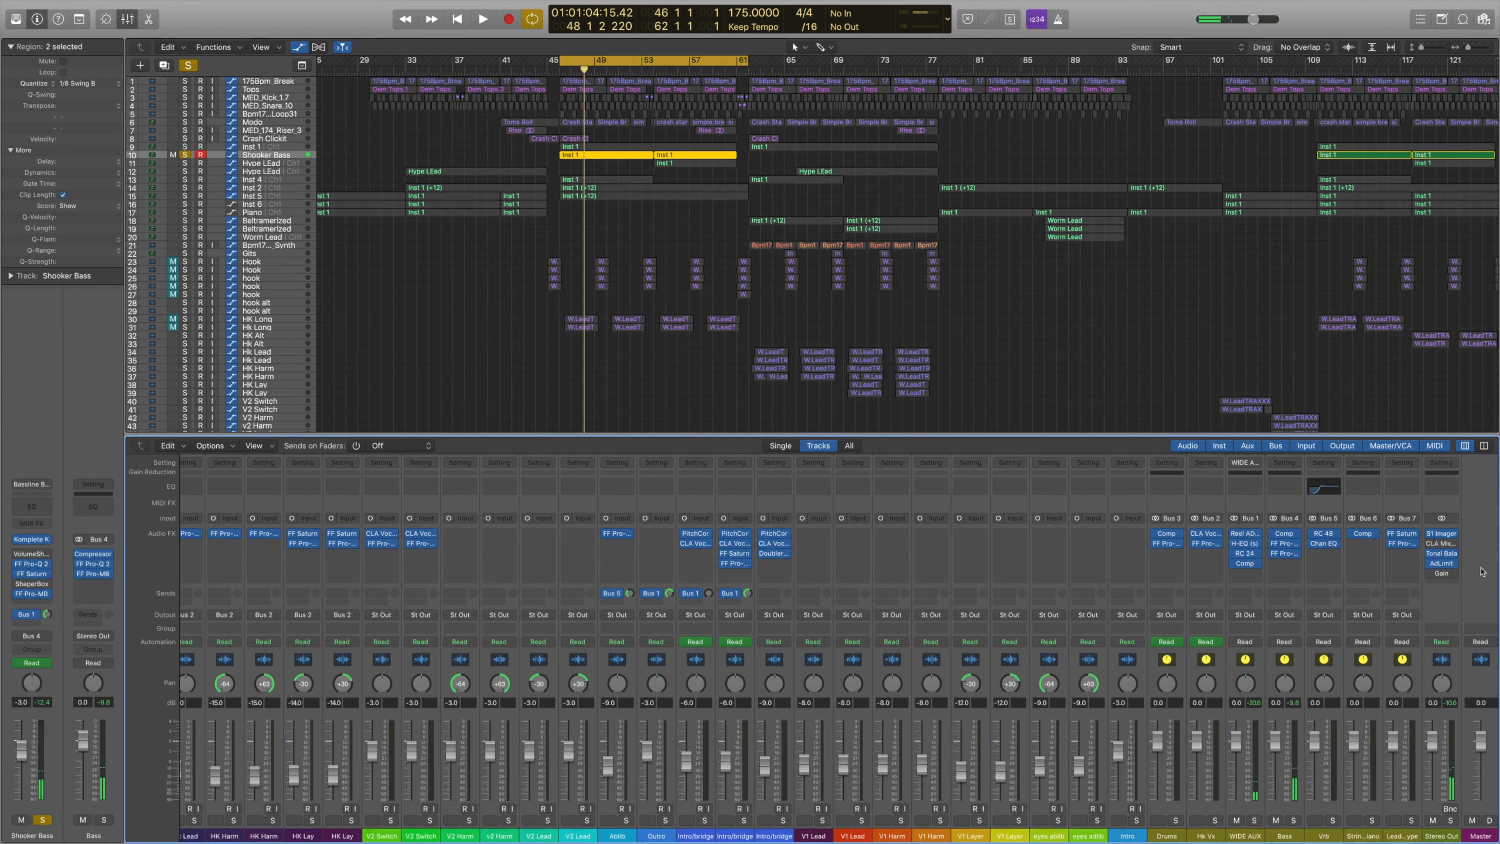
key("space")
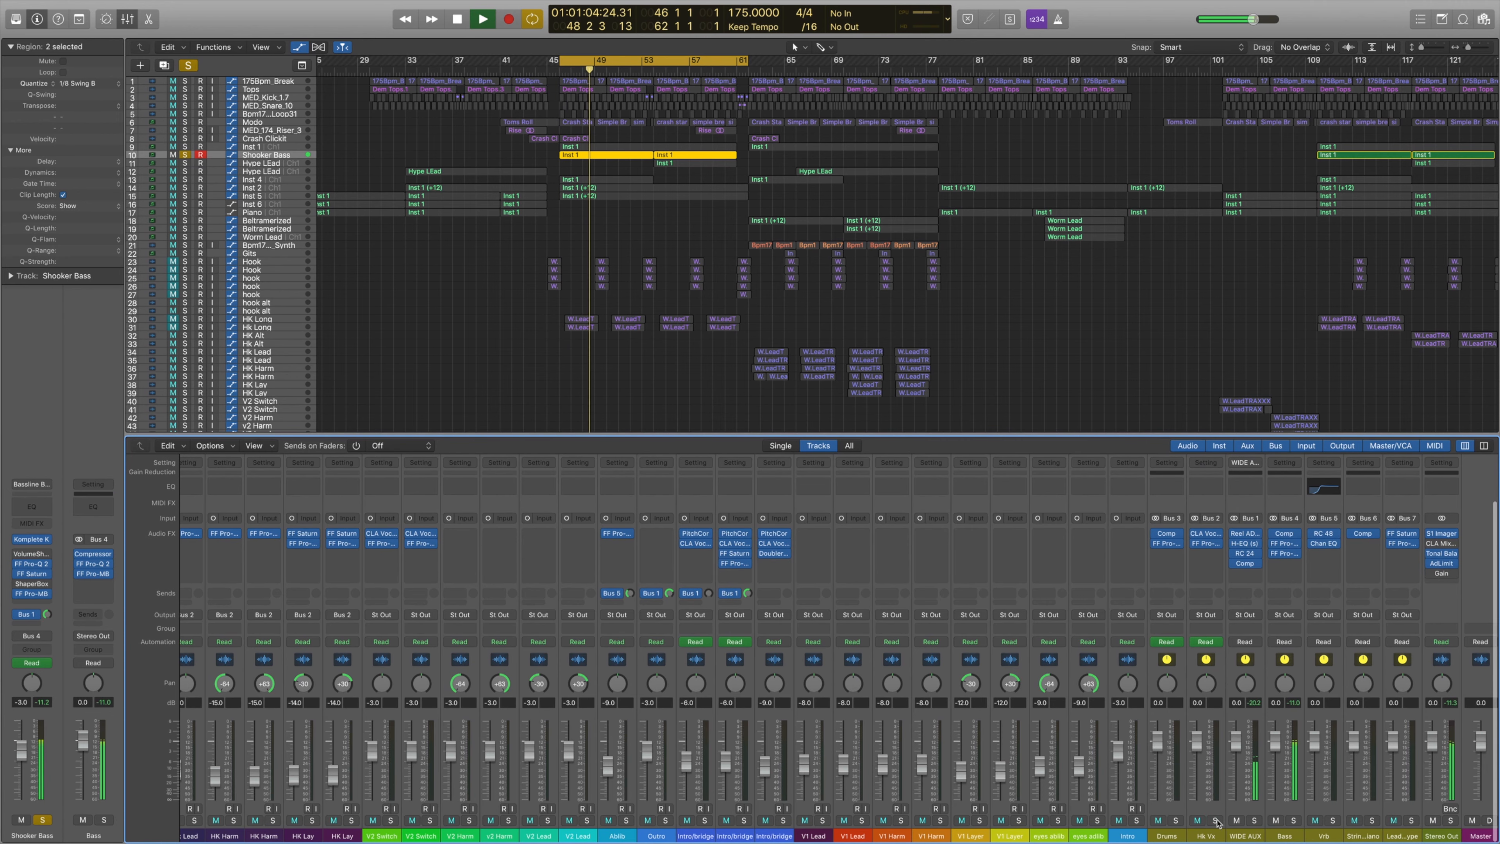
Solo only the WIDE AUX bus during playback, clear all solos to hear the full mix, and stop playback.
left_click(1255, 822, "alt")
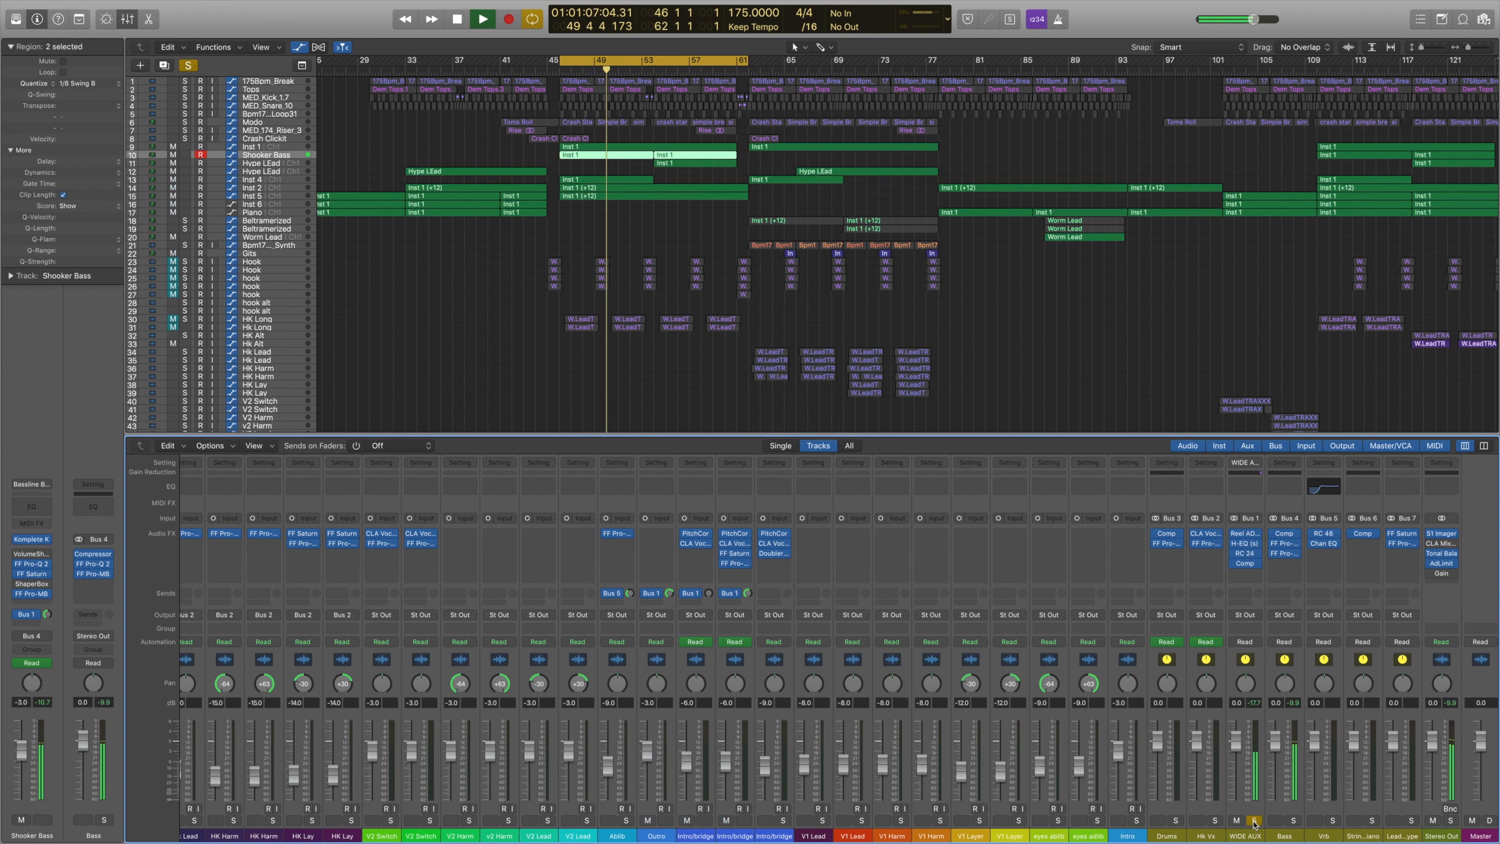
left_click(1255, 822, "alt")
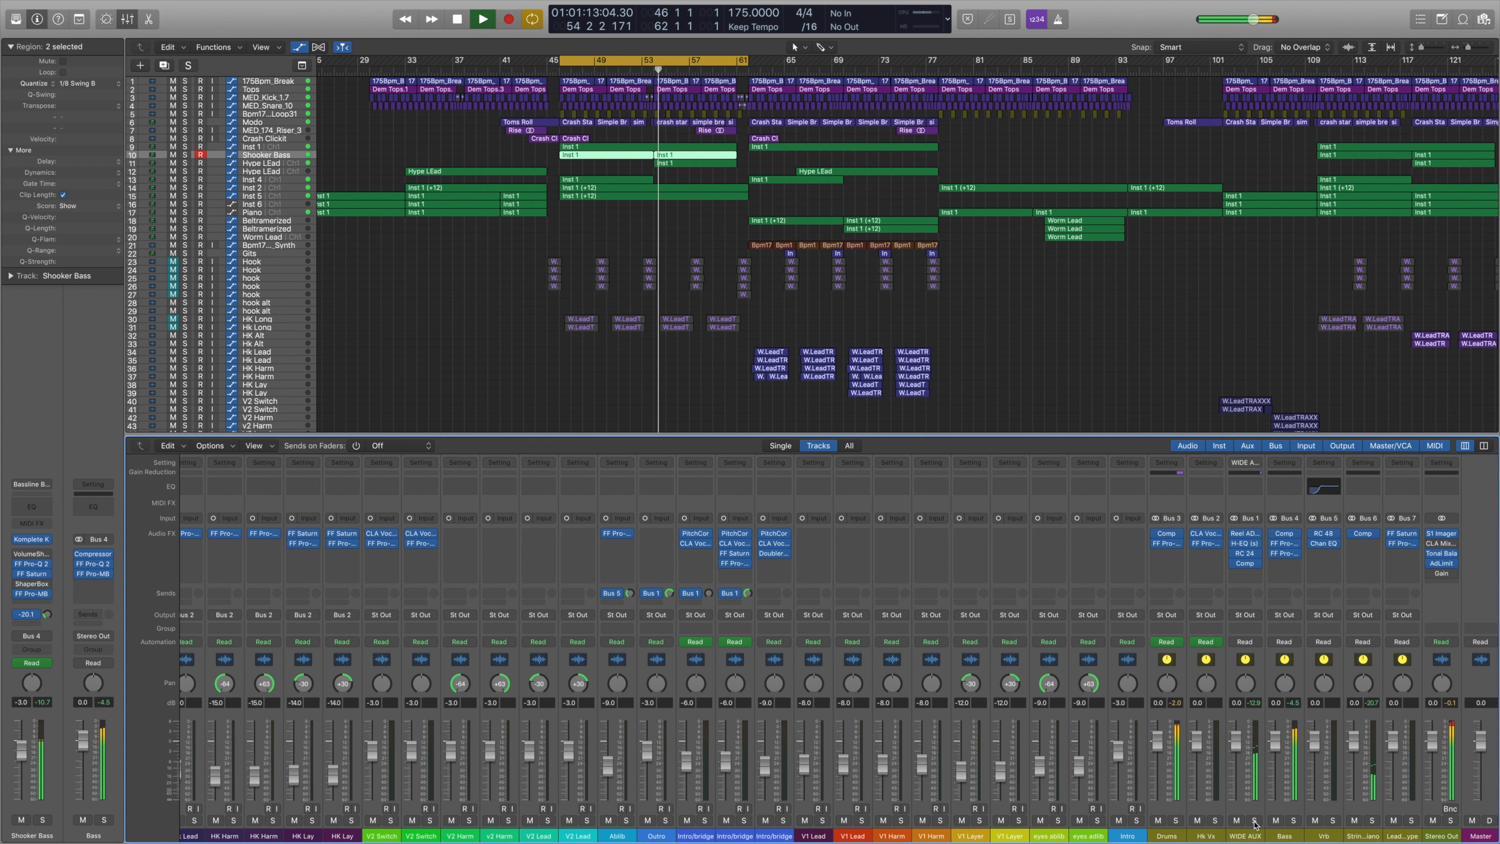
key("space")
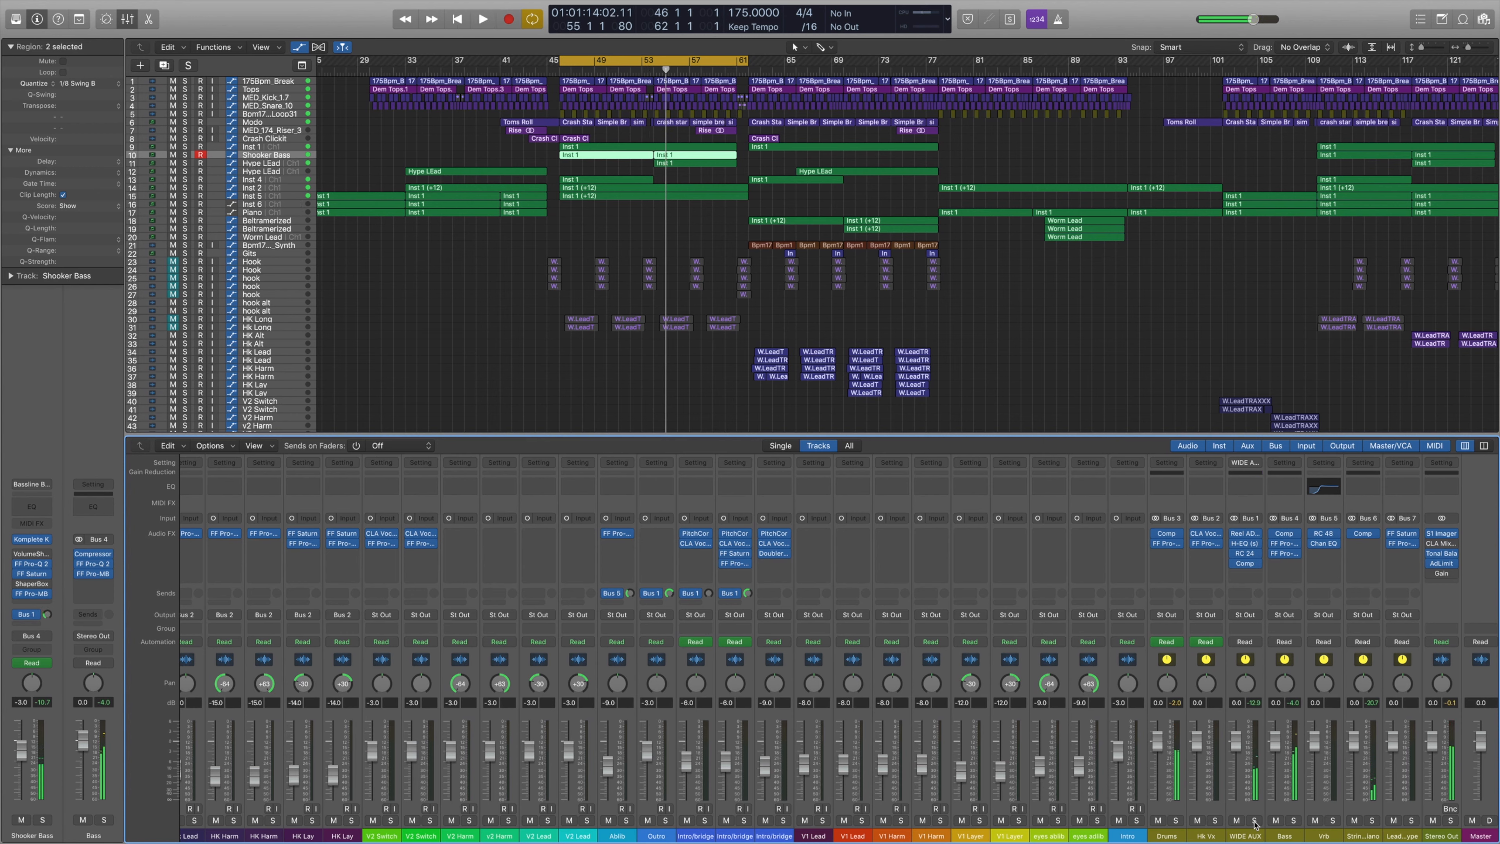